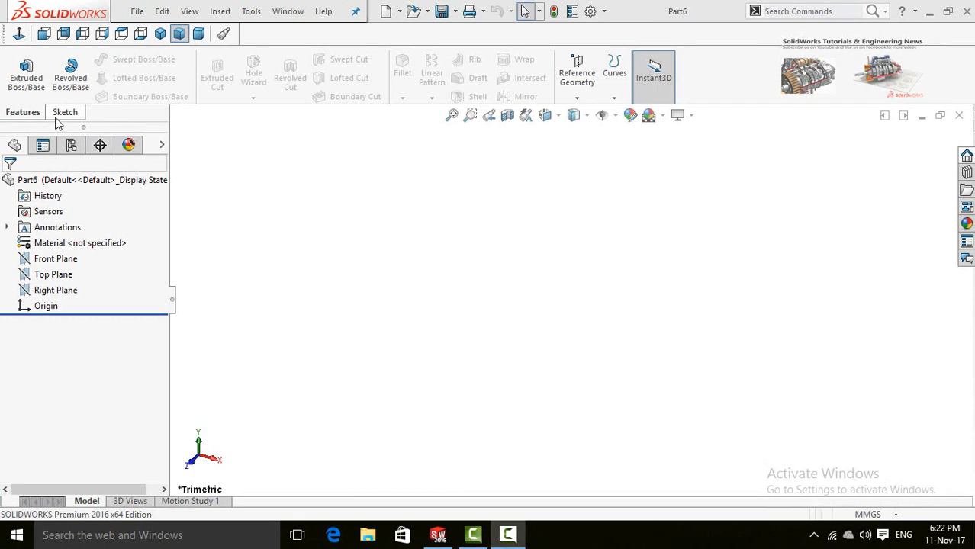
Start a sketch on the Front Plane and draw a corner rectangle from the origin, extending up and to the left
left_click(65, 112)
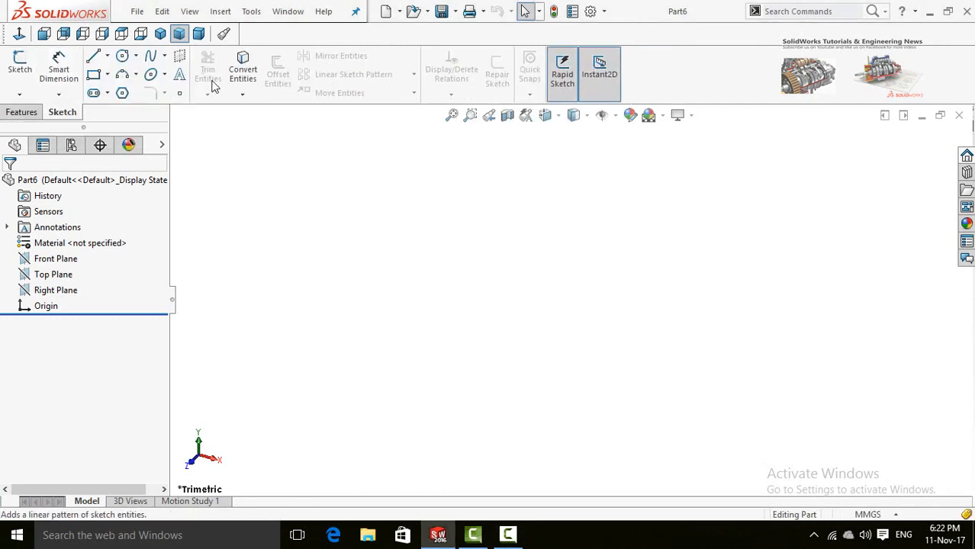
left_click(31, 115)
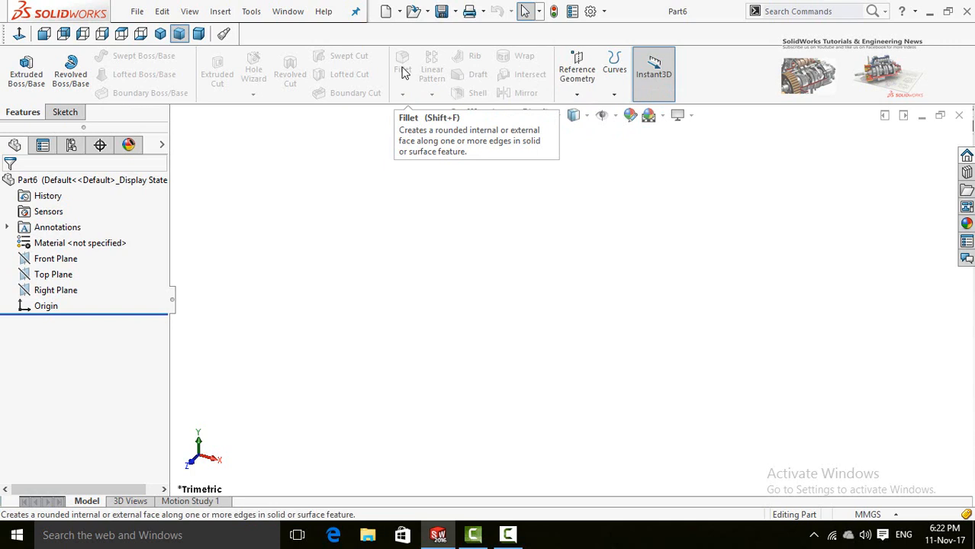
left_click(65, 259)
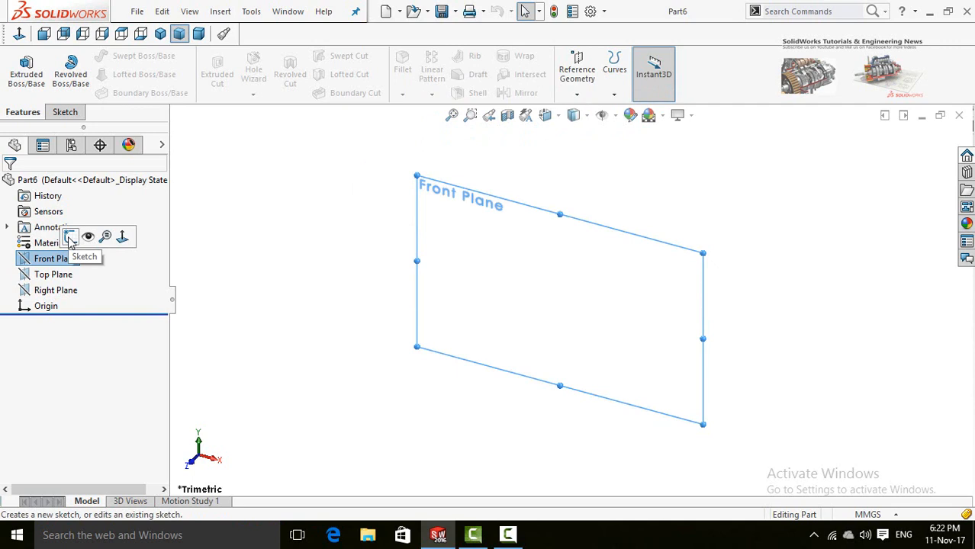
left_click(69, 237)
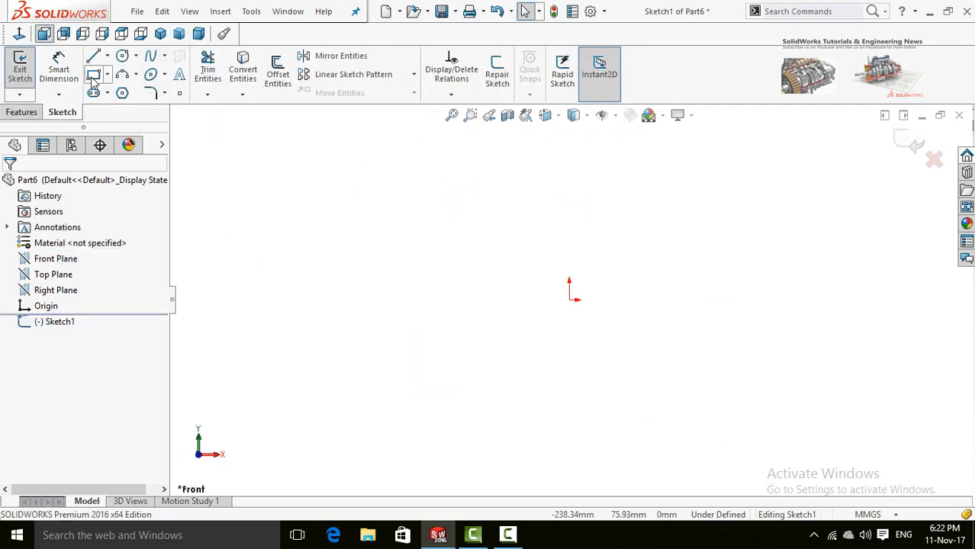
left_click(93, 74)
left_click(569, 300)
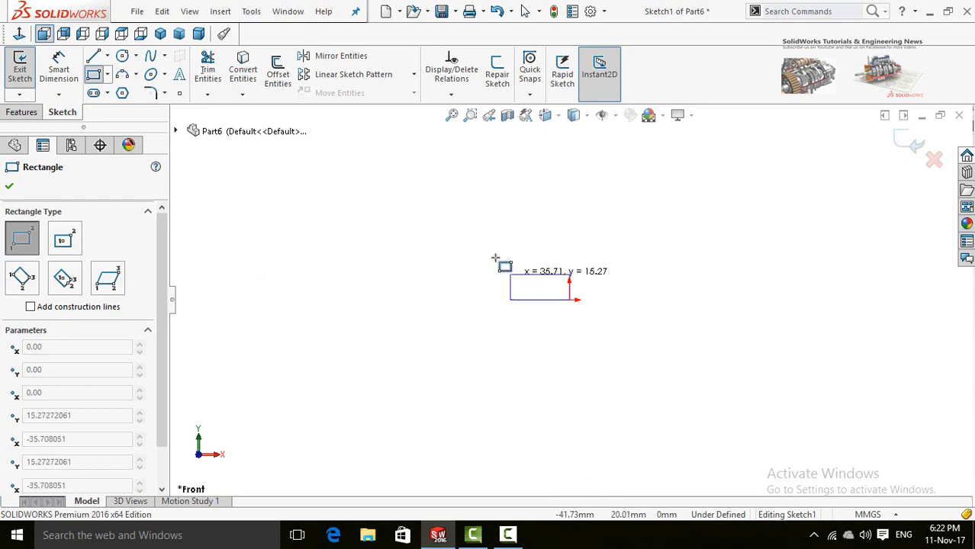
left_click(442, 200)
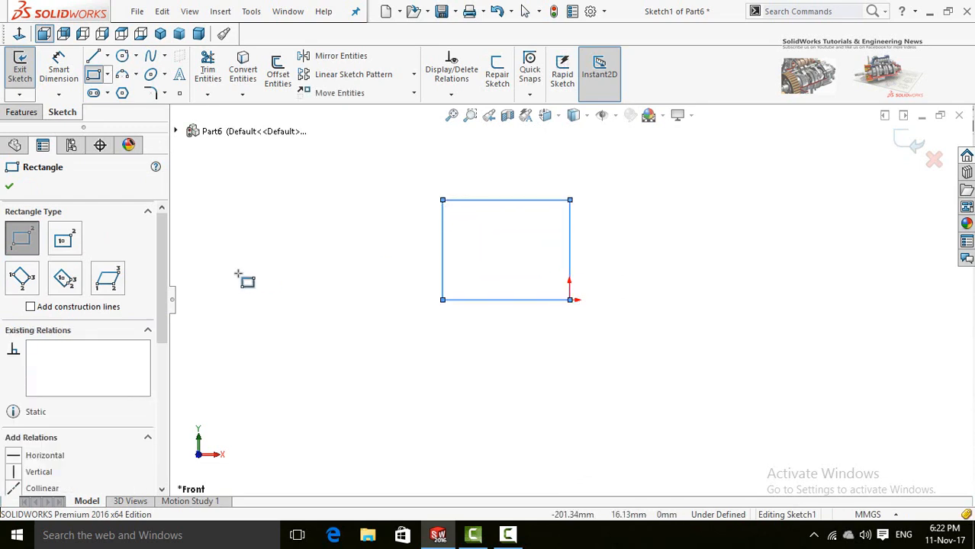
left_click(9, 186)
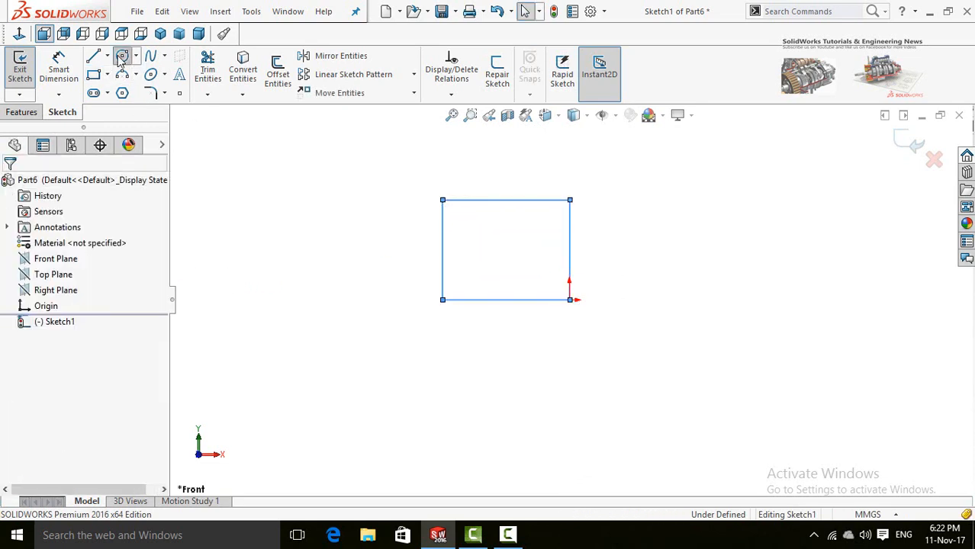
Draw a circle centred inside the rectangle, leaving a clear margin to all four sides
left_click(121, 57)
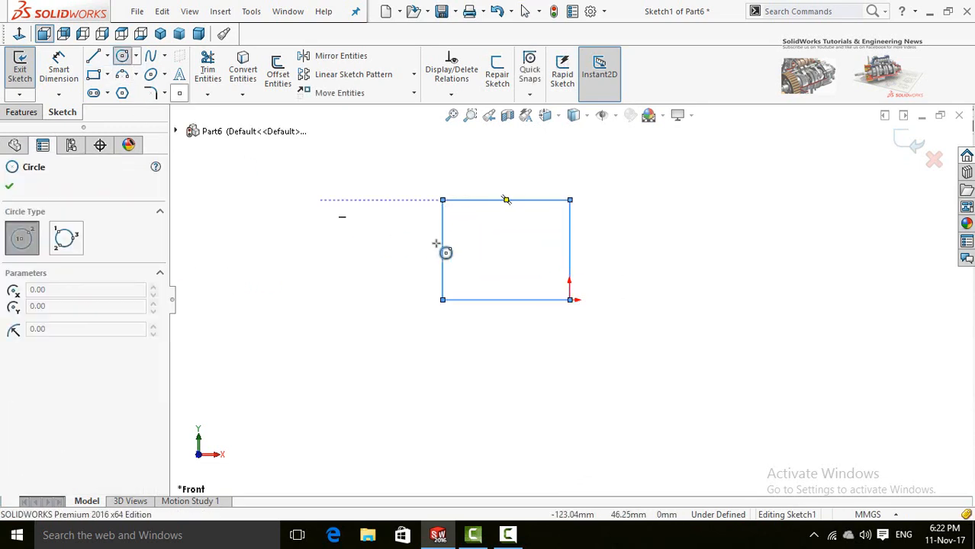
left_click(506, 249)
left_click(515, 275)
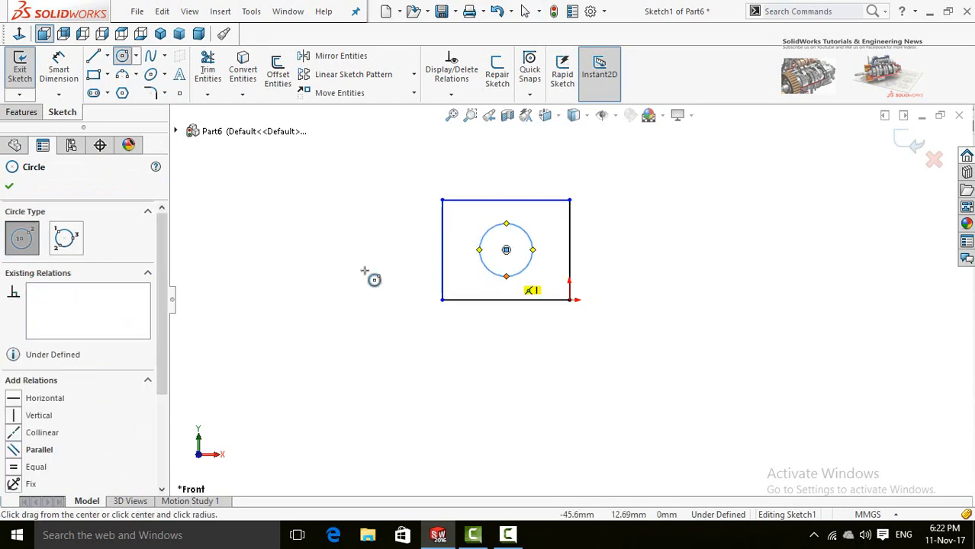
left_click(9, 186)
Extrude the rectangle with its circular hole 90 mm as a blind boss
left_click(14, 113)
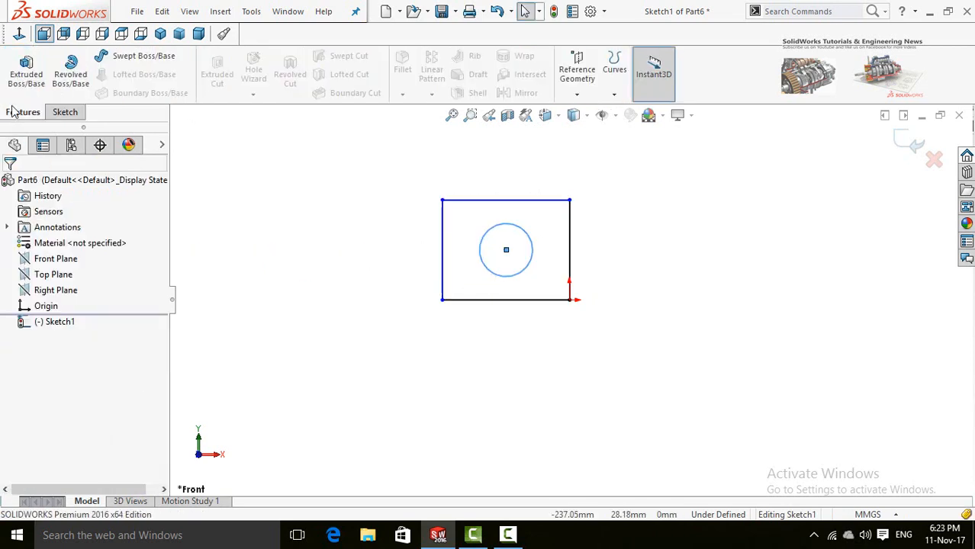
left_click(23, 74)
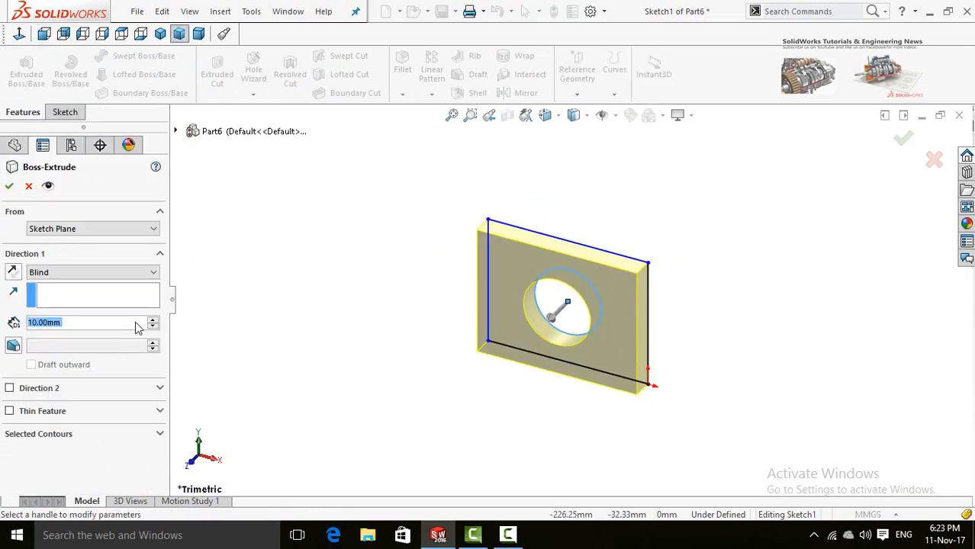
left_click(154, 320)
left_click(153, 320)
left_click(153, 320)
left_click(154, 319)
left_click(153, 319)
left_click(153, 320)
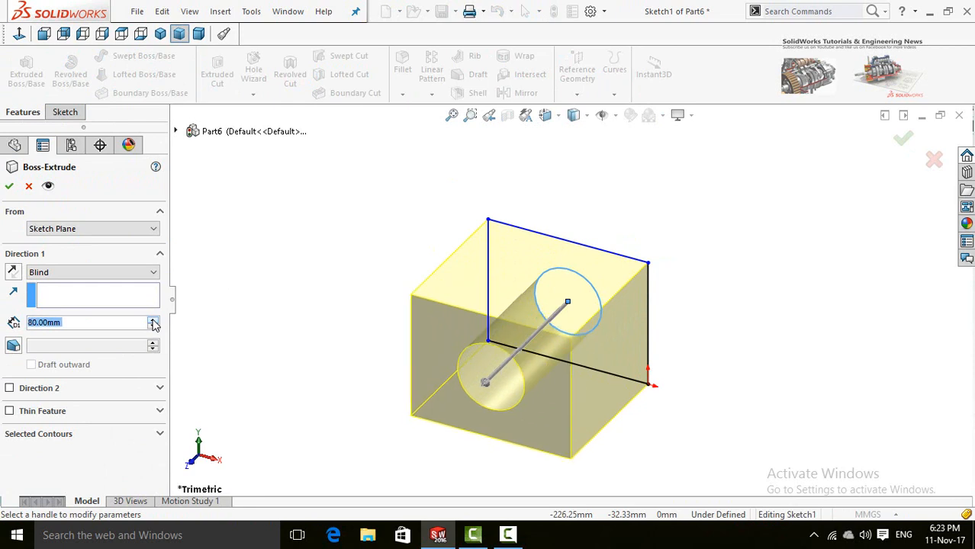
left_click(154, 320)
left_click(153, 320)
left_click(10, 186)
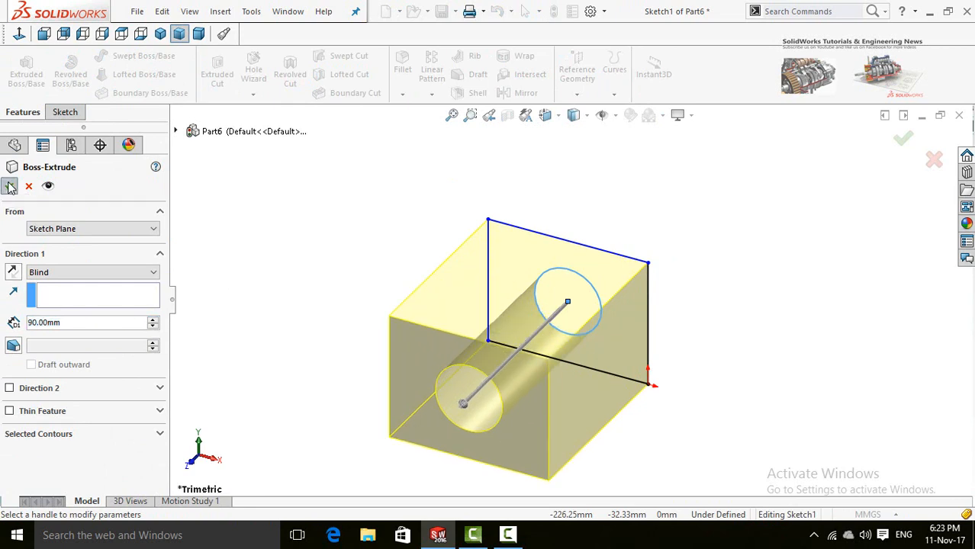
left_click(332, 312)
middle_click_drag(334, 313, 383, 252)
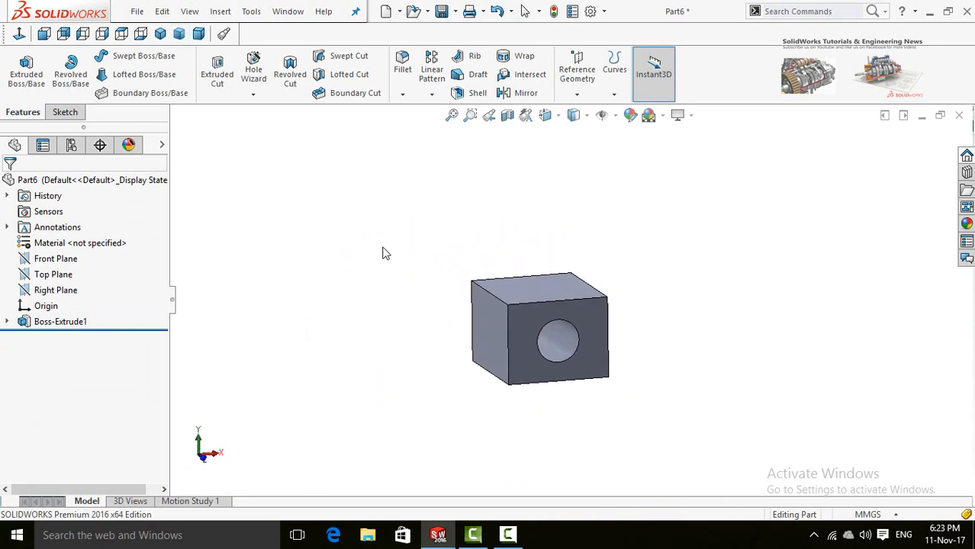
Start the Fillet feature in FilletXpert mode with the block's upper and side faces in view
left_click(404, 67)
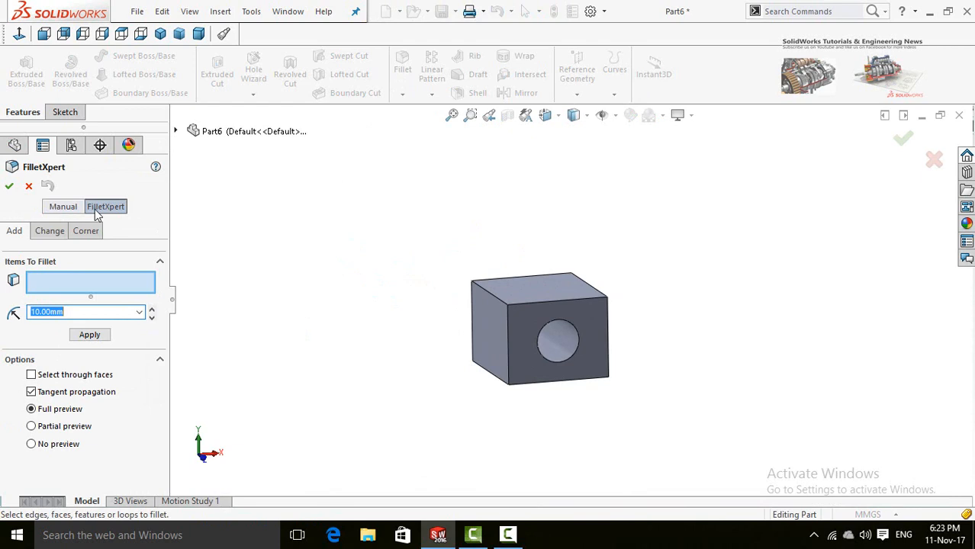
left_click(61, 209)
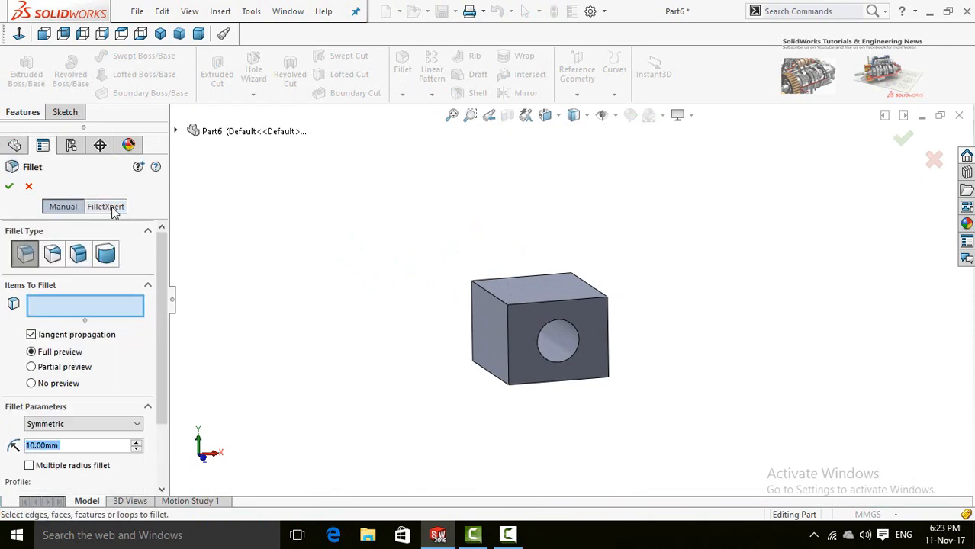
left_click(107, 206)
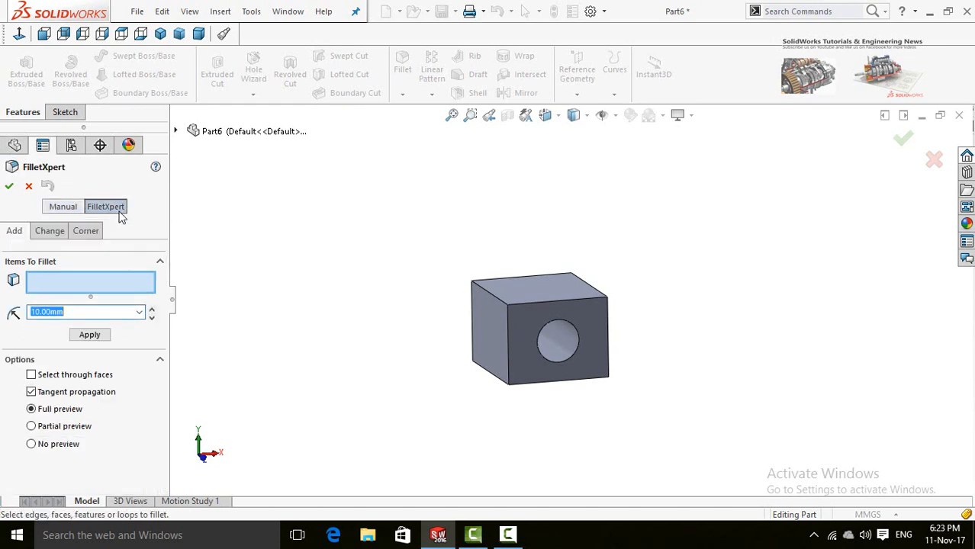
middle_click_drag(393, 326, 415, 332)
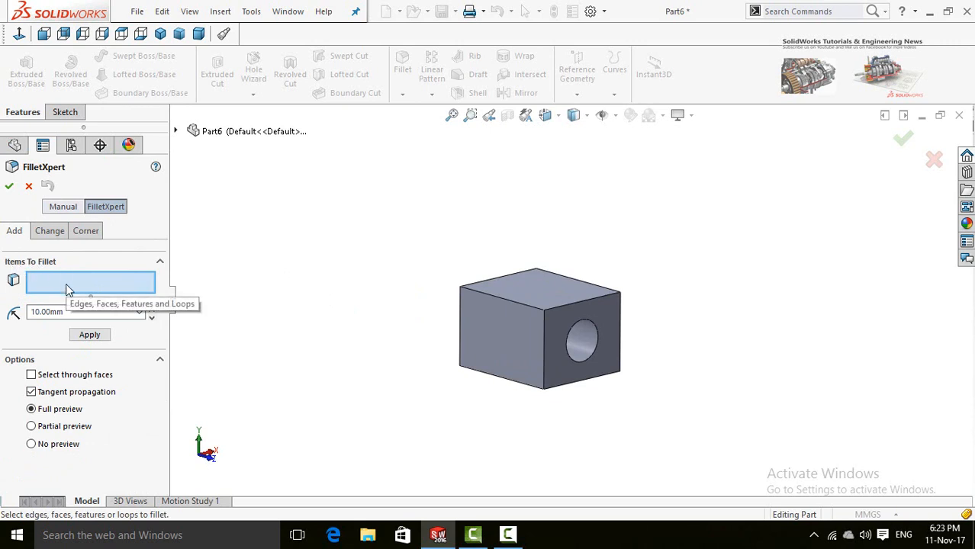
scroll(492, 282, "down", 2)
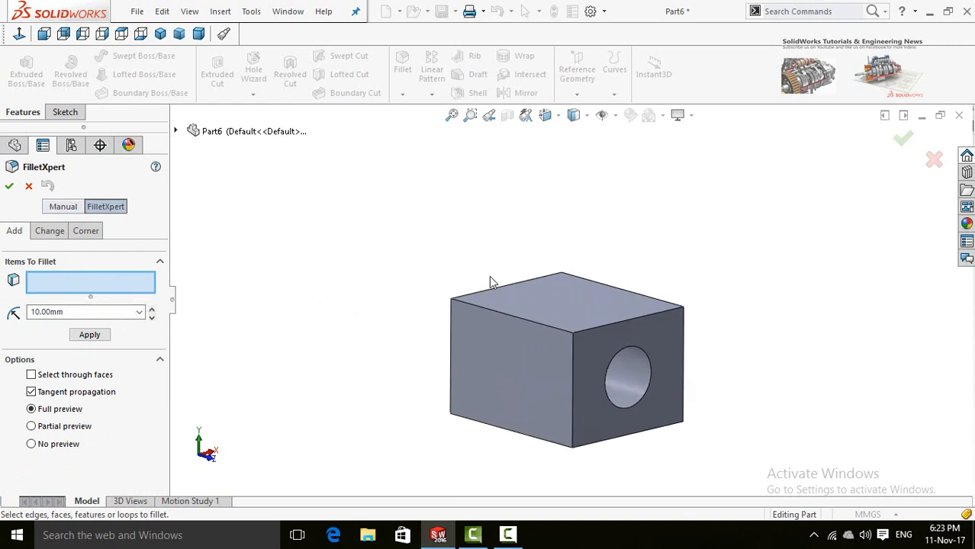
scroll(492, 283, "down", 1)
left_click(471, 312)
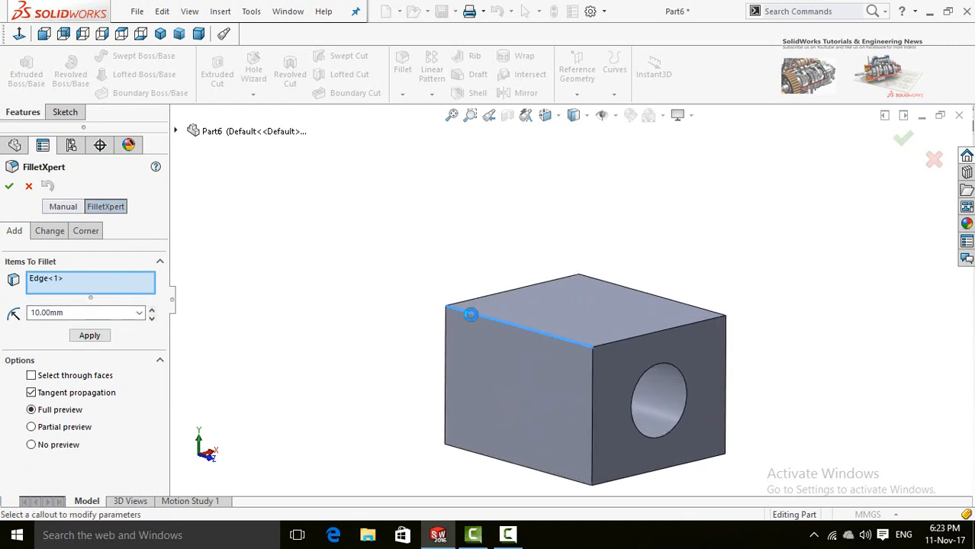
right_click(115, 288)
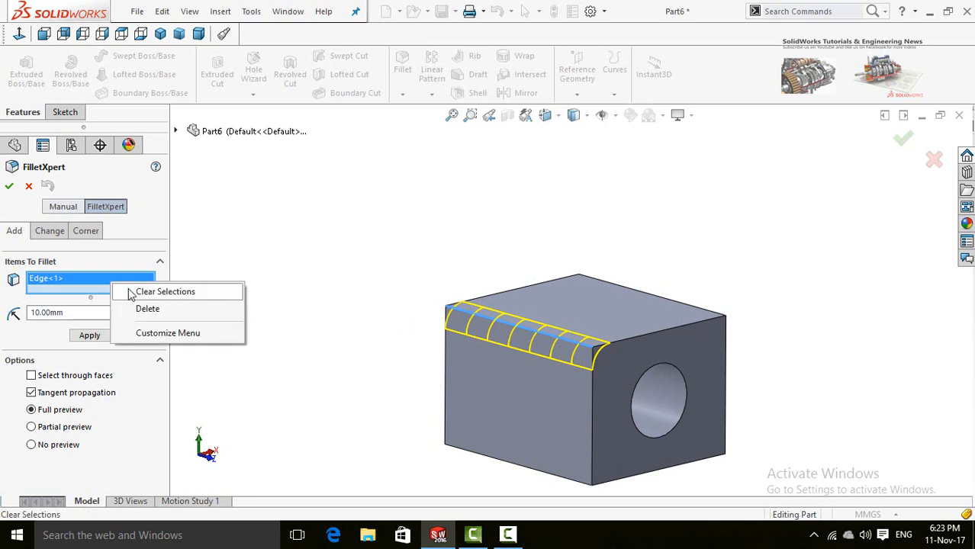
left_click(132, 291)
Choose the block's four outer faces surrounding the hole as the items to fillet
left_click(562, 304)
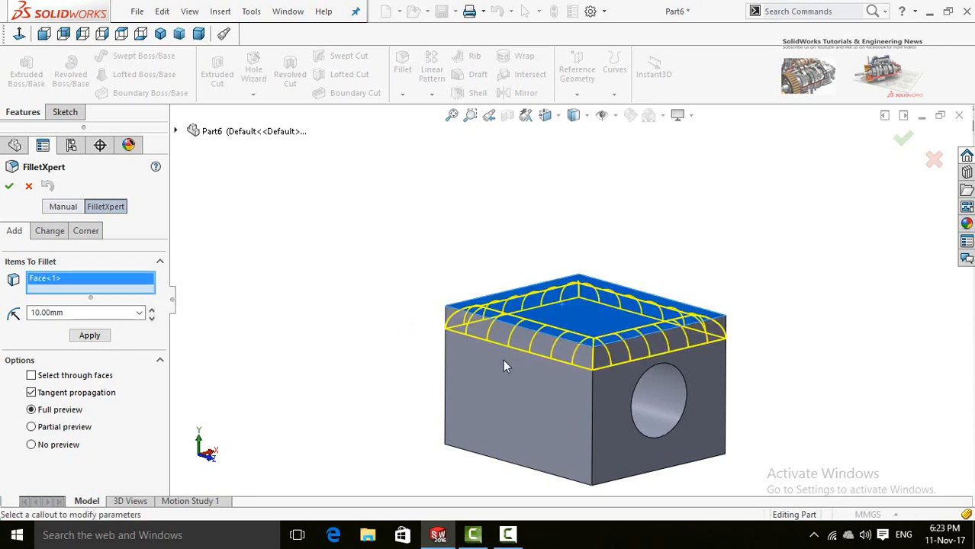
middle_click_drag(399, 302, 430, 334)
left_click(498, 394)
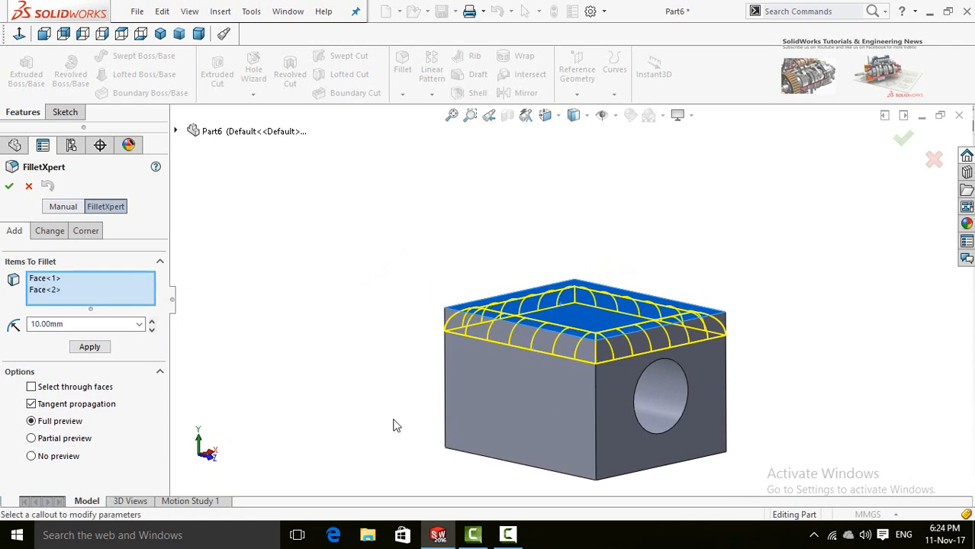
middle_click_drag(348, 424, 483, 449)
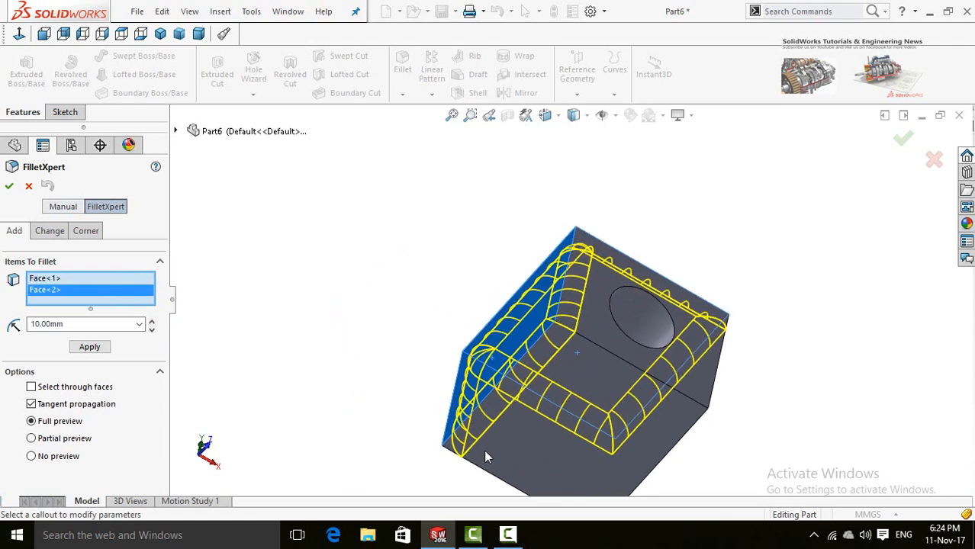
left_click(605, 431)
scroll(603, 433, "up", 3)
middle_click_drag(603, 433, 573, 412)
left_click(578, 348)
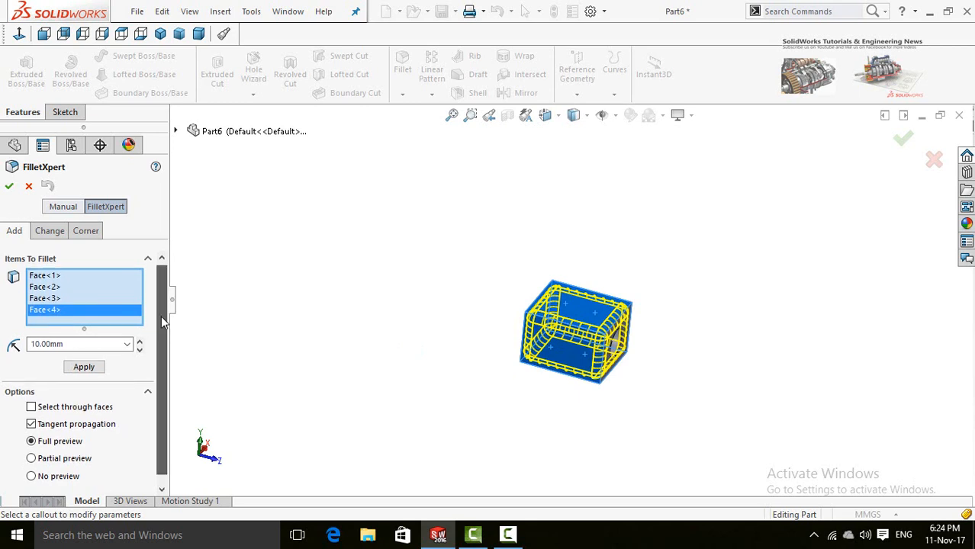
Set the fillet radius to 20 mm, compare the partial and full previews, and create the fillet with full preview
scroll(161, 316, "down", 1)
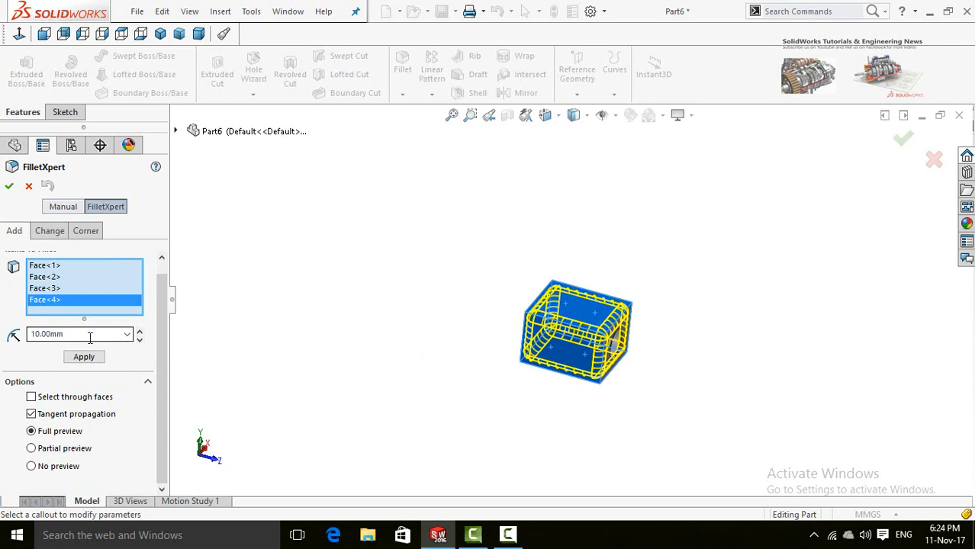
left_click(138, 331)
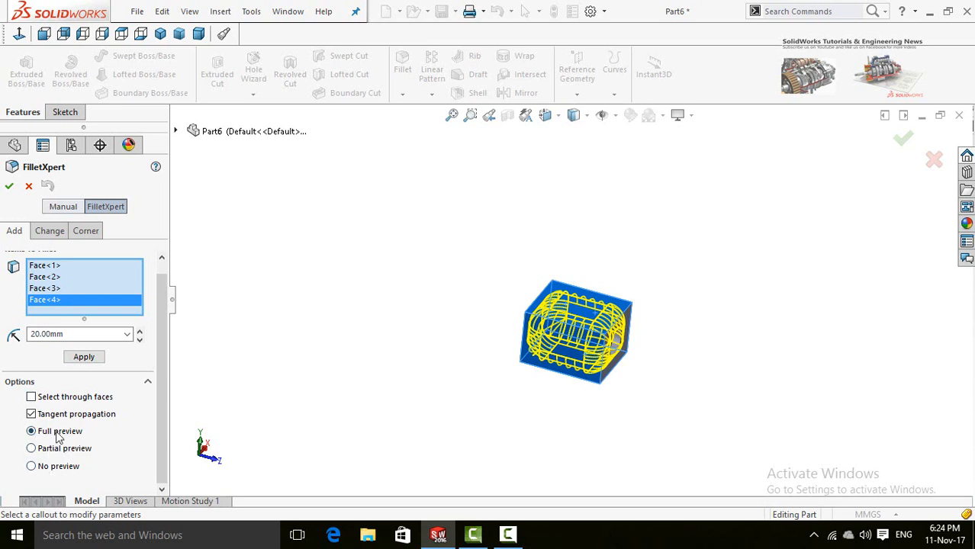
left_click(47, 456)
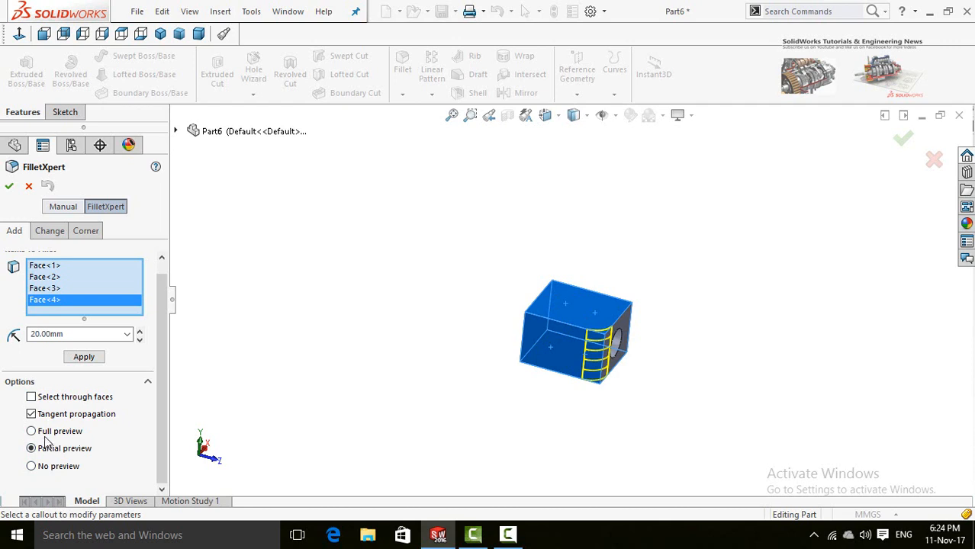
left_click(45, 433)
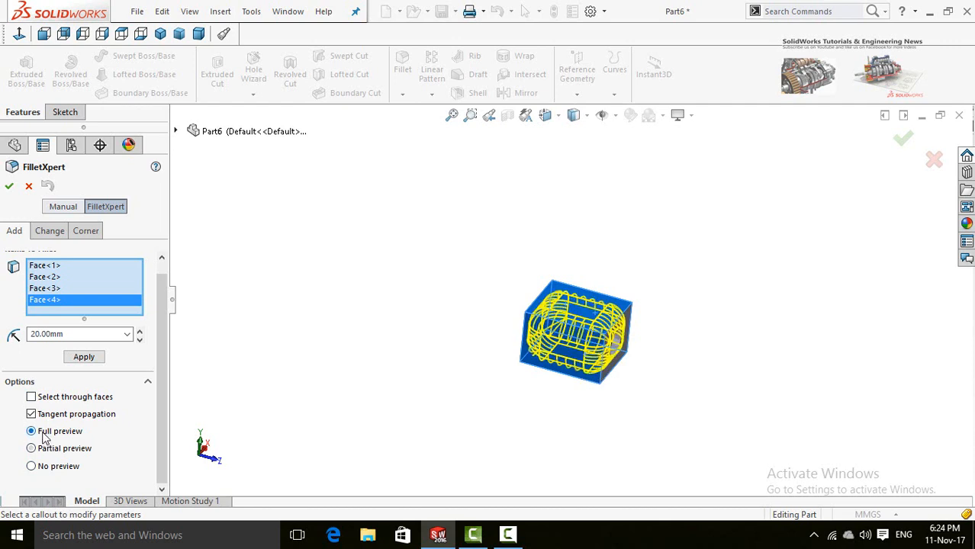
left_click(9, 188)
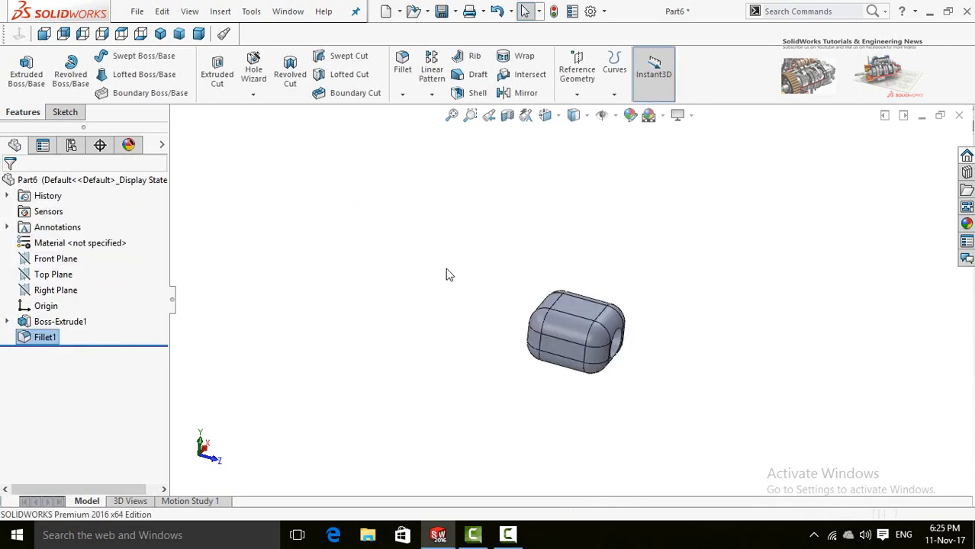
middle_click_drag(449, 275, 458, 226)
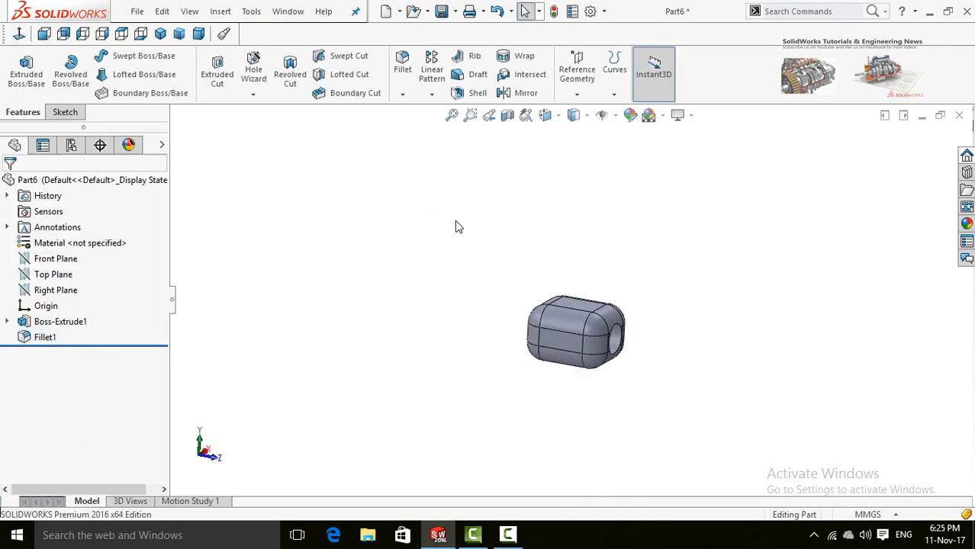
left_click(431, 96)
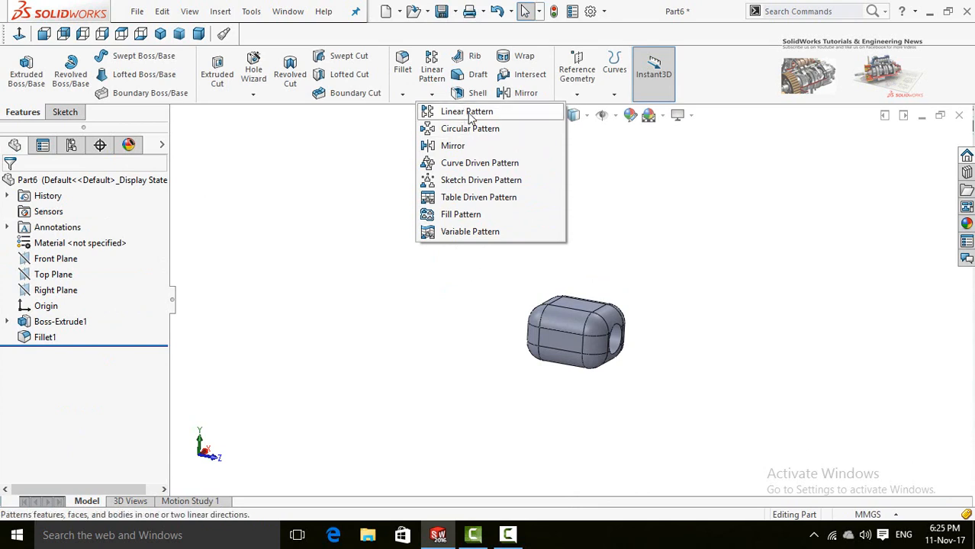
left_click(422, 303)
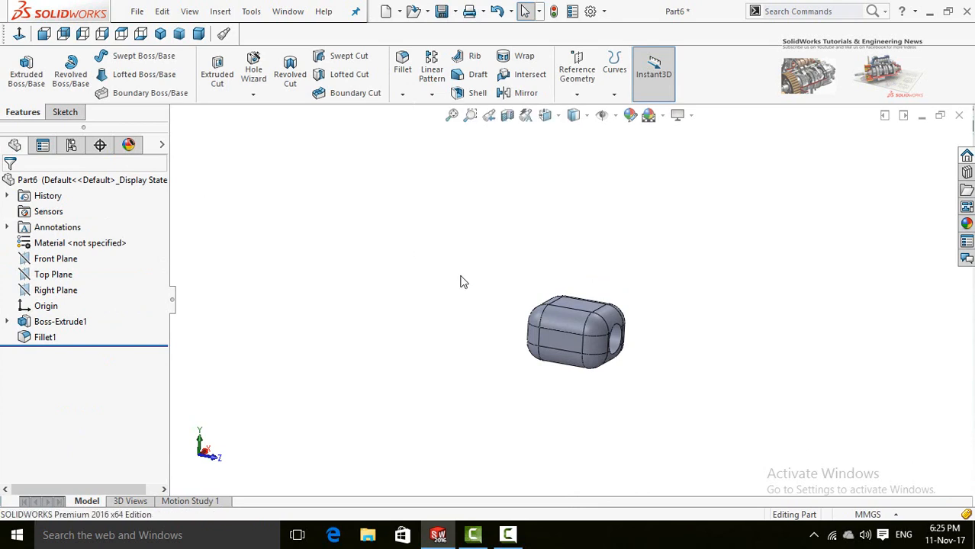
mouse_move(460, 282)
middle_mouse_down()
mouse_move(564, 247)
mouse_move(446, 280)
mouse_move(473, 290)
middle_mouse_up()
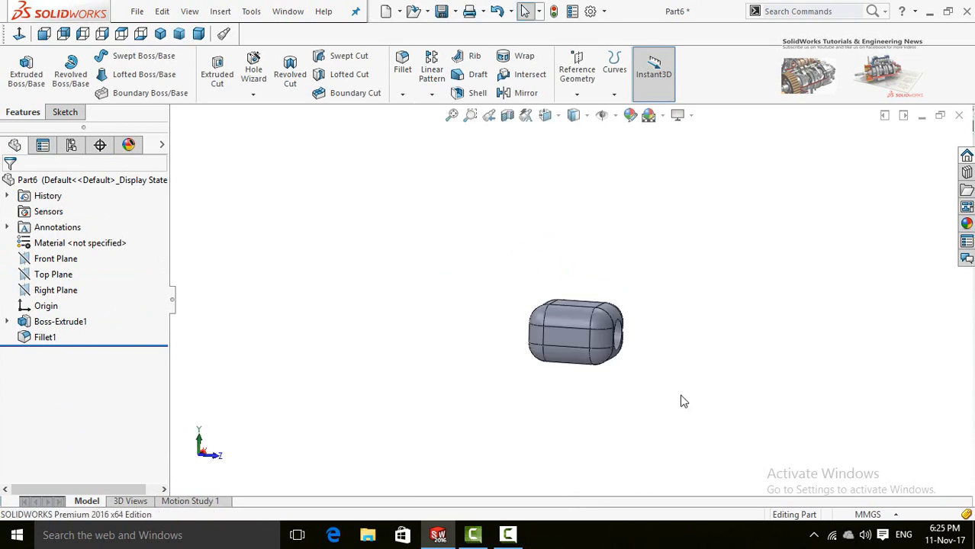
Create a new part document and start a sketch on the Front Plane
key("ctrl+n")
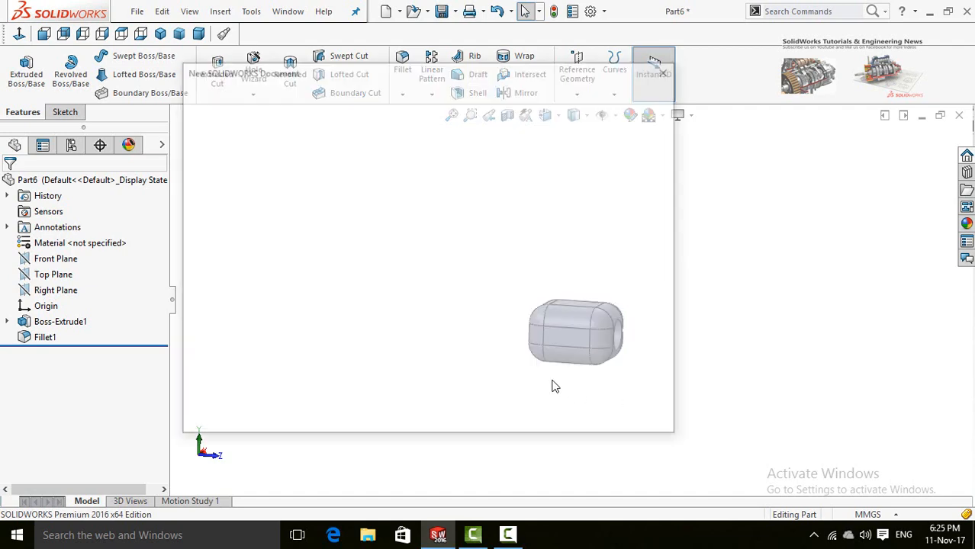
double_click(268, 199)
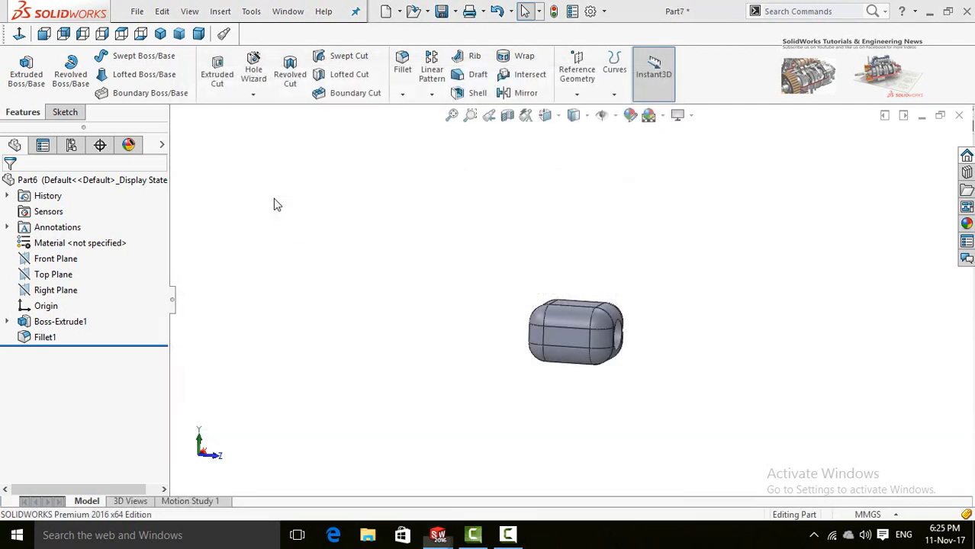
left_click(47, 259)
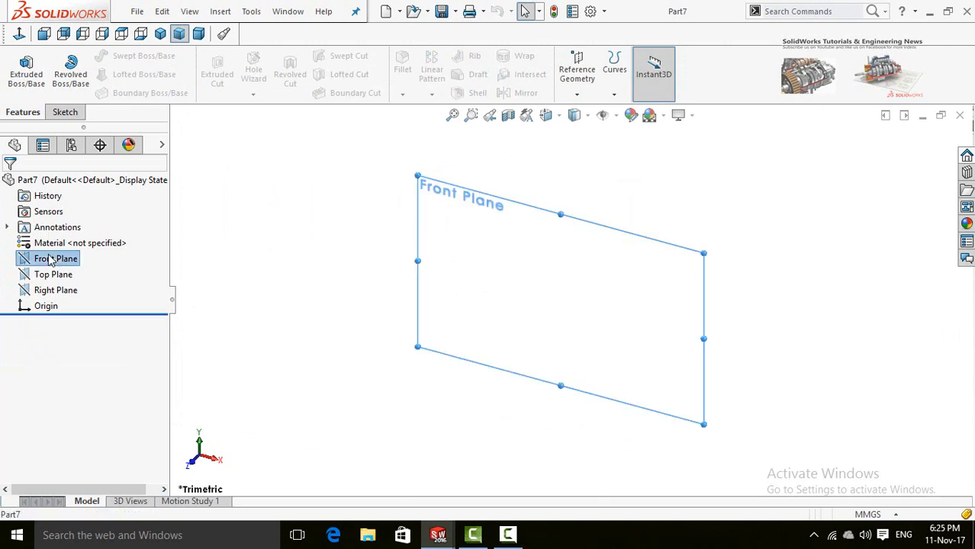
left_click(60, 237)
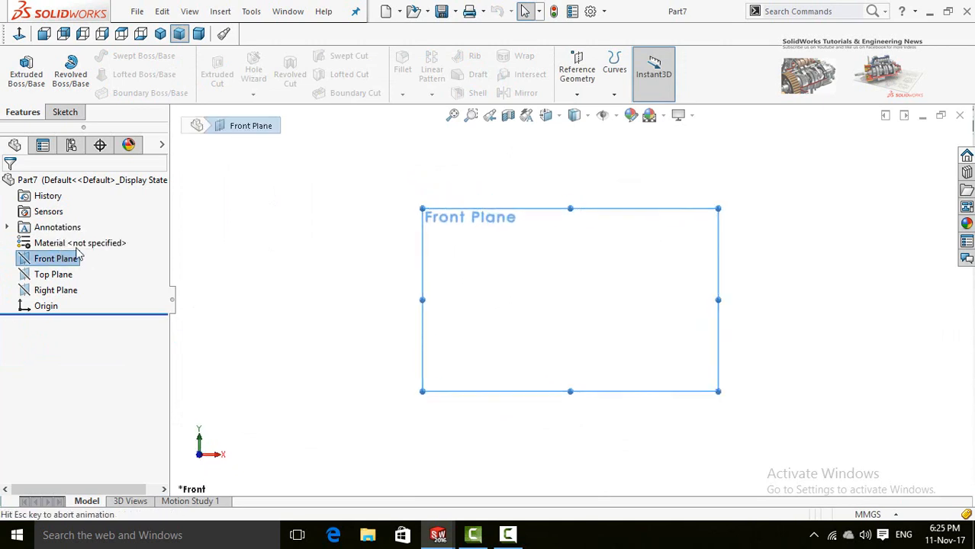
Sketch a horizontal straight slot from the origin toward negative X, about 216 mm between centers and 37 mm wide
left_click(93, 95)
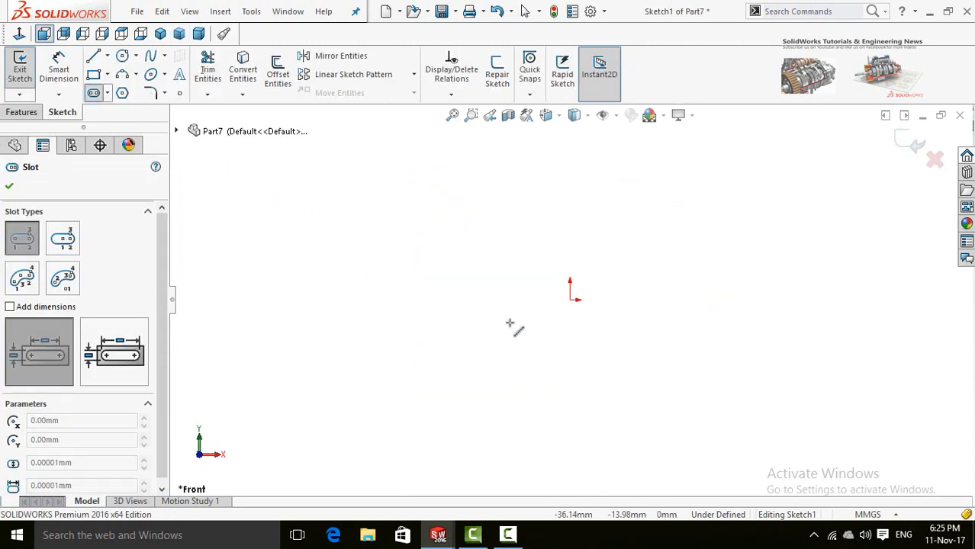
left_click(571, 299)
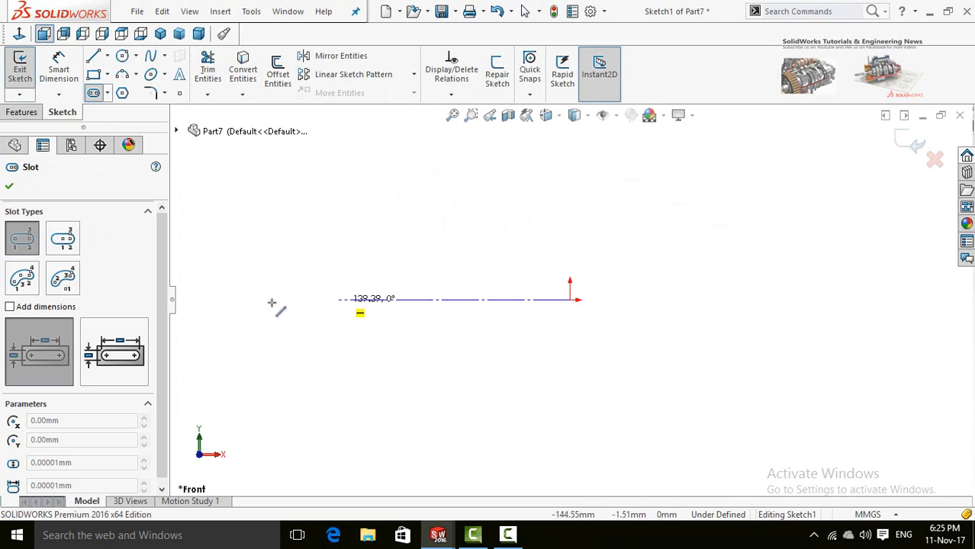
left_click(212, 300)
left_click(218, 270)
scroll(385, 336, "up", 3)
scroll(364, 296, "down", 2)
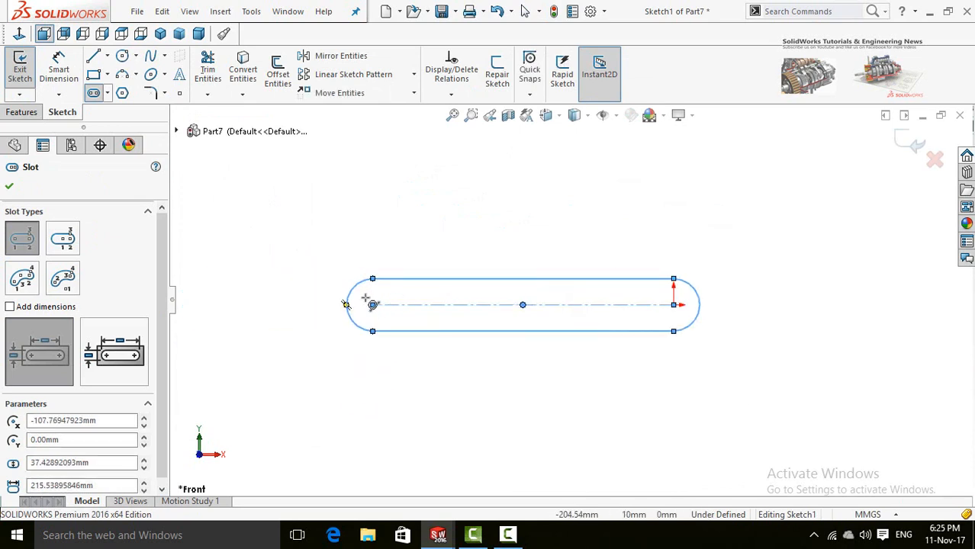
left_click(10, 187)
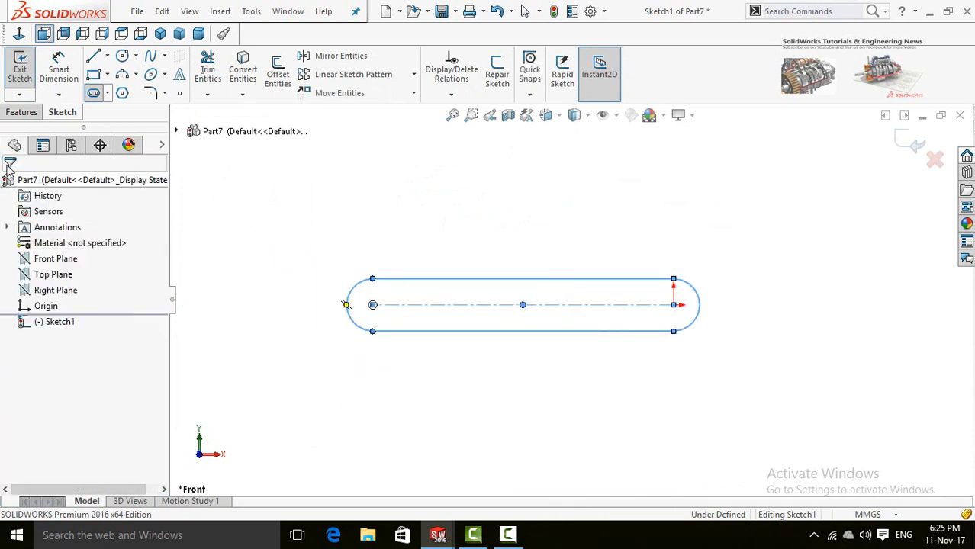
Extrude the slot profile 10 mm as a blind boss and orbit to inspect the plate
left_click(22, 112)
left_click(23, 74)
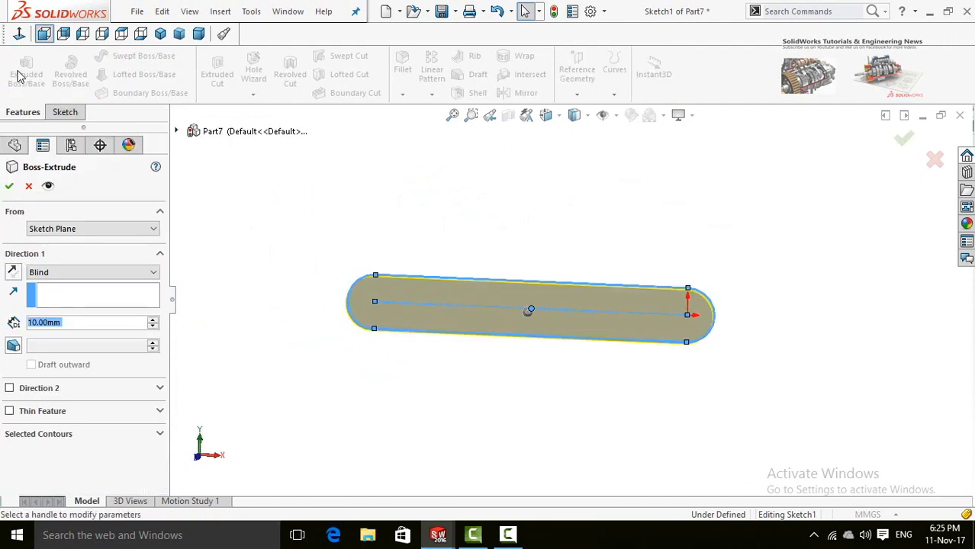
left_click(9, 186)
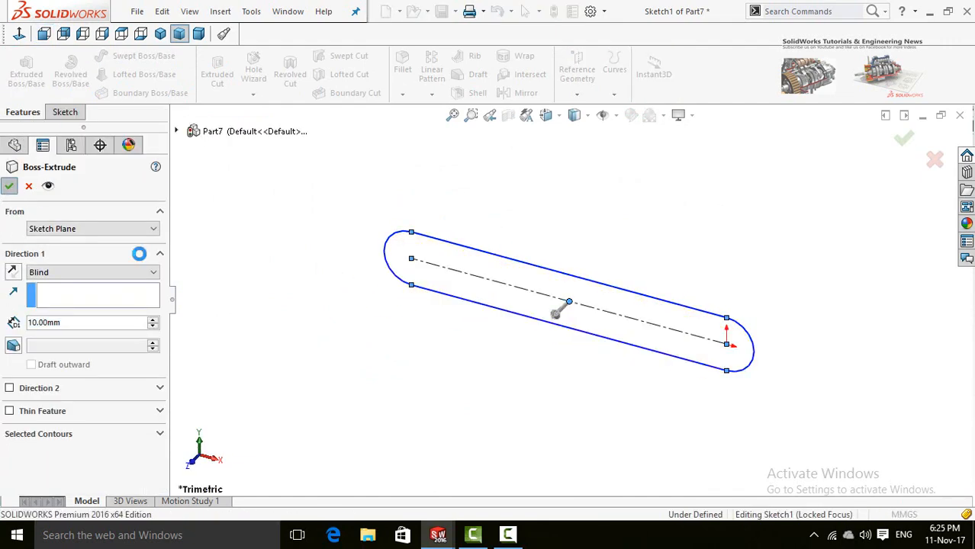
left_click(400, 325)
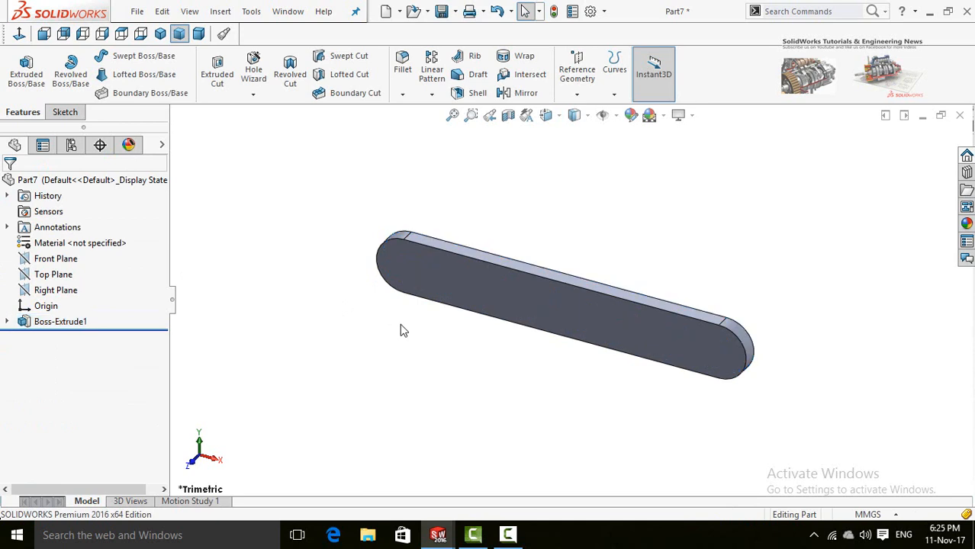
mouse_move(400, 325)
middle_mouse_down()
mouse_move(412, 213)
mouse_move(505, 264)
mouse_move(447, 250)
mouse_move(505, 333)
mouse_move(456, 299)
mouse_move(409, 336)
mouse_move(436, 299)
mouse_move(410, 328)
middle_mouse_up()
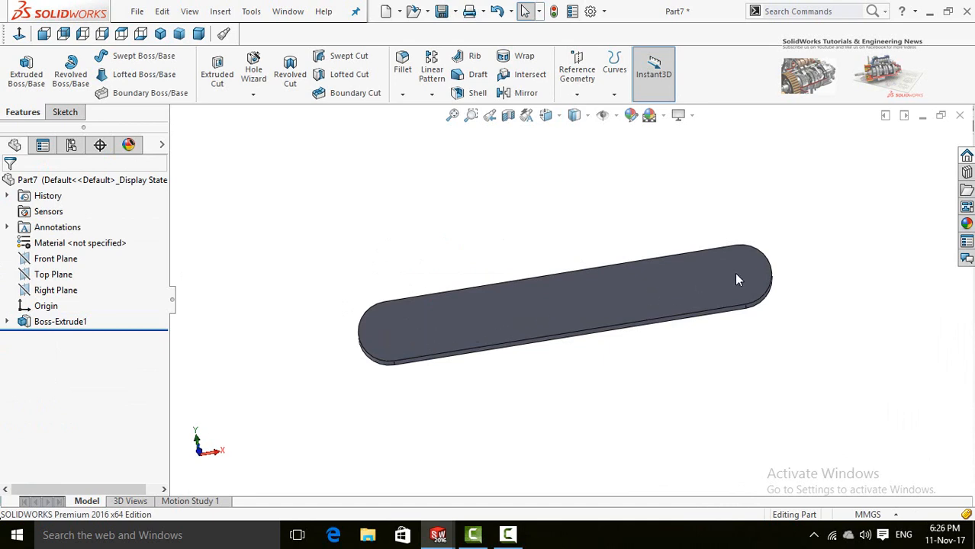
middle_click_drag(374, 346, 395, 333)
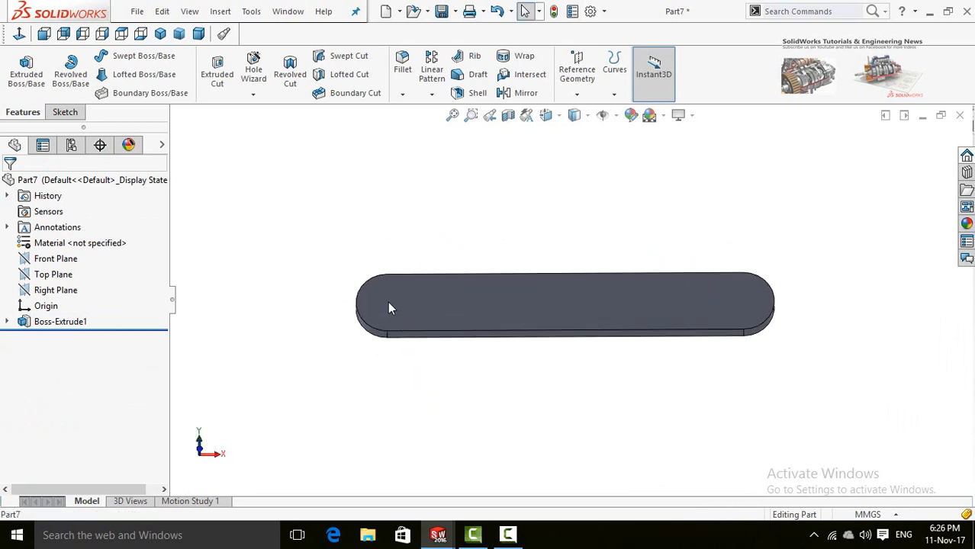
Start a sketch on the plate's large front face and view it straight on
left_click(388, 308)
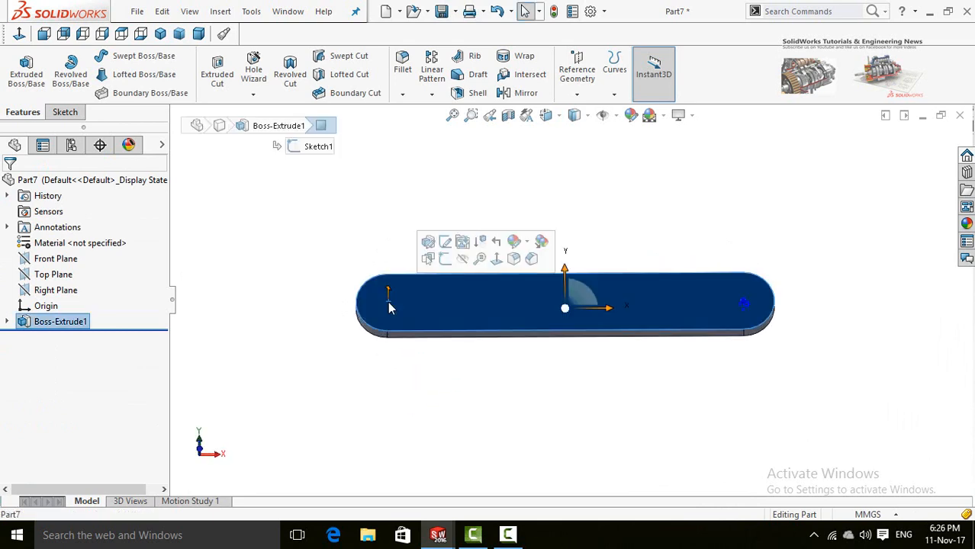
left_click(444, 260)
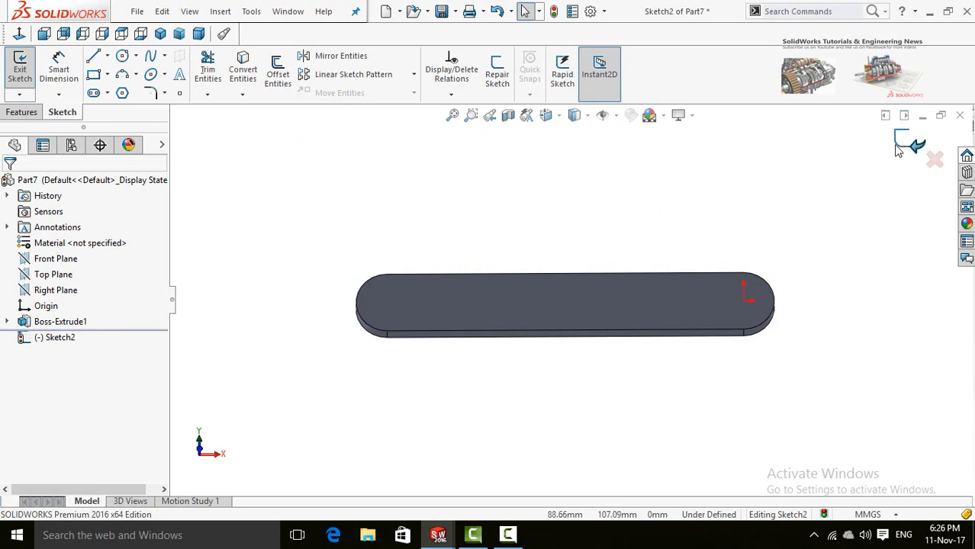
left_click(19, 35)
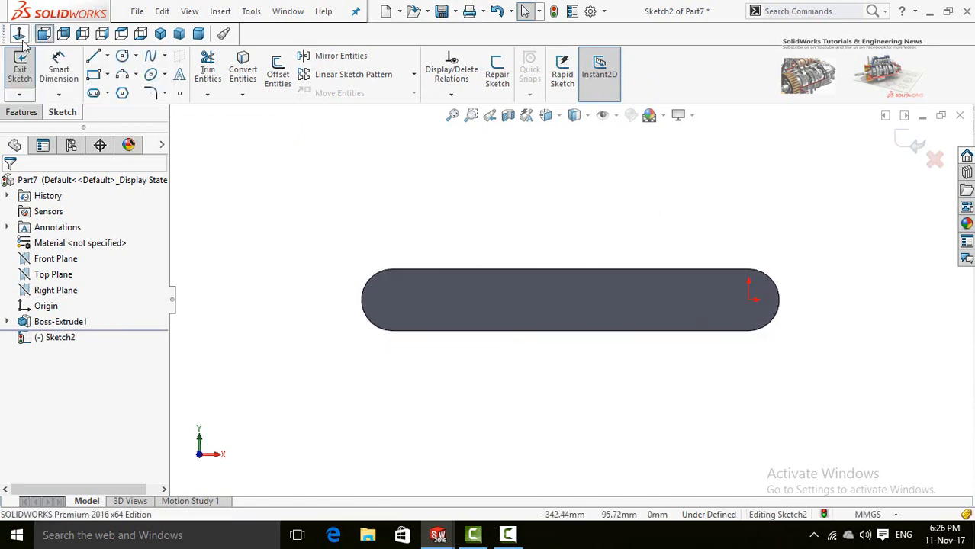
Sketch a circle concentric with the plate's rounded end opposite the origin, with a radius of about 11 mm
left_click(122, 59)
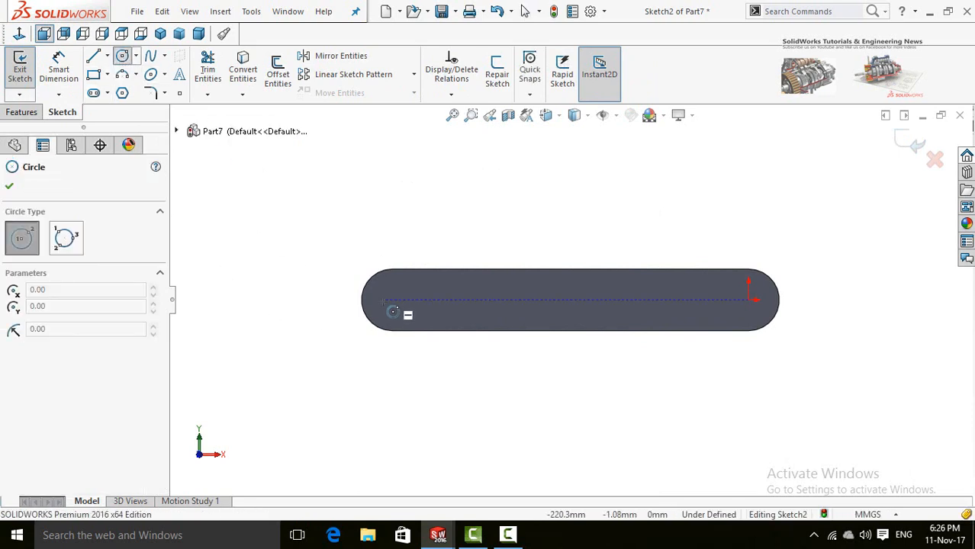
scroll(393, 311, "down", 5)
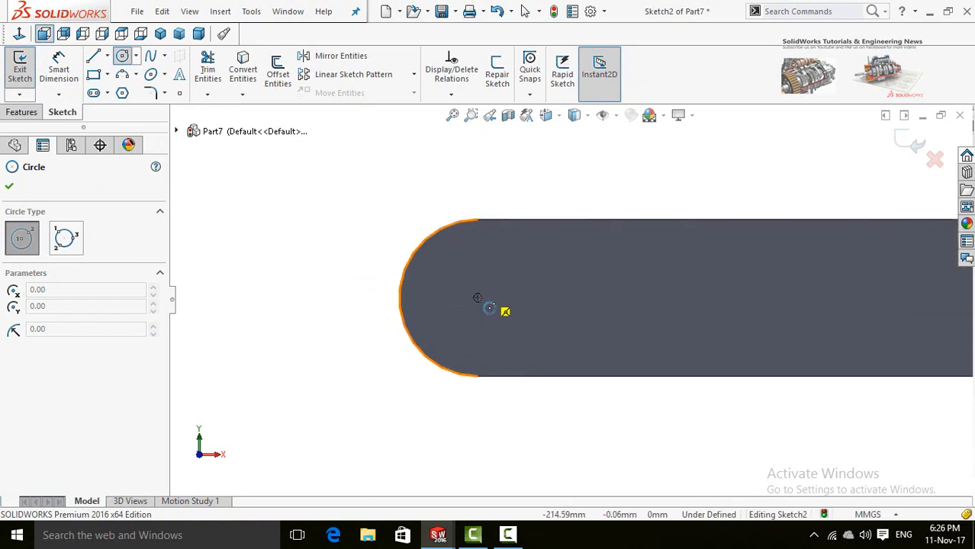
left_click(479, 299)
left_click(508, 326)
scroll(516, 329, "up", 3)
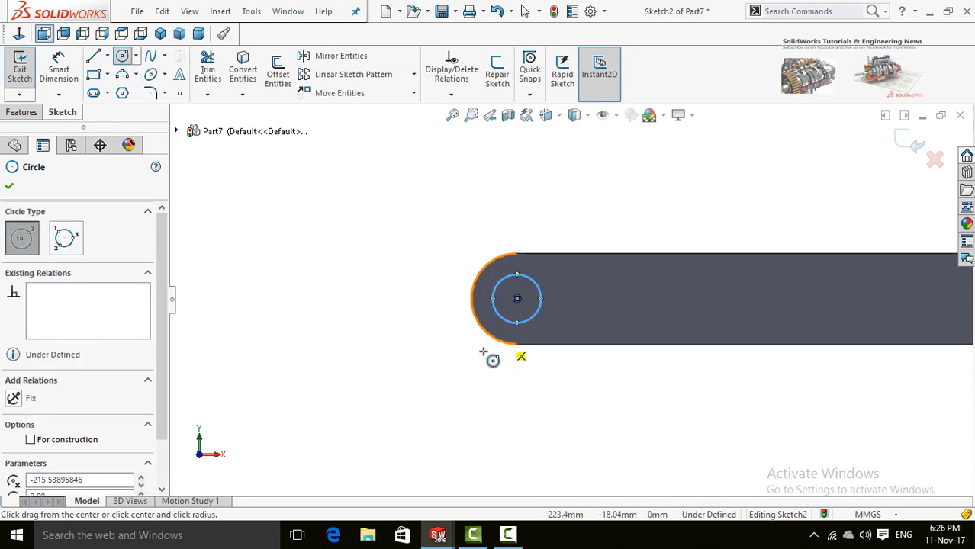
key("Escape")
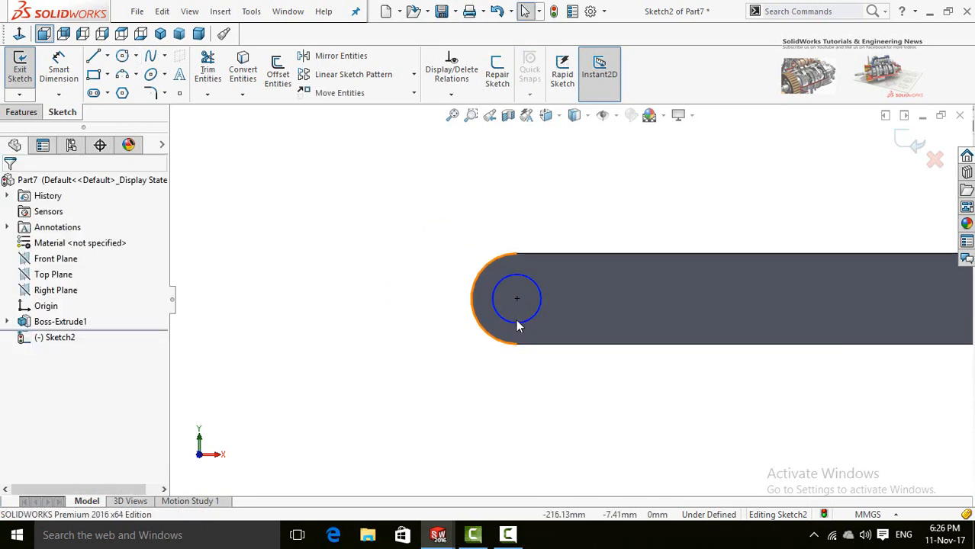
mouse_move(520, 324)
left_mouse_down()
mouse_move(537, 373)
mouse_move(523, 325)
left_mouse_up()
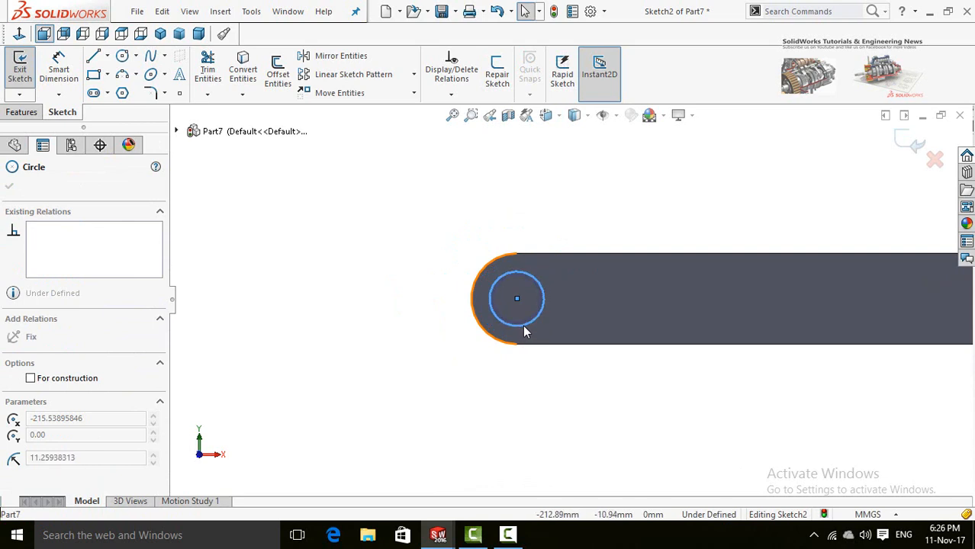
left_click(460, 385)
Dimension the circle's diameter as 22 mm
right_click_drag(437, 371, 443, 335)
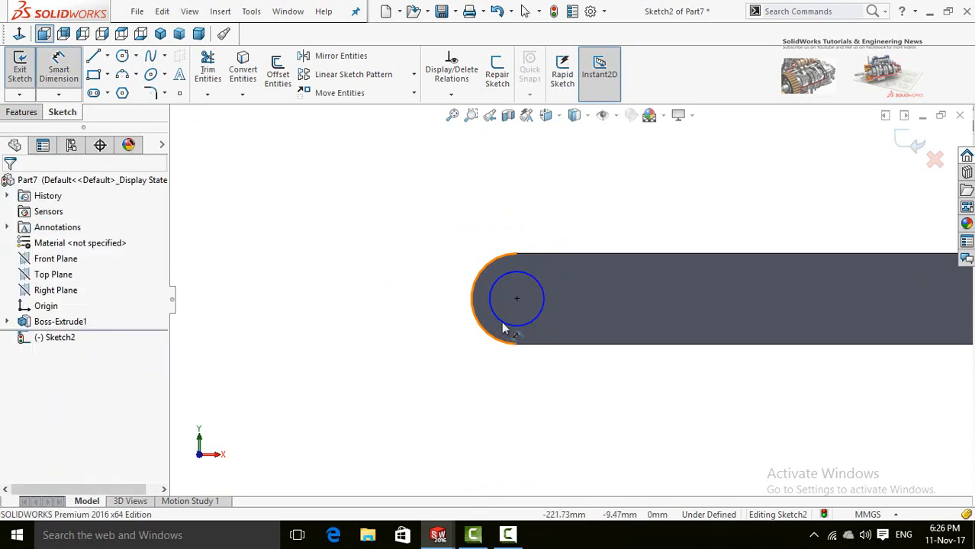
left_click(502, 321)
left_click(405, 451)
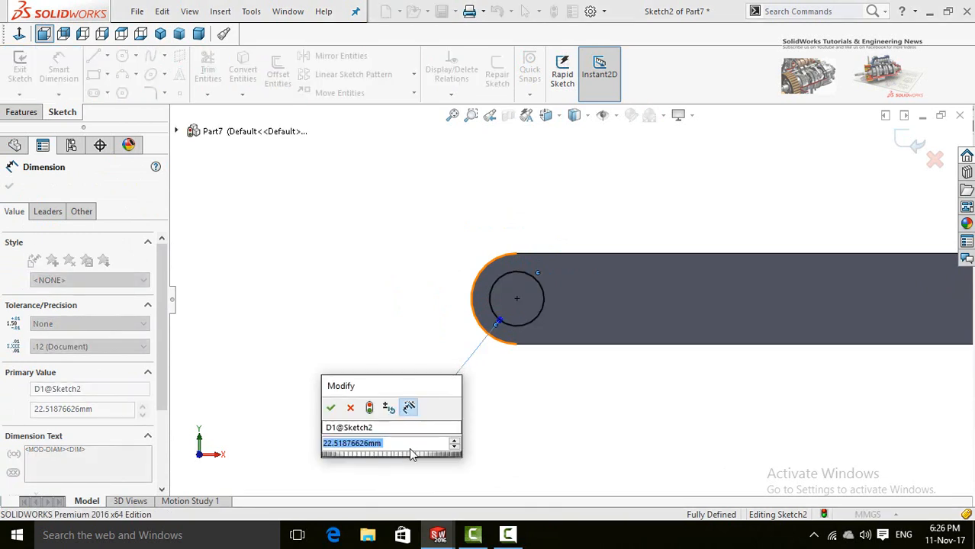
type("22")
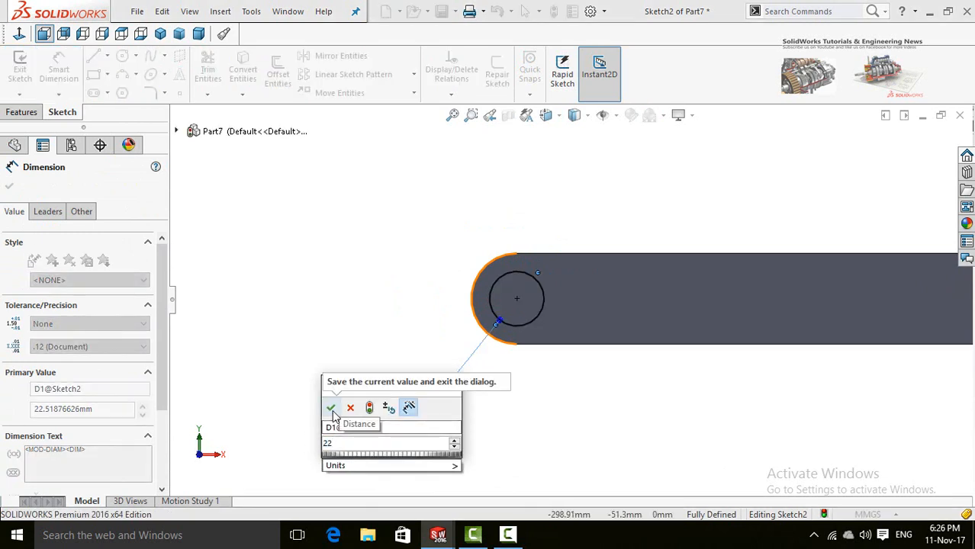
left_click(332, 410)
left_click(283, 312)
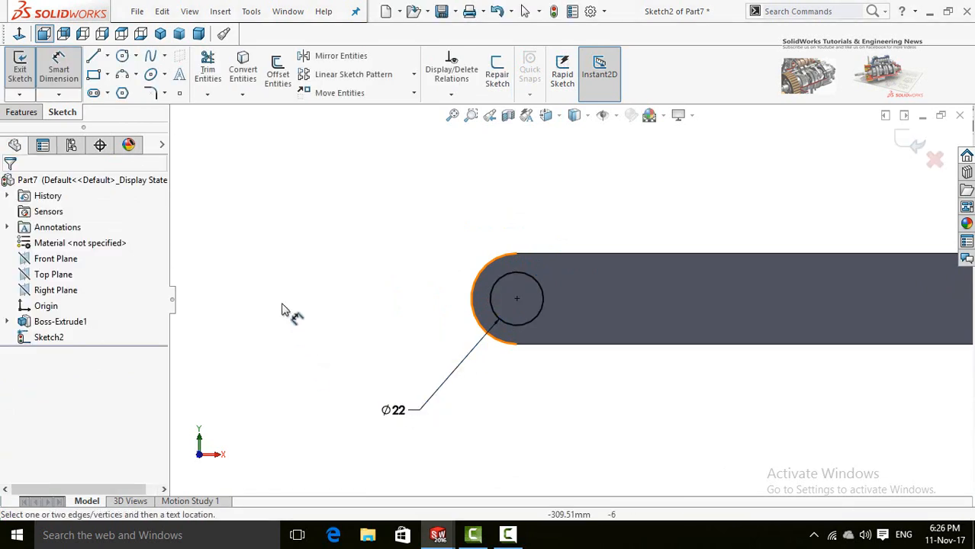
Cut the circle through the plate with a 44 mm blind extruded cut
left_click(22, 113)
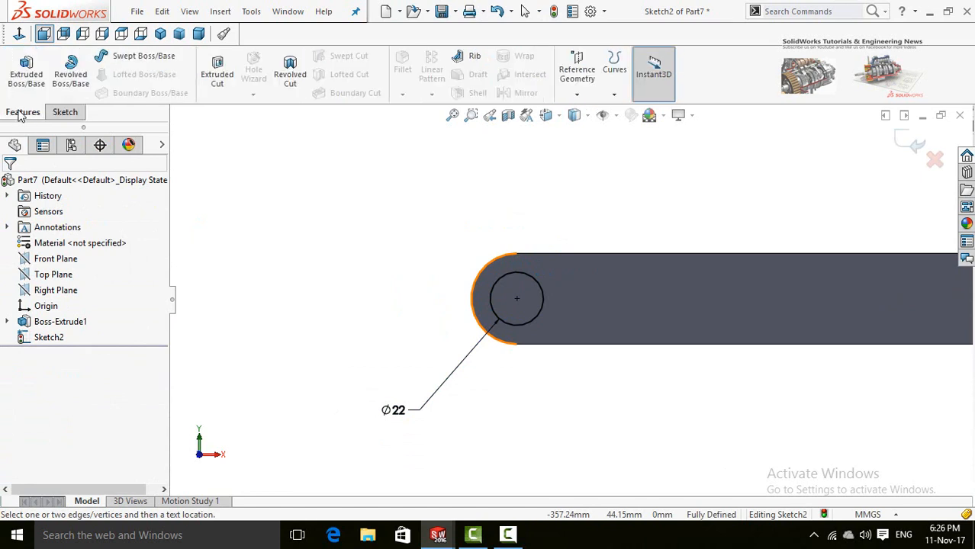
left_click(221, 86)
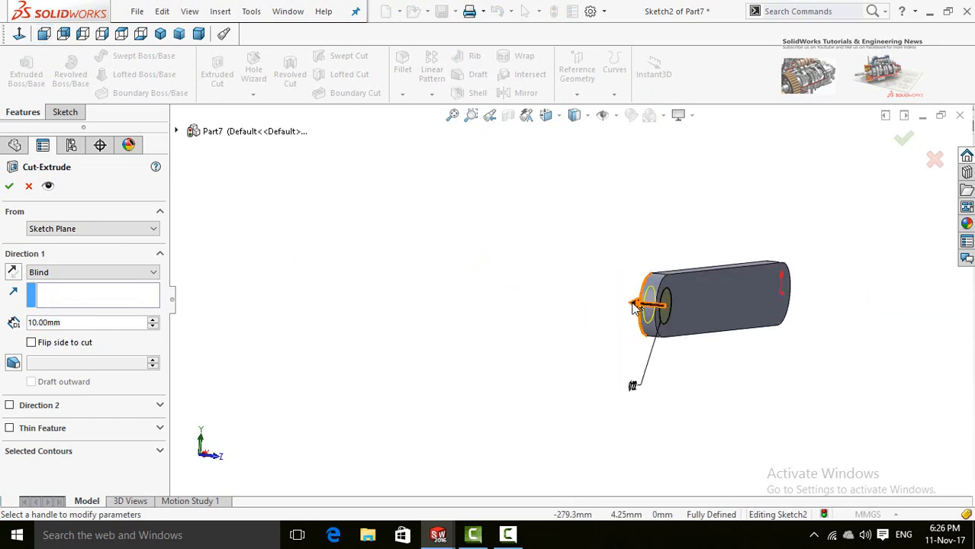
left_click_drag(637, 305, 596, 307)
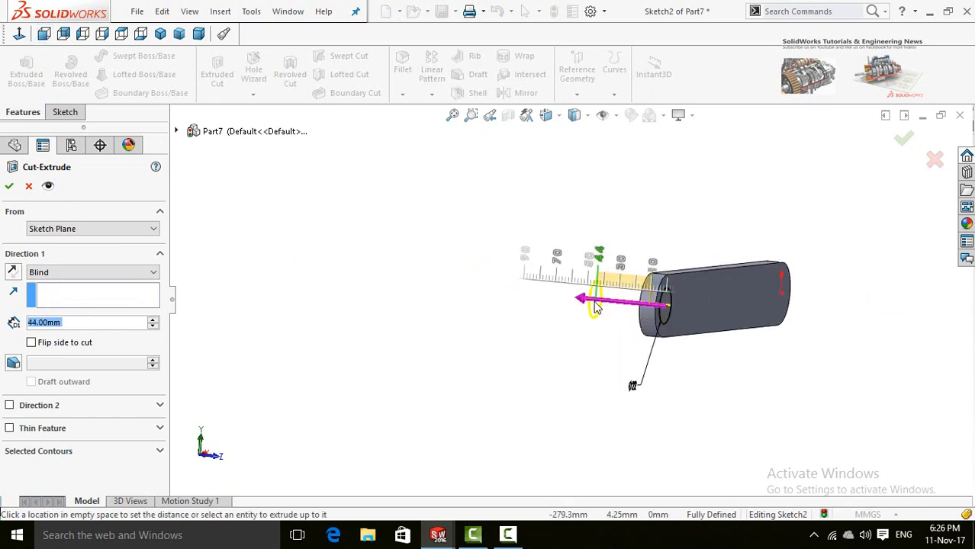
left_click(9, 187)
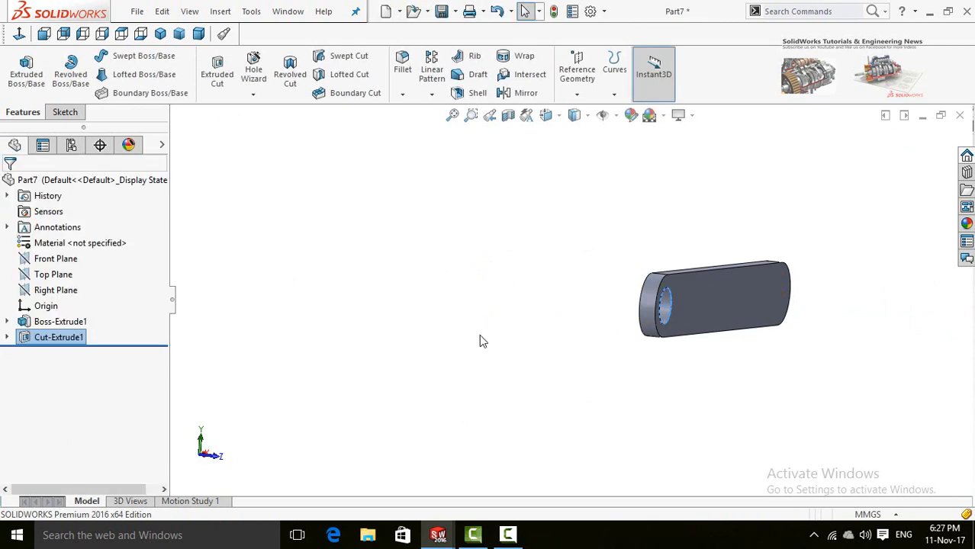
middle_click_drag(670, 411, 585, 370)
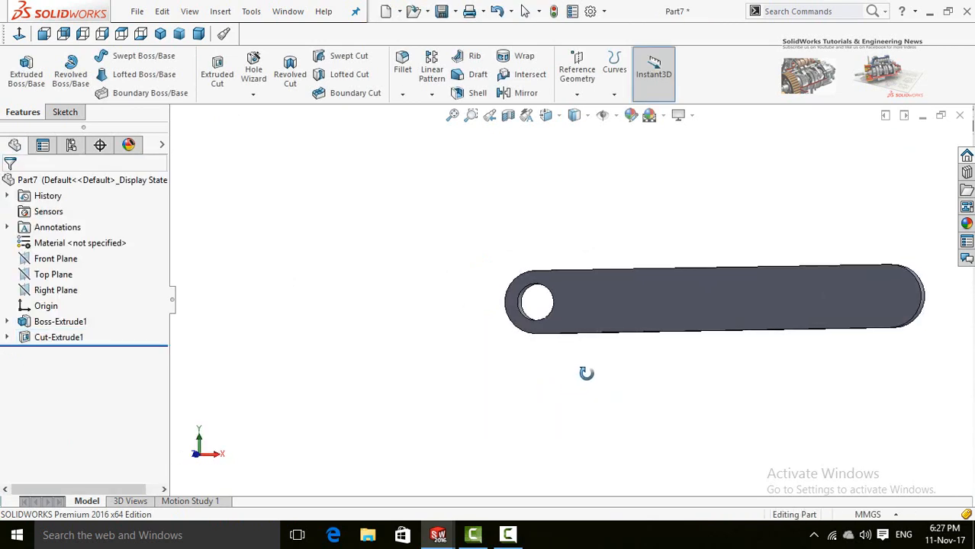
Start a linear pattern of the 22 mm hole cut, using the plate's long upper edge as Direction 1
left_click(432, 94)
left_click(443, 113)
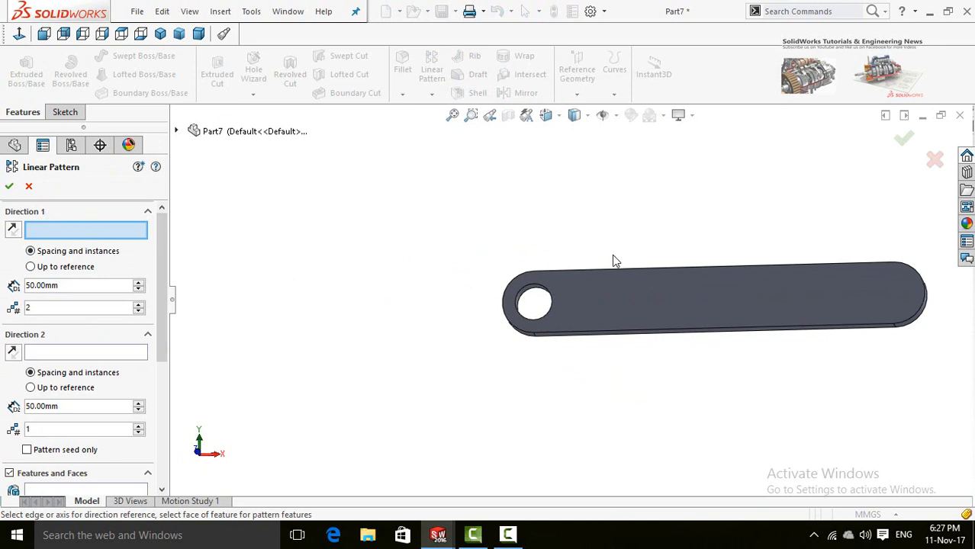
left_click(631, 270)
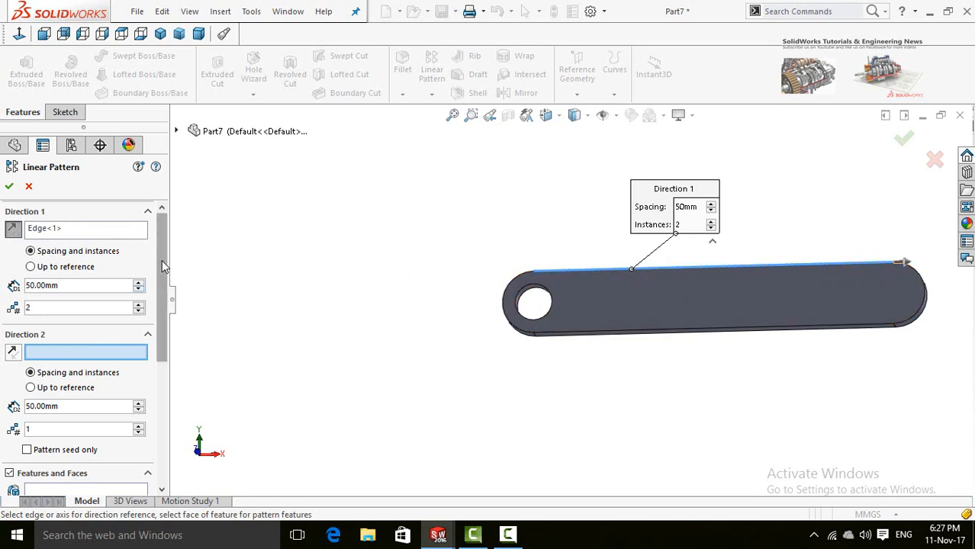
left_click(161, 324)
scroll(161, 330, "down", 5)
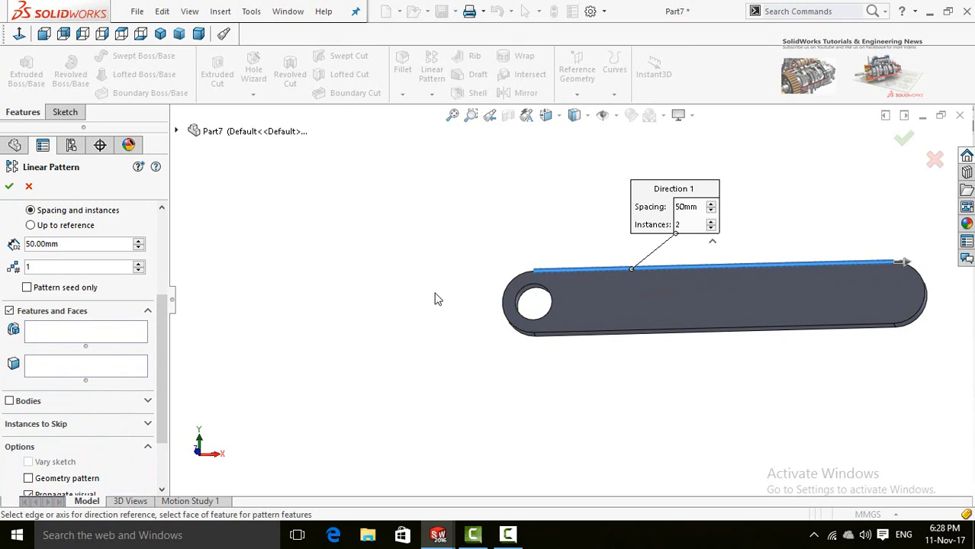
left_click(78, 330)
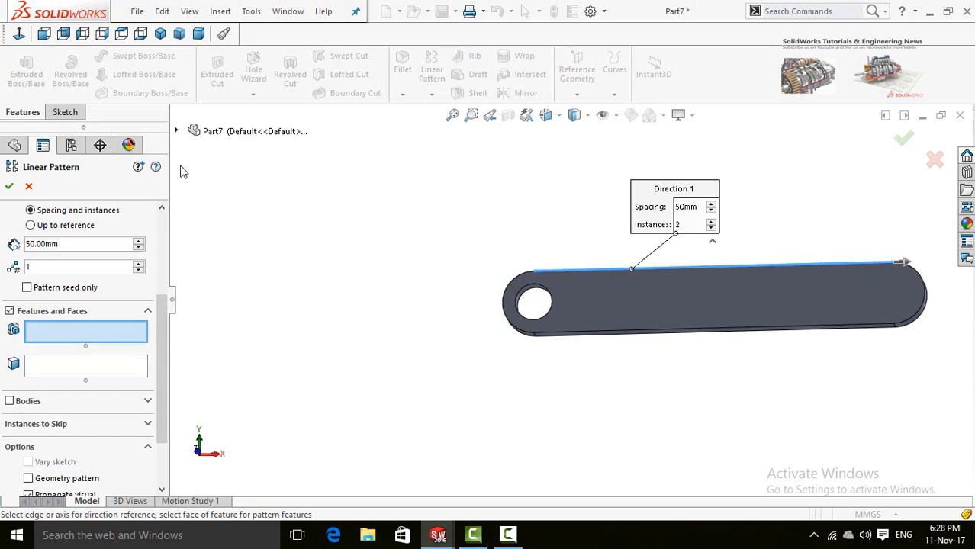
left_click(176, 132)
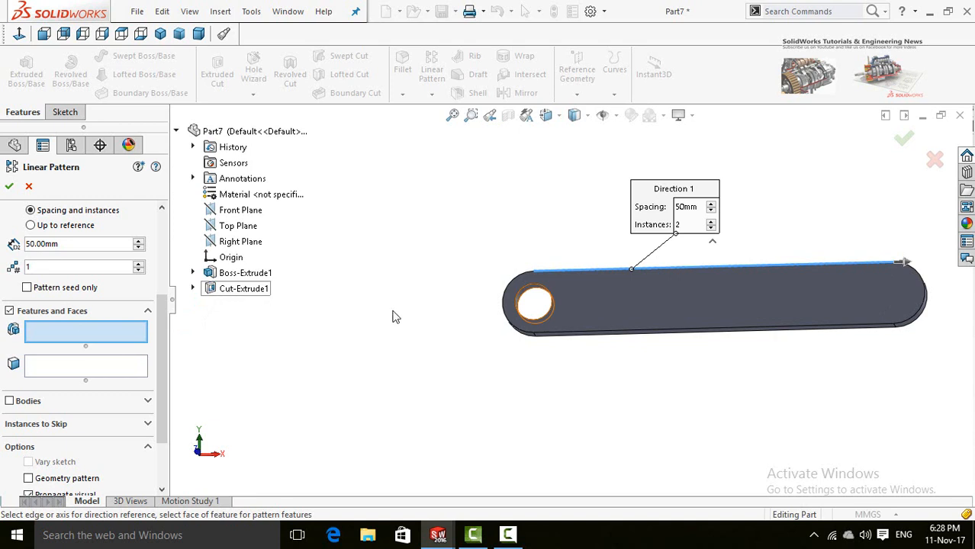
left_click(235, 294)
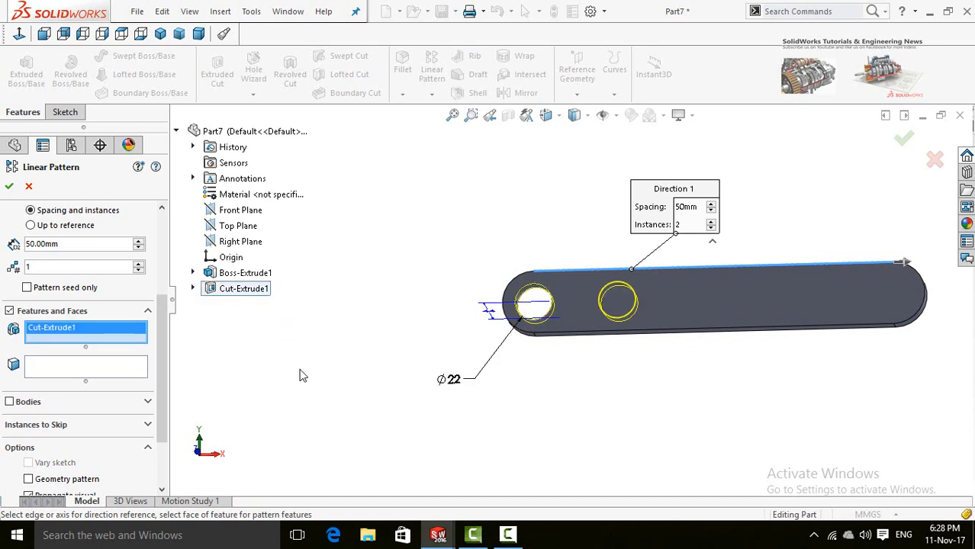
Set the pattern's Direction 1 to 5 instances with a spacing of 52 mm
left_click_drag(172, 369, 173, 282)
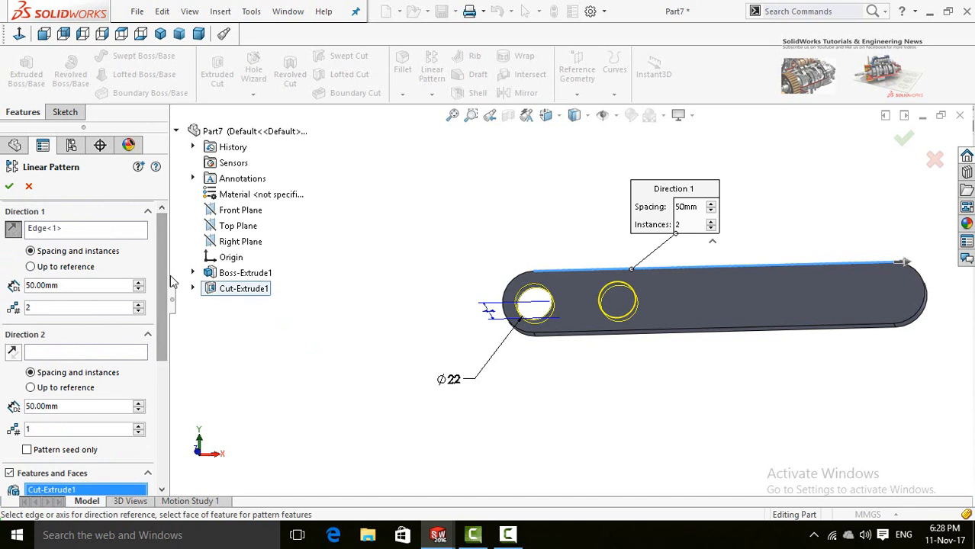
double_click(48, 307)
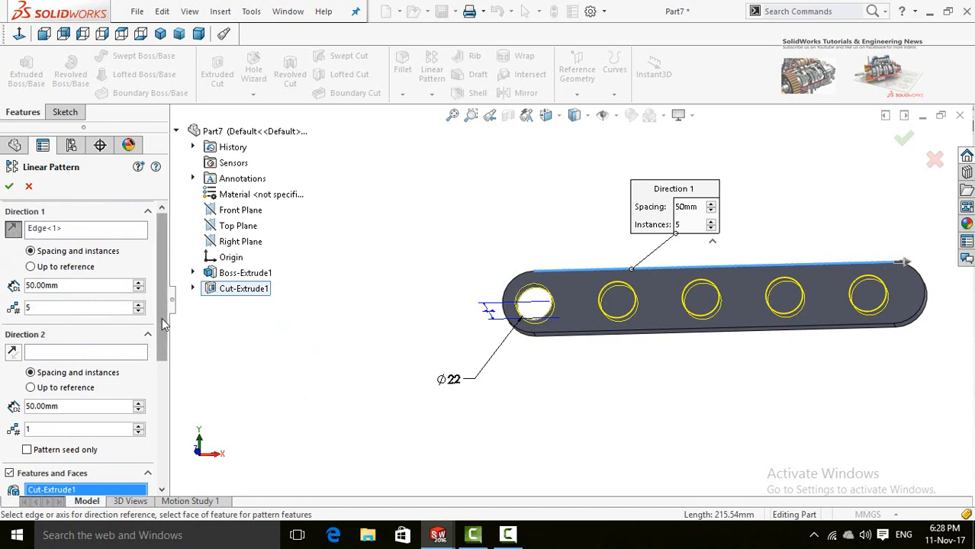
double_click(74, 286)
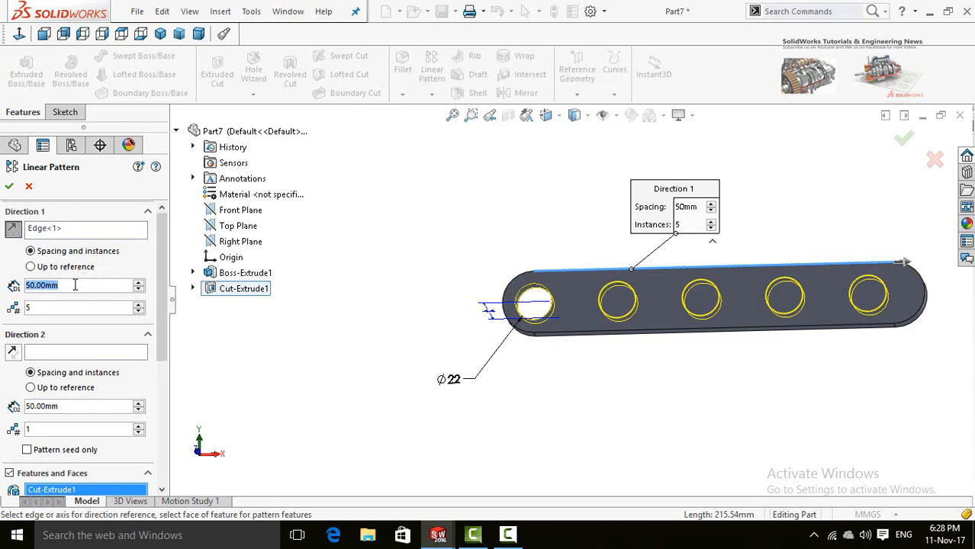
type("52")
key("Return")
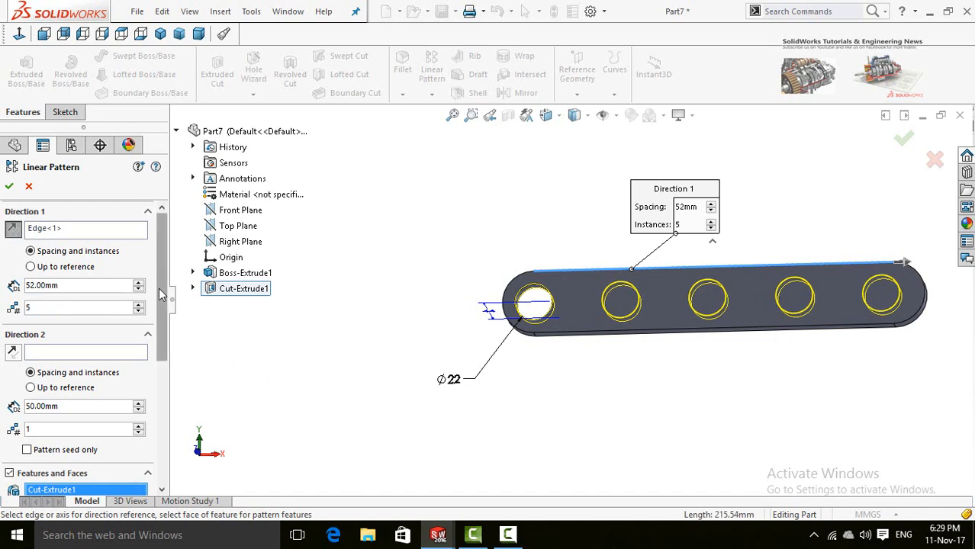
Skip the second hole instance (2, 1) in the linear pattern
left_click_drag(158, 288, 161, 423)
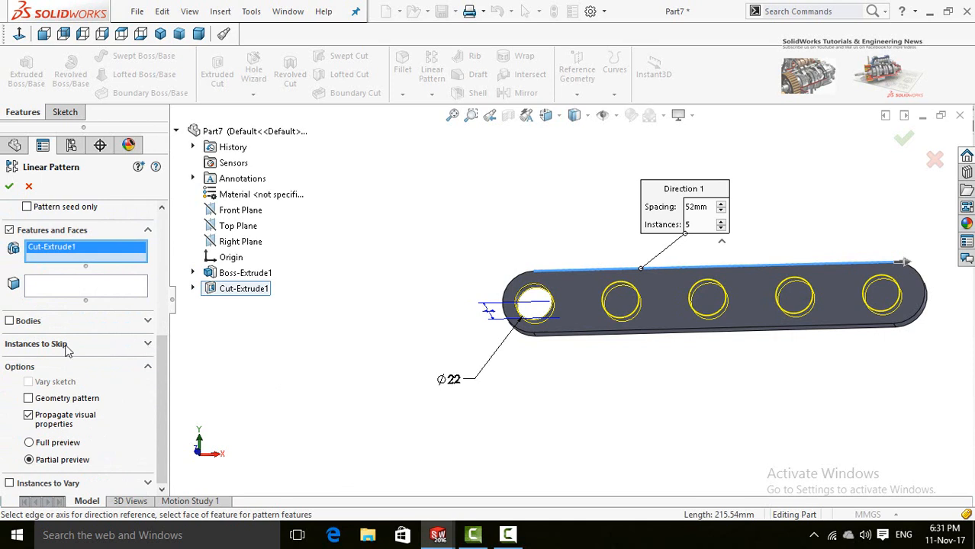
left_click(67, 345)
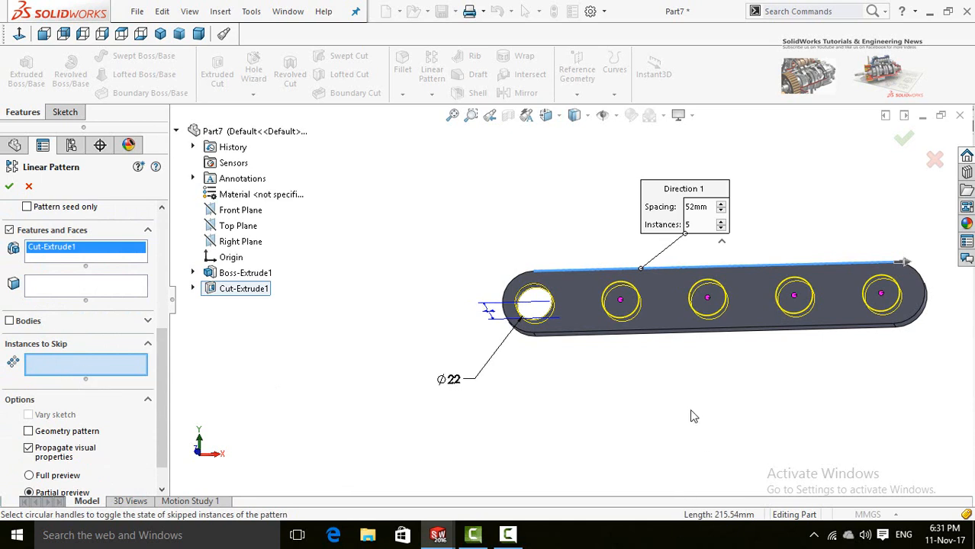
left_click(621, 301)
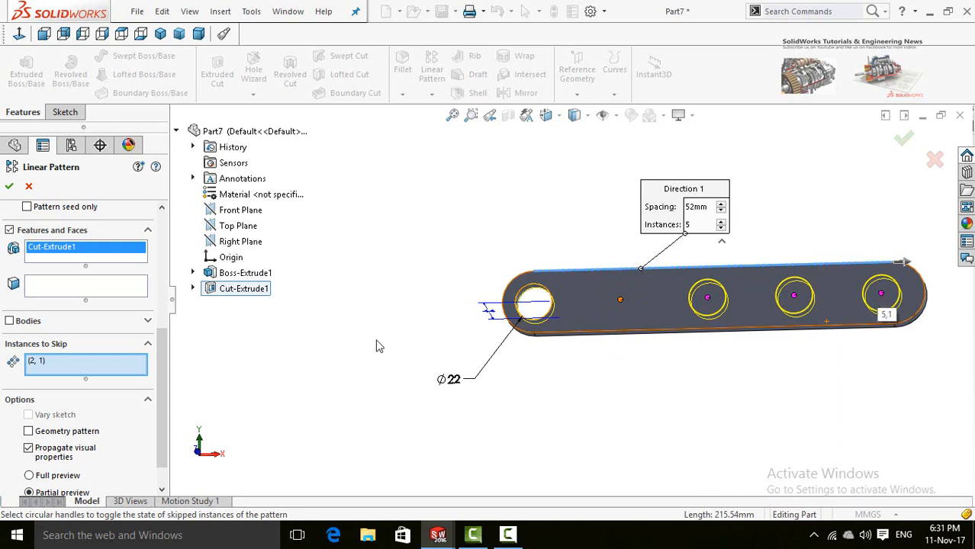
Review the linear pattern's settings and enable Instances to Vary
scroll(166, 364, "down", 2)
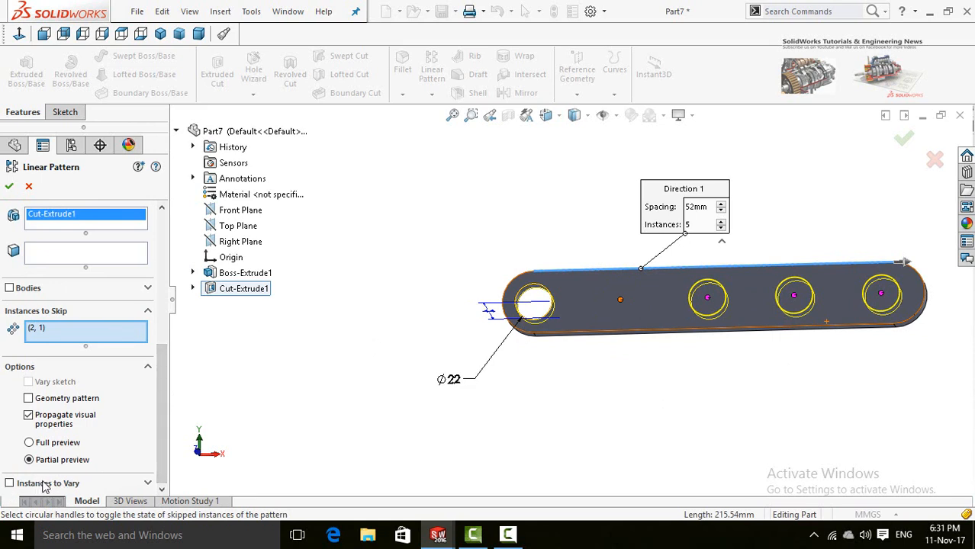
left_click_drag(161, 409, 164, 276)
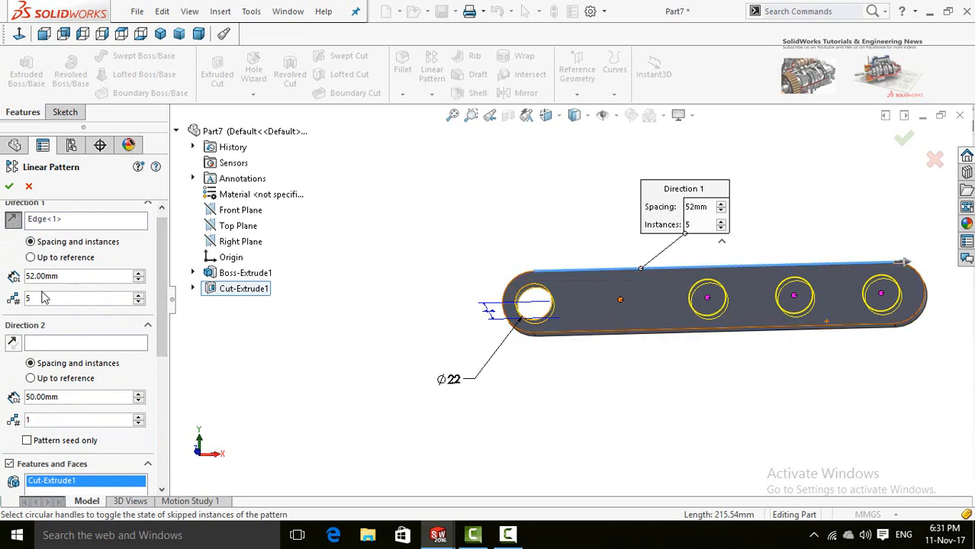
left_click_drag(159, 301, 169, 442)
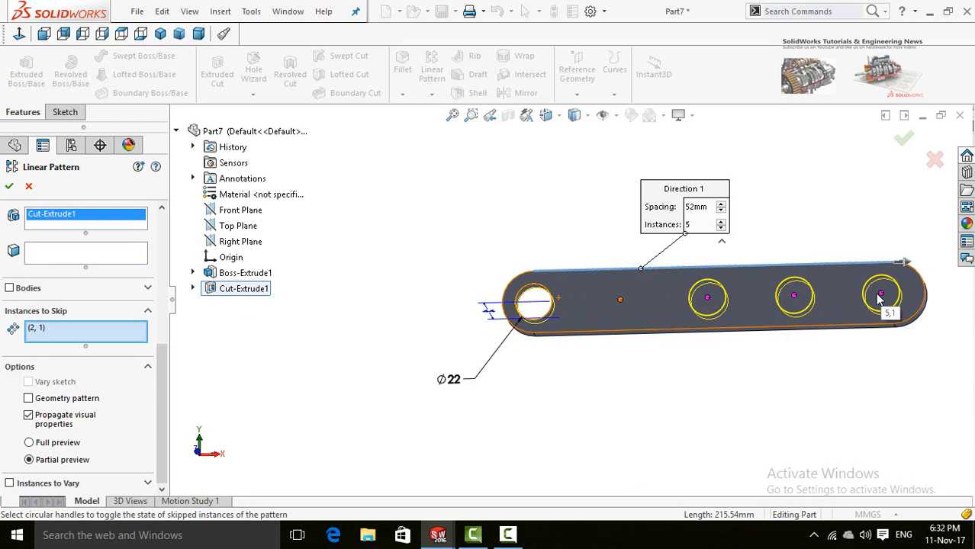
left_click(10, 483)
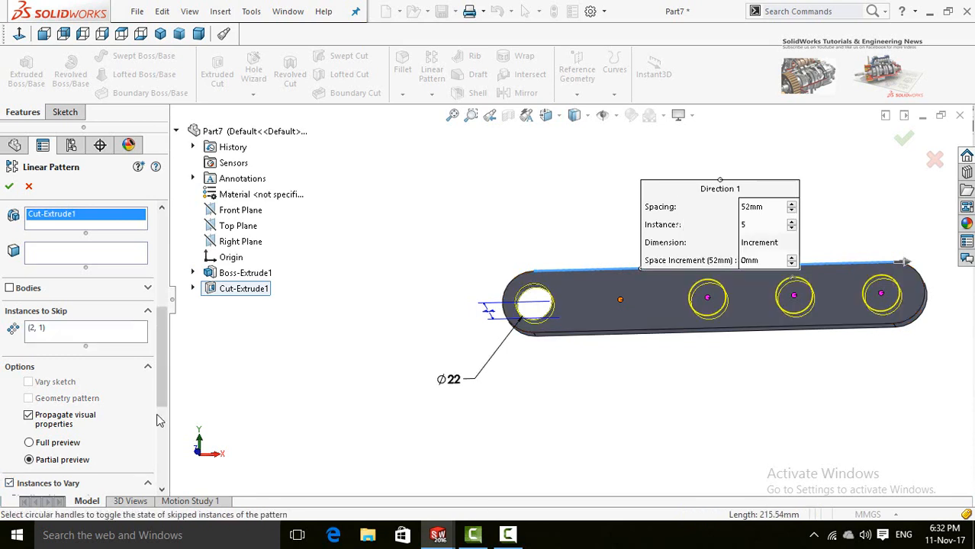
scroll(158, 421, "down", 3)
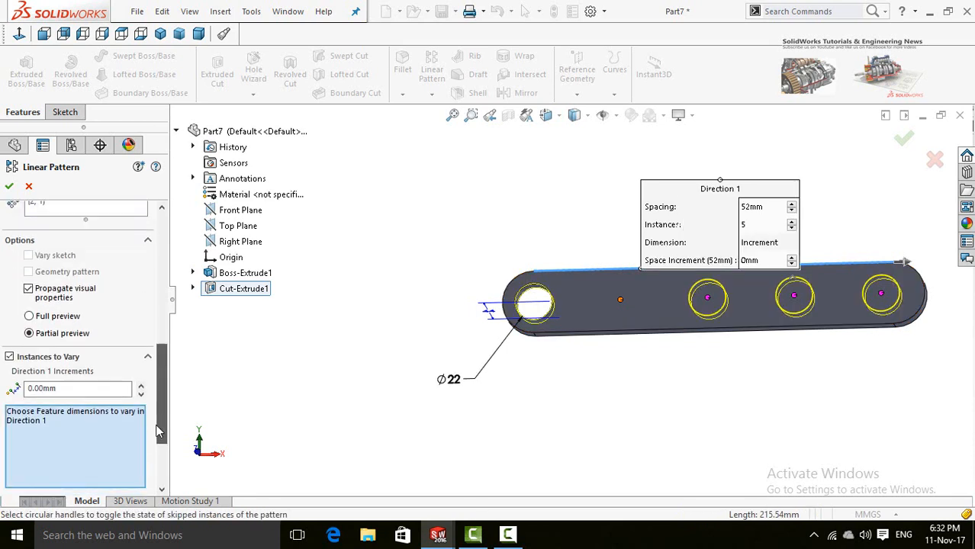
Try skipping the third hole instance of the pattern, and restore it
right_click(709, 303)
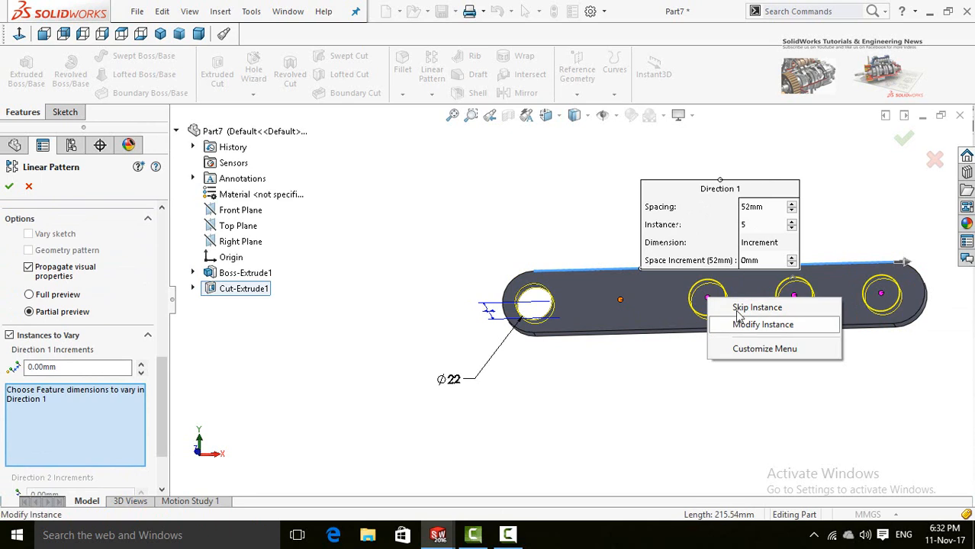
left_click(737, 308)
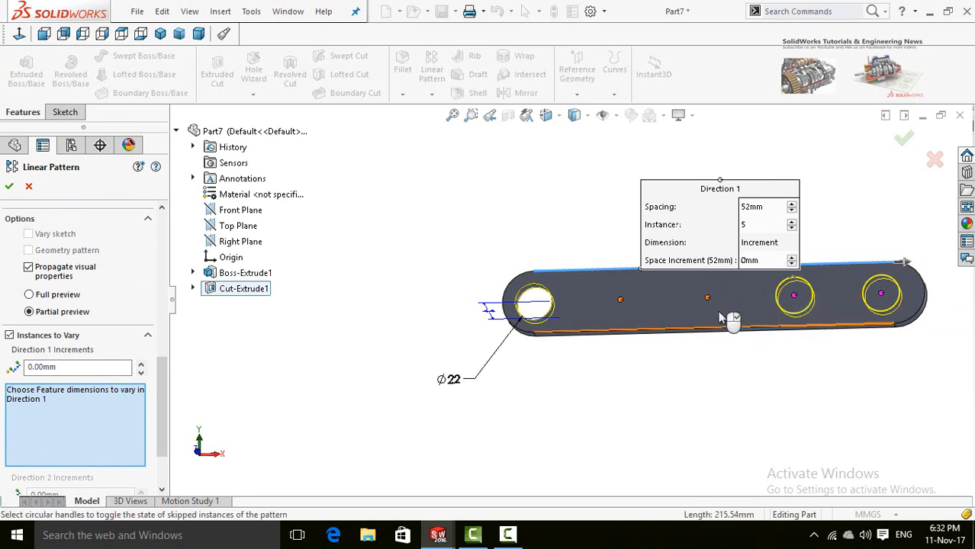
right_click(709, 299)
left_click(762, 308)
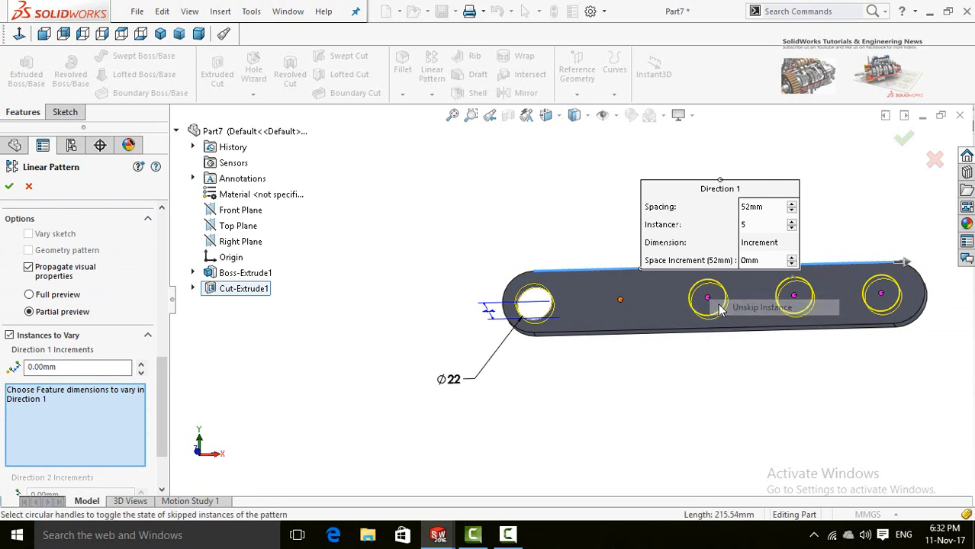
Override the third hole instance's Direction 1 spacing with 90 mm and accept the linear pattern
right_click(710, 300)
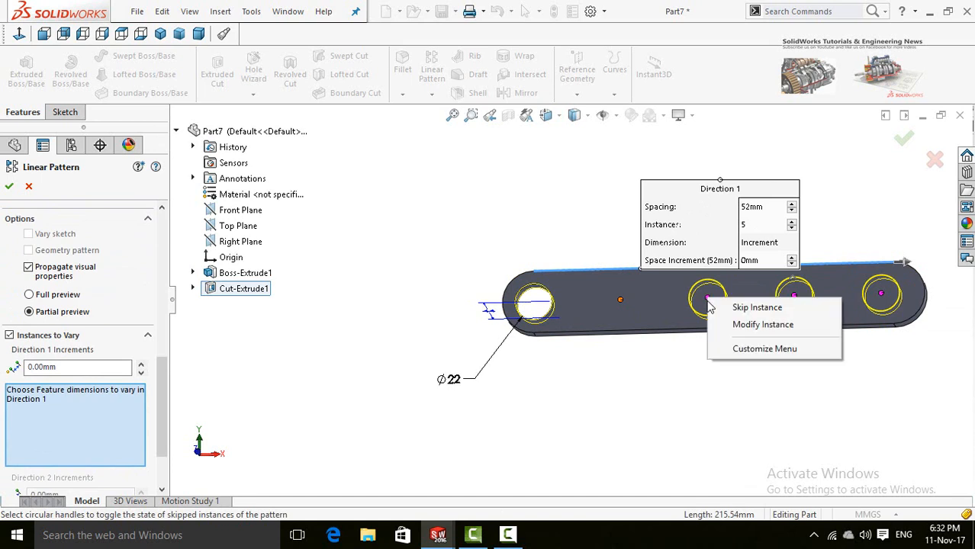
left_click(739, 327)
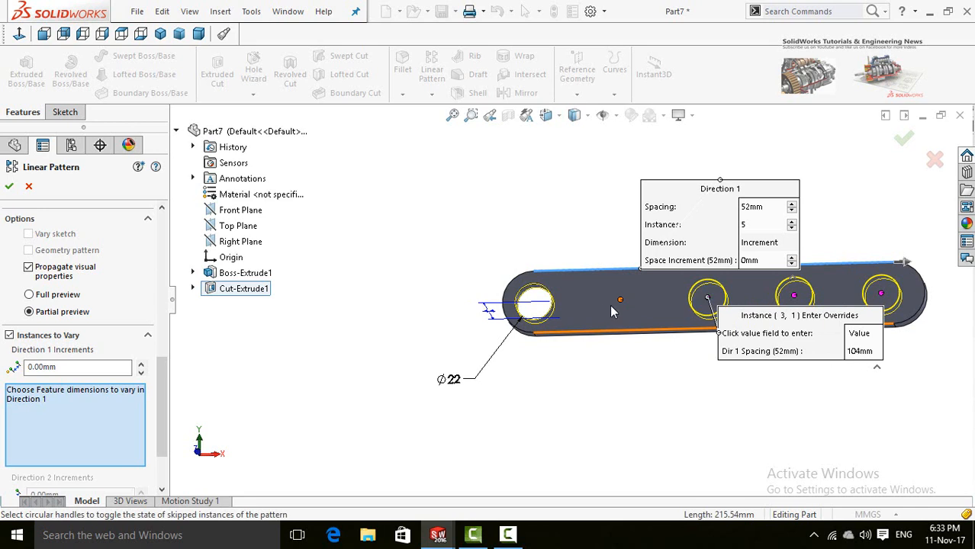
left_click(862, 353)
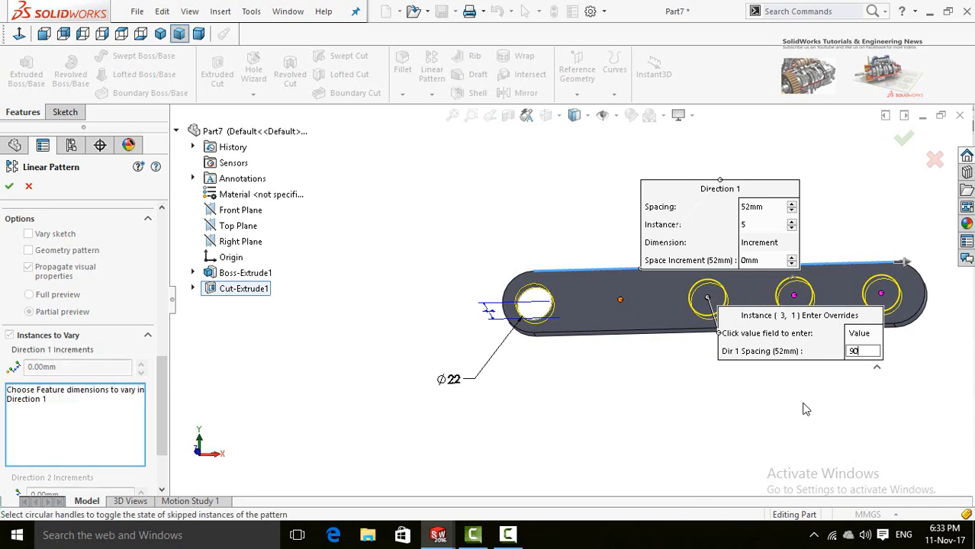
key("Return")
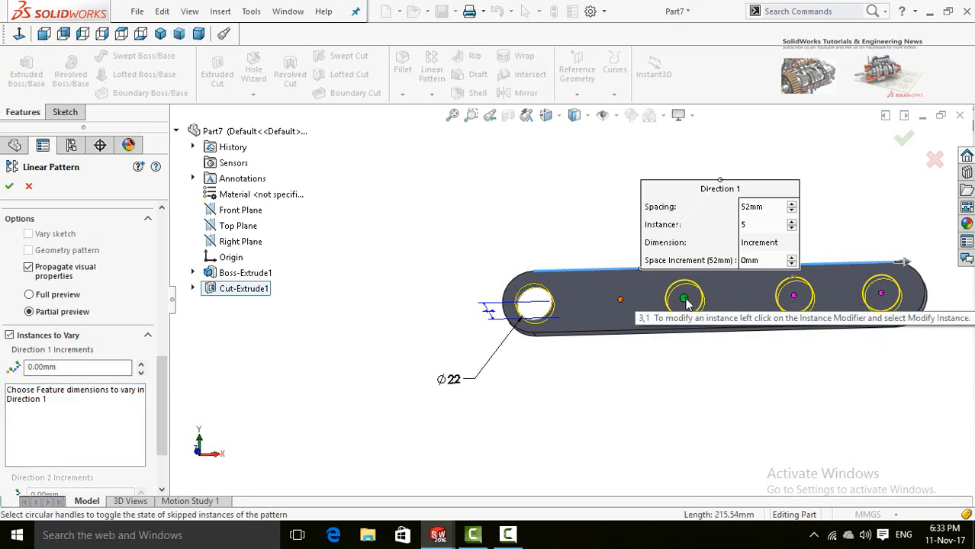
scroll(170, 459, "down", 3)
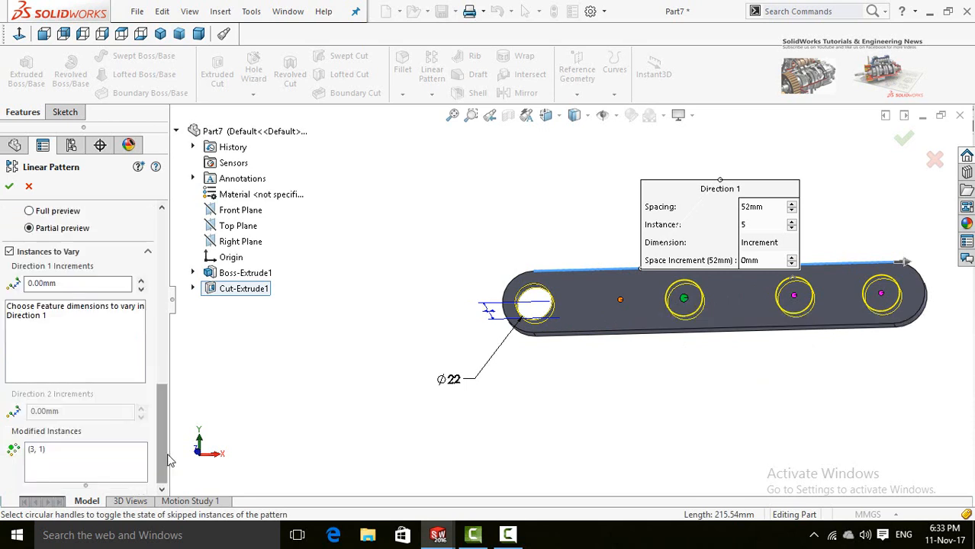
scroll(166, 458, "up", 10)
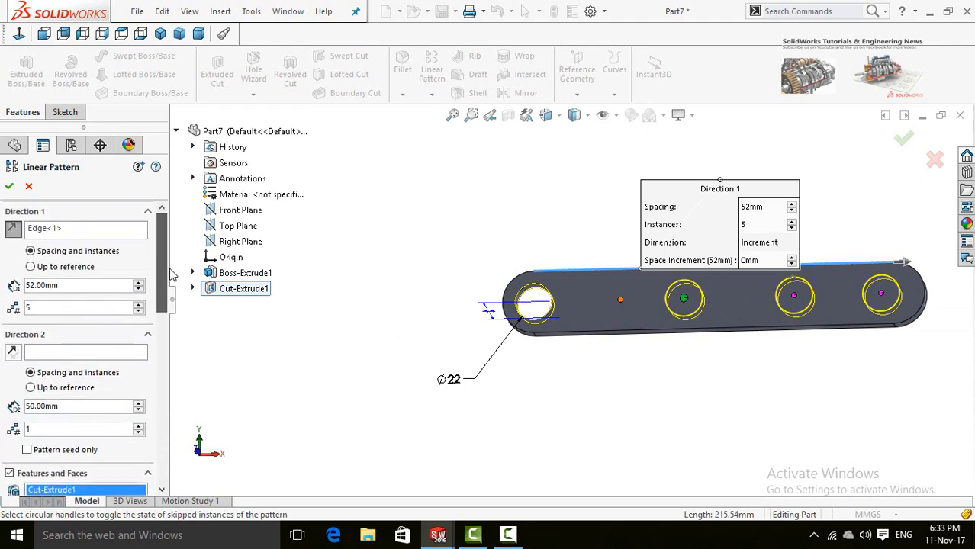
left_click(9, 189)
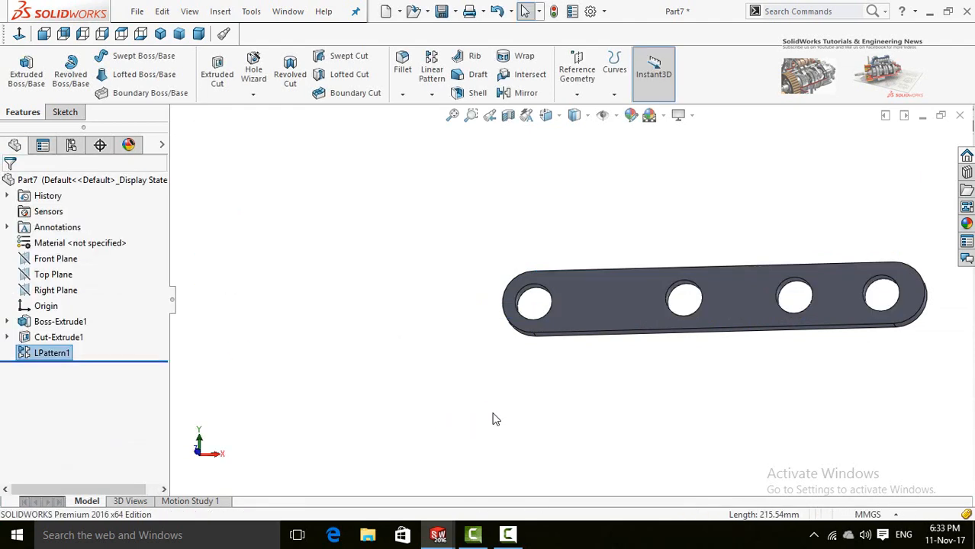
middle_click_drag(468, 355, 463, 269)
left_click(432, 94)
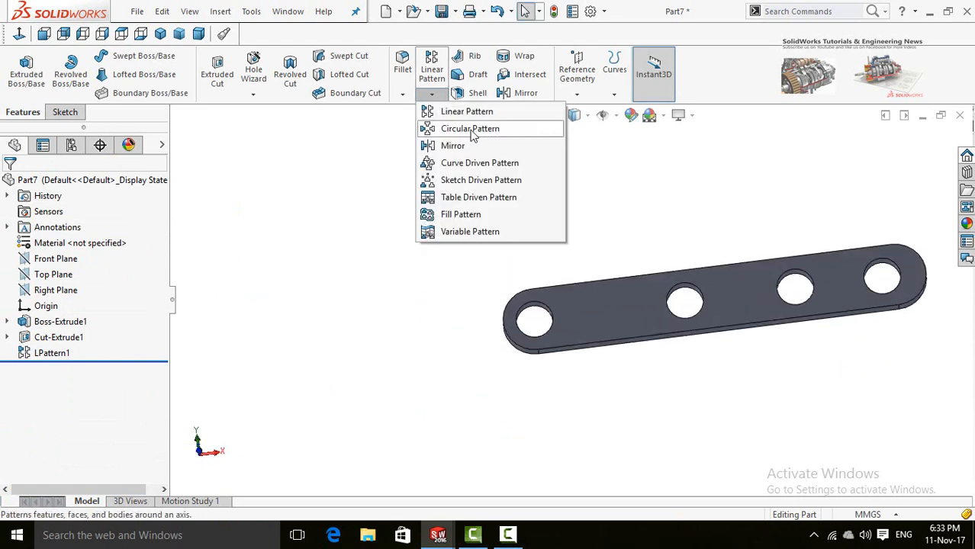
left_click(661, 196)
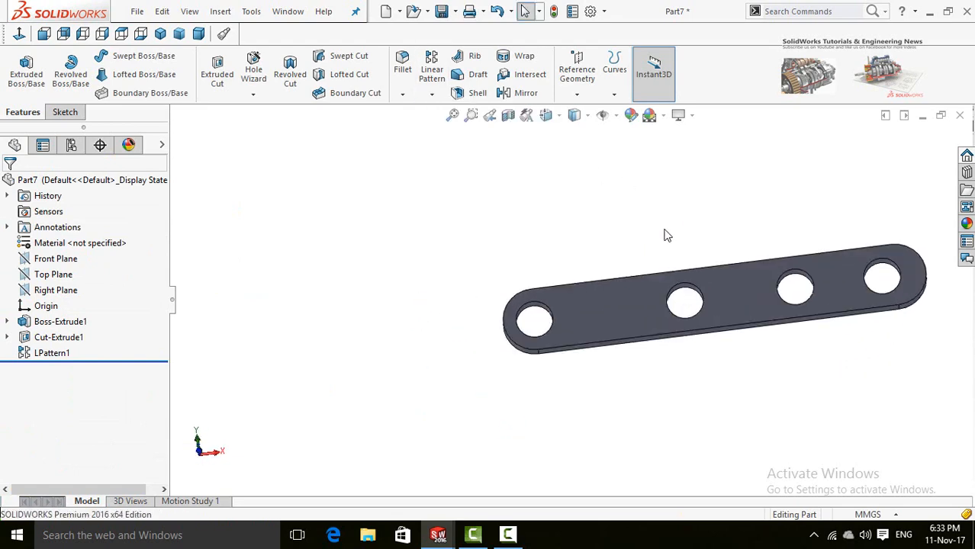
scroll(672, 232, "up", 3)
left_click_drag(823, 229, 738, 218)
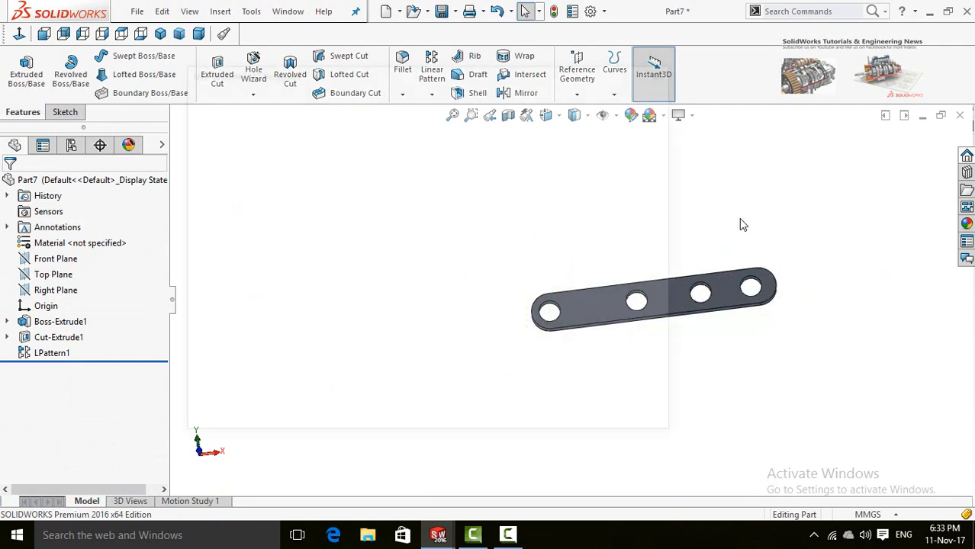
Create a new part and start a sketch on its Front Plane
key("ctrl+n")
double_click(289, 217)
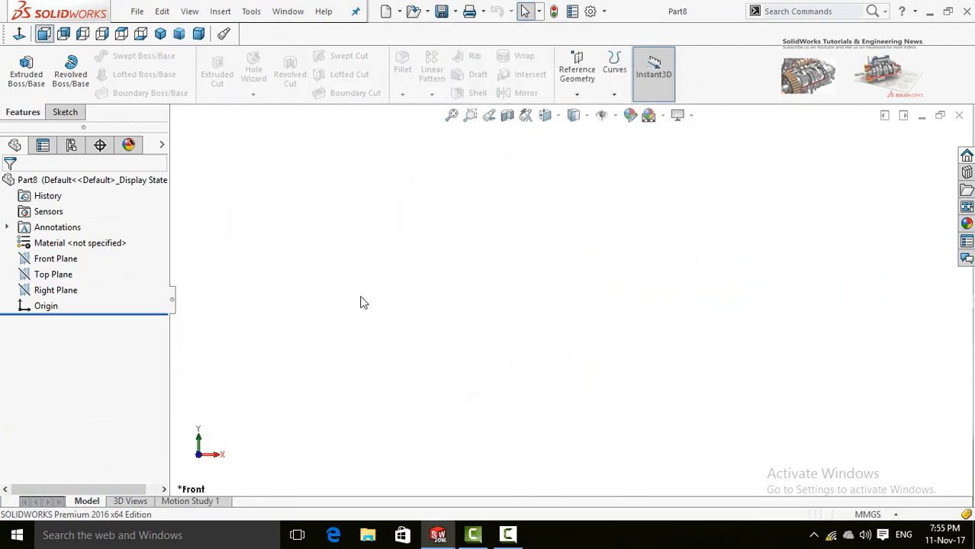
left_click(55, 260)
left_click(64, 243)
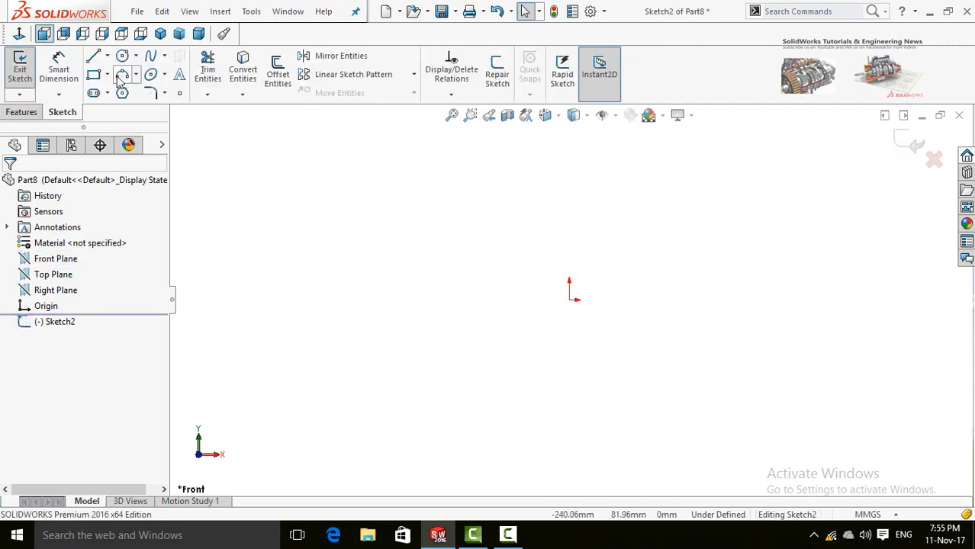
Sketch a horizontal centerline from the origin toward negative X
left_click(107, 56)
left_click(120, 92)
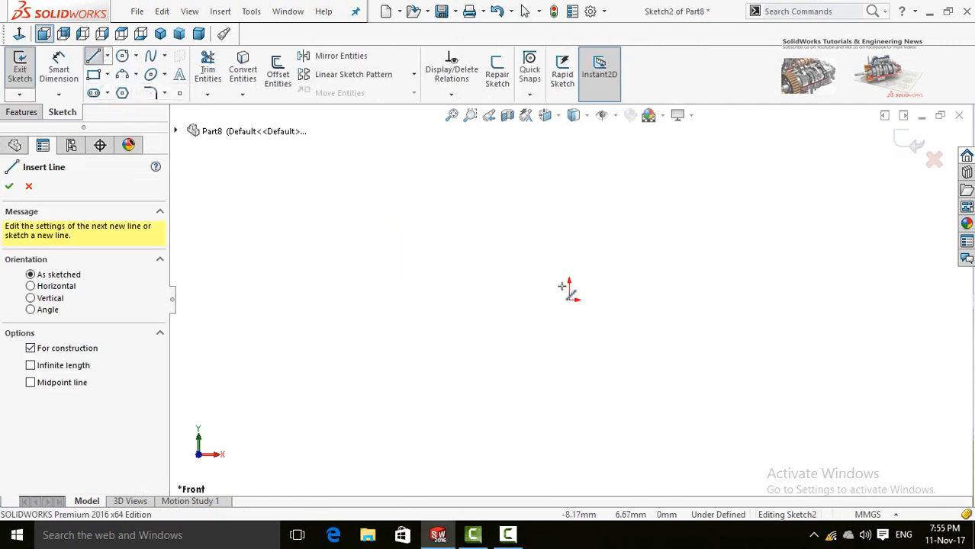
left_click(106, 58)
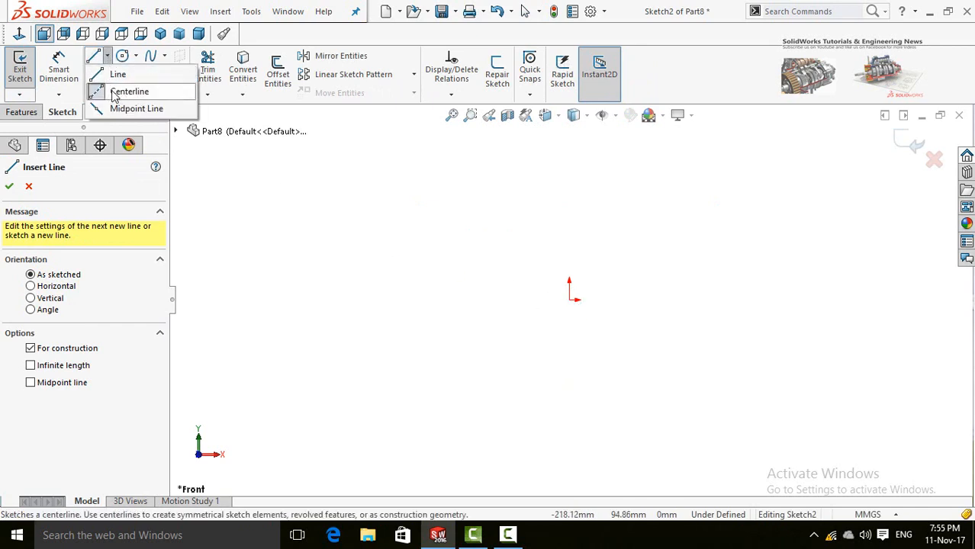
left_click(571, 300)
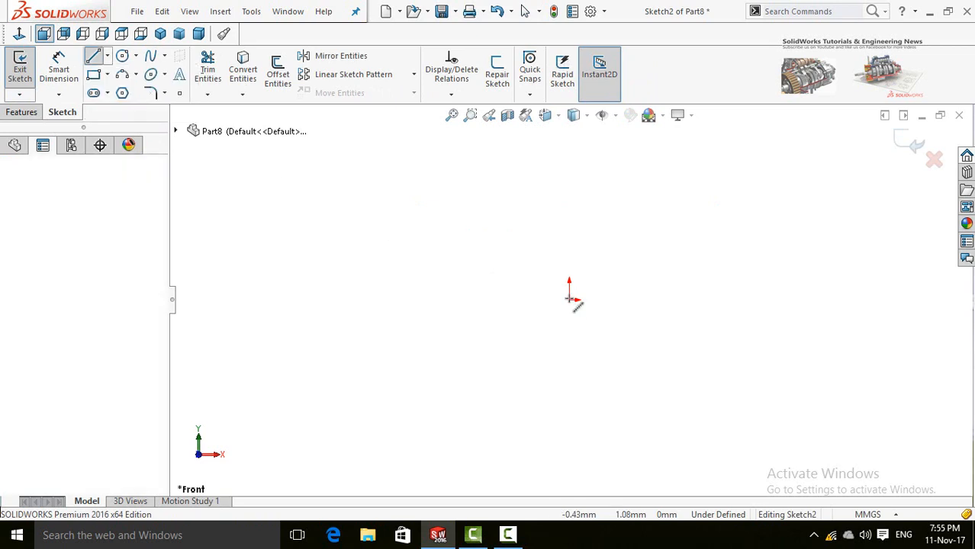
left_click(312, 300)
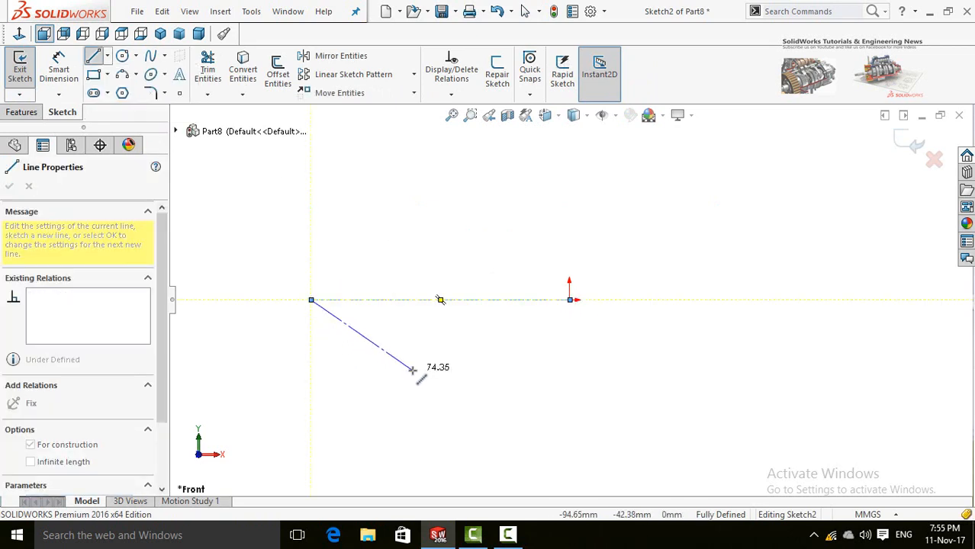
key("Escape")
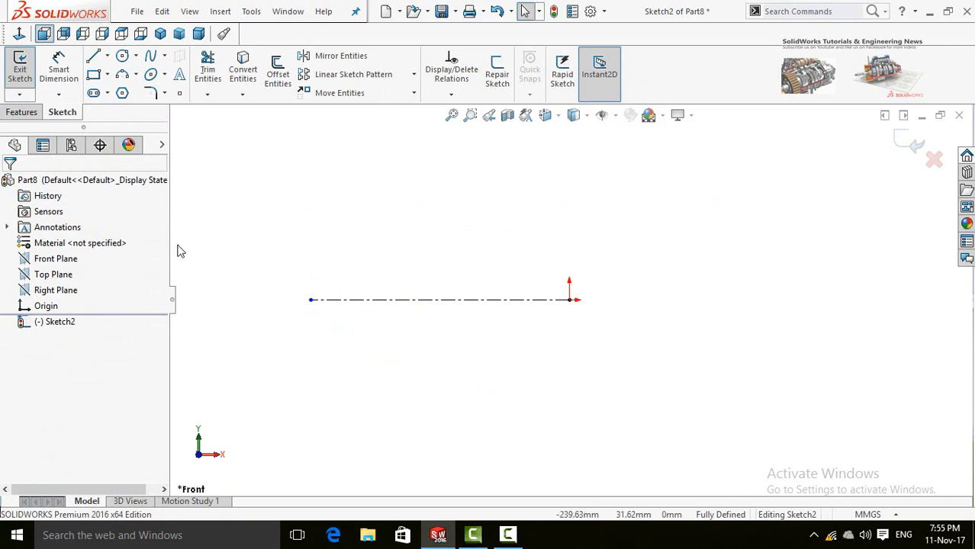
Draw the profile's horizontal bottom edge above the centerline, its left vertical side about 113 mm tall, and a short top segment
left_click(93, 59)
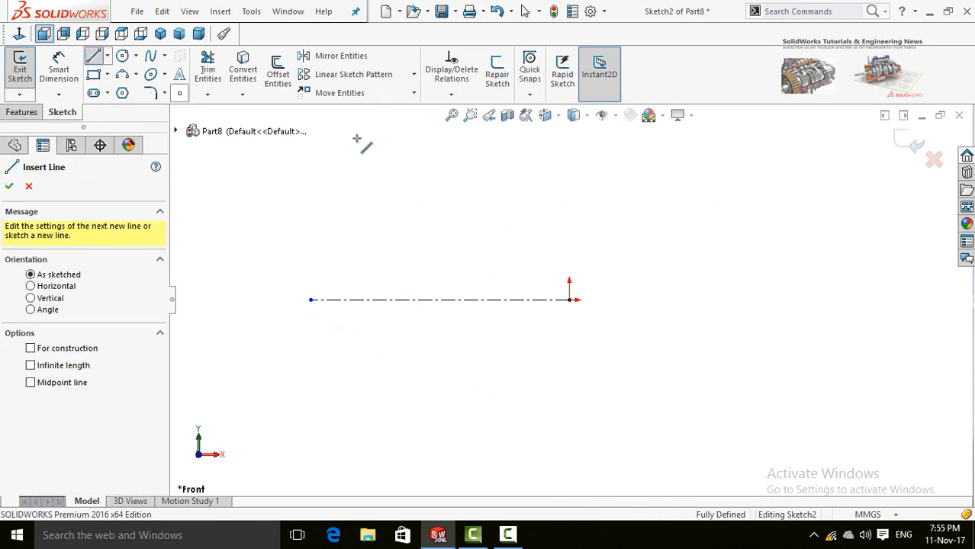
left_click(568, 257)
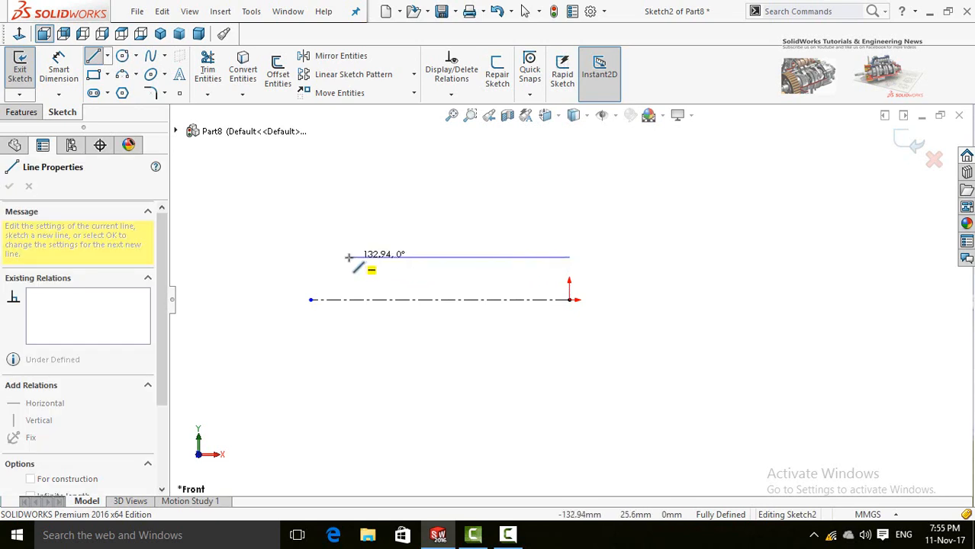
left_click(416, 270)
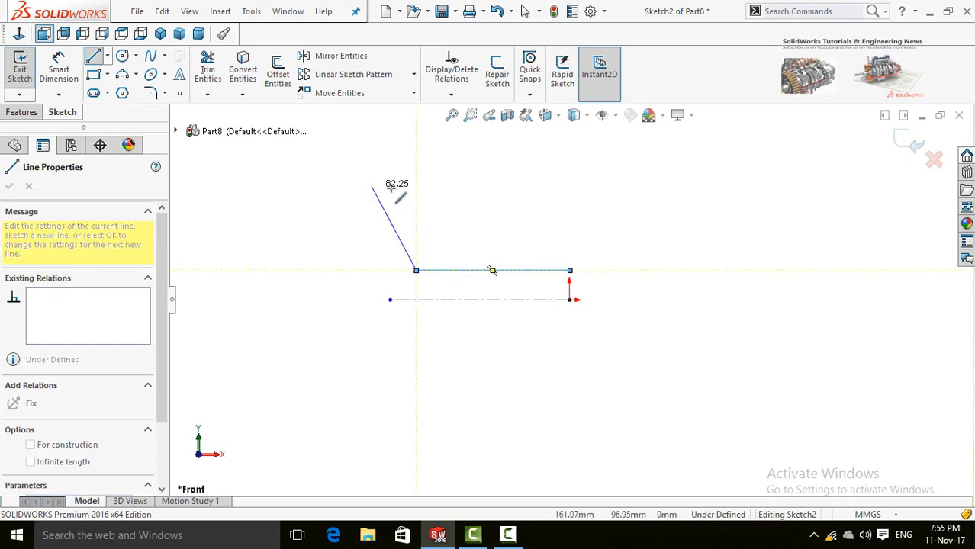
left_click(416, 139)
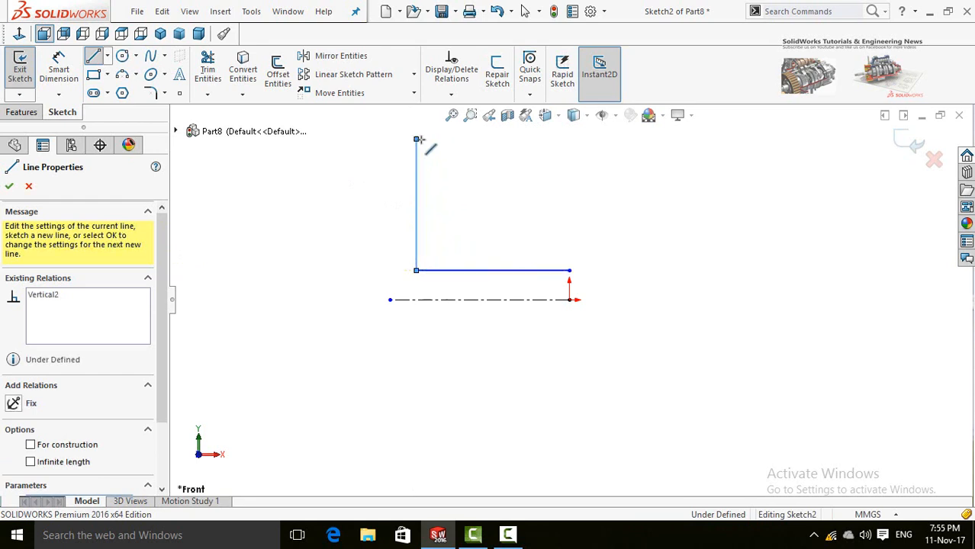
left_click(441, 140)
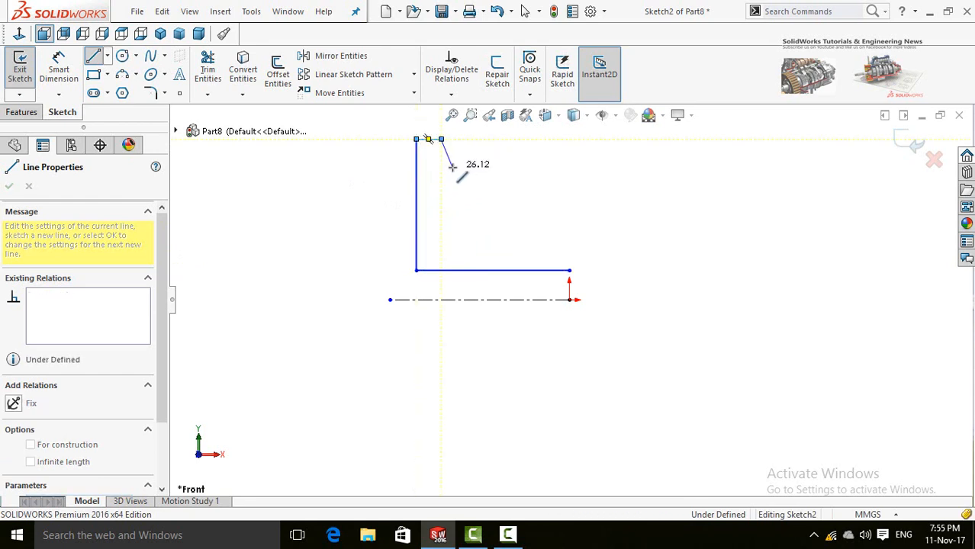
Continue the profile with two trapezoidal grooves with floors about 19 mm wide, and close it down the vertical side above the origin
left_click(452, 166)
left_click(473, 166)
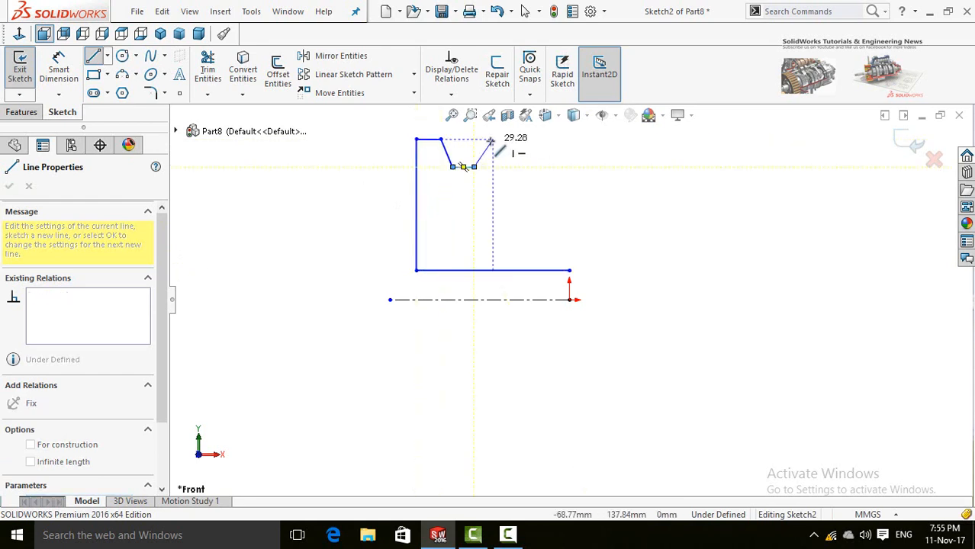
left_click(497, 139)
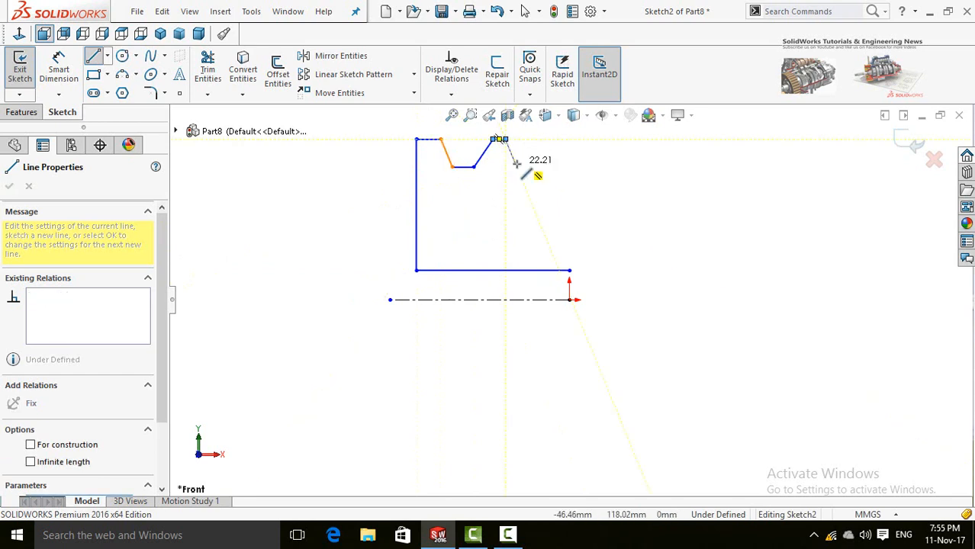
left_click(517, 167)
left_click(538, 166)
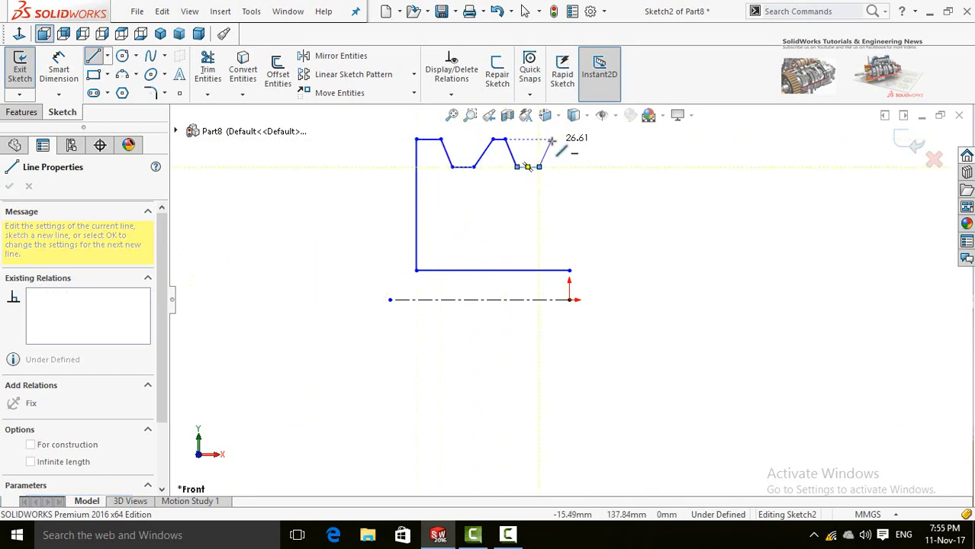
left_click(552, 140)
left_click(569, 139)
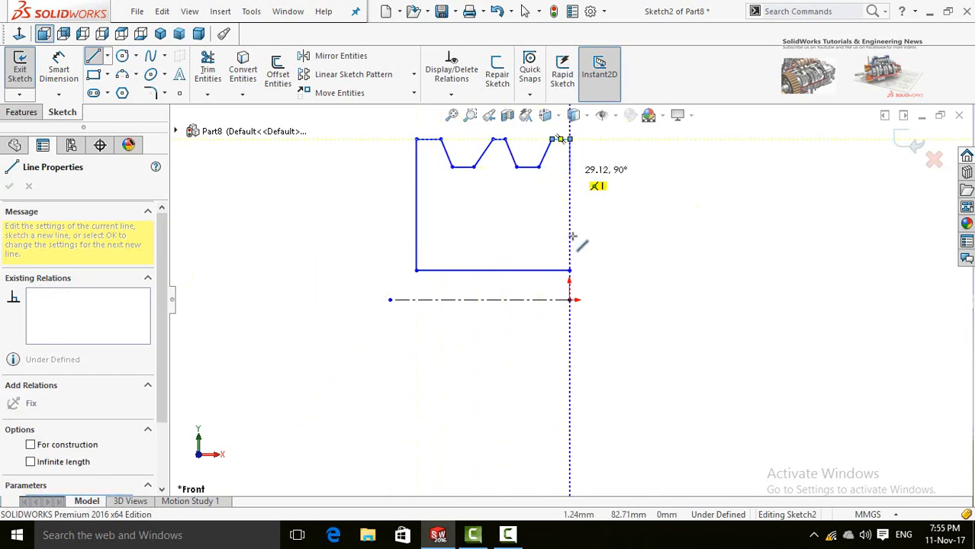
left_click(570, 271)
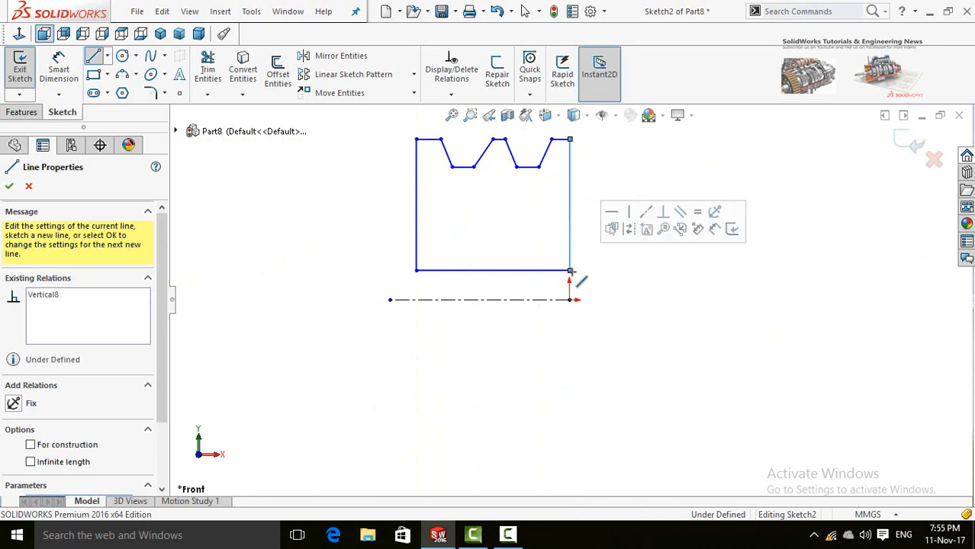
key("Escape")
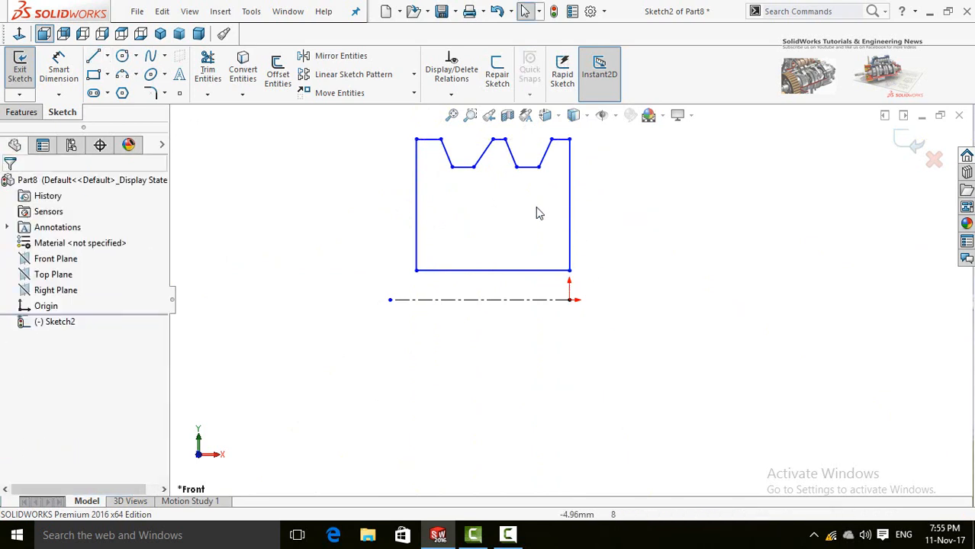
Add an equal relation between the horizontal floor lines of the two grooves
scroll(516, 213, "up", 1)
scroll(517, 212, "down", 5)
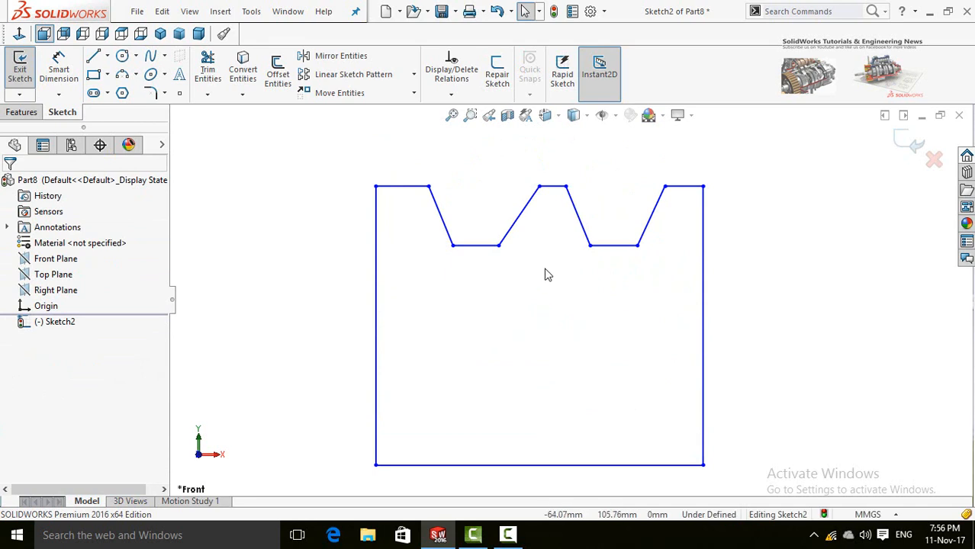
left_click(460, 253)
left_click(612, 246)
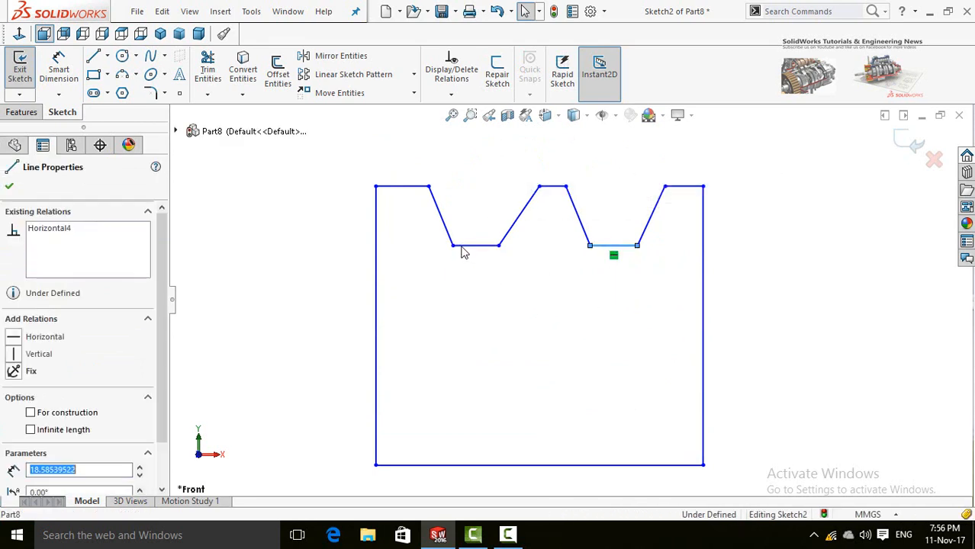
left_click(462, 247)
left_click(605, 264)
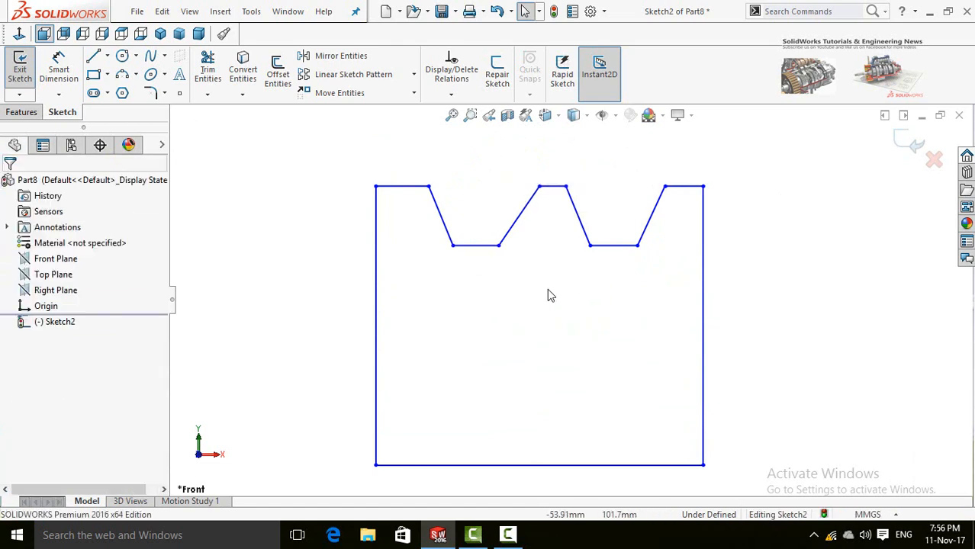
left_click(460, 251)
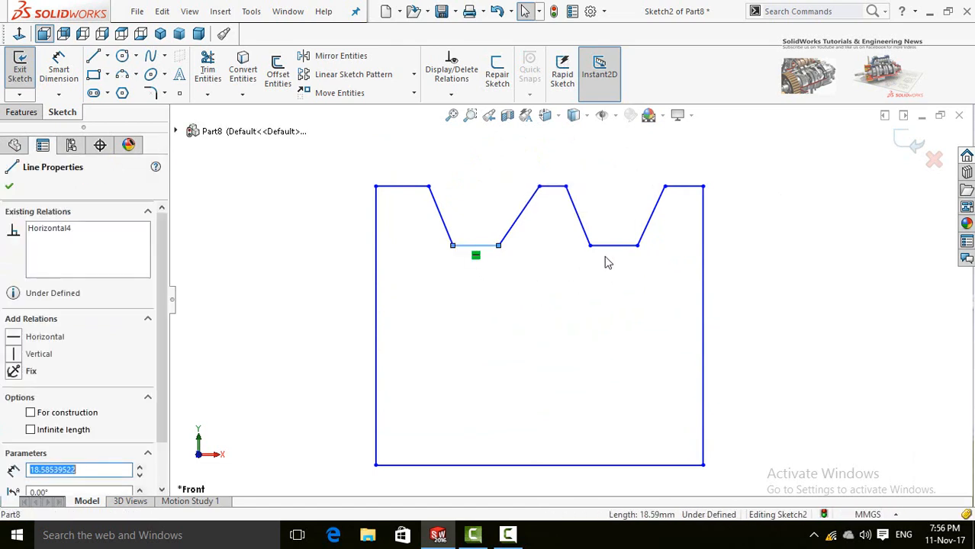
left_click(604, 247, "ctrl")
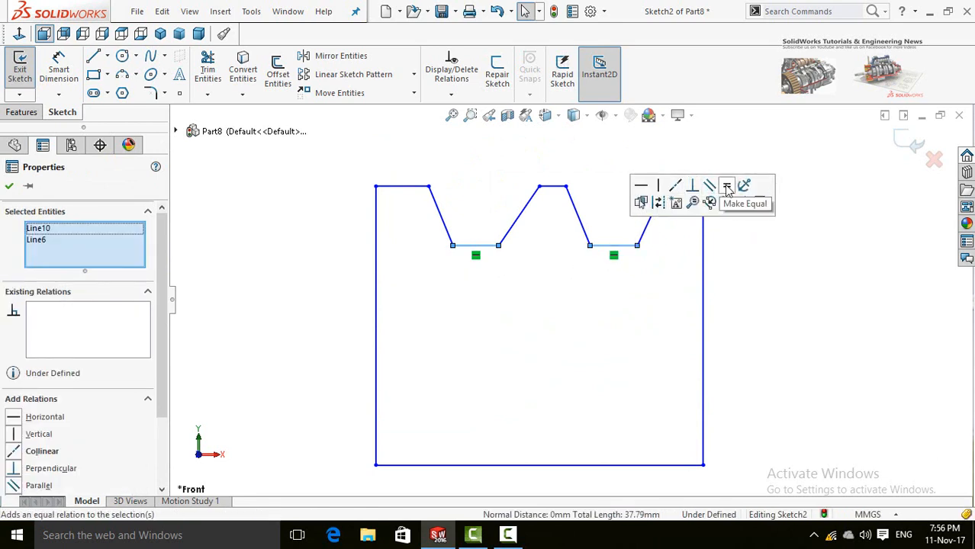
left_click(727, 188)
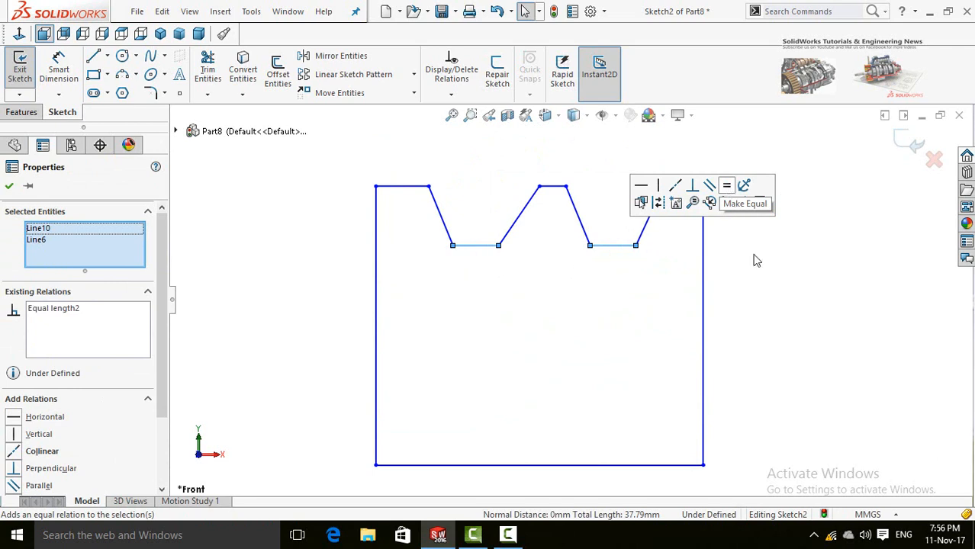
key("Escape")
Add an equal relation between the two outer top segments of the profile
left_click(683, 187)
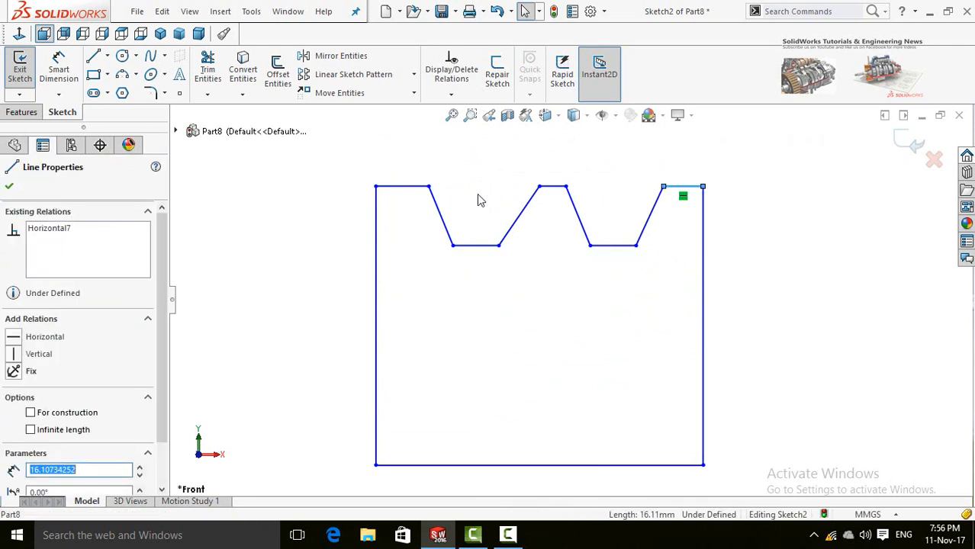
left_click(386, 188, "ctrl")
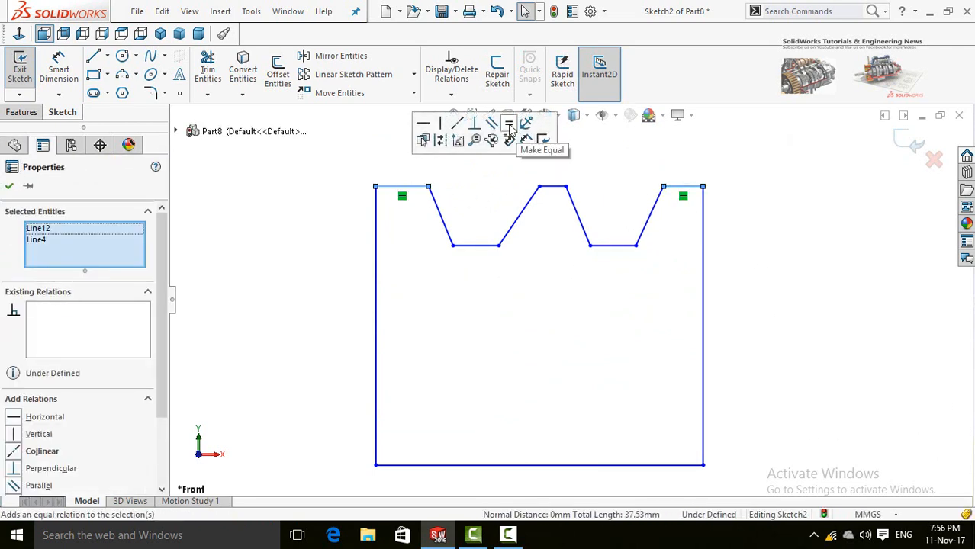
left_click(509, 132)
left_click(587, 294)
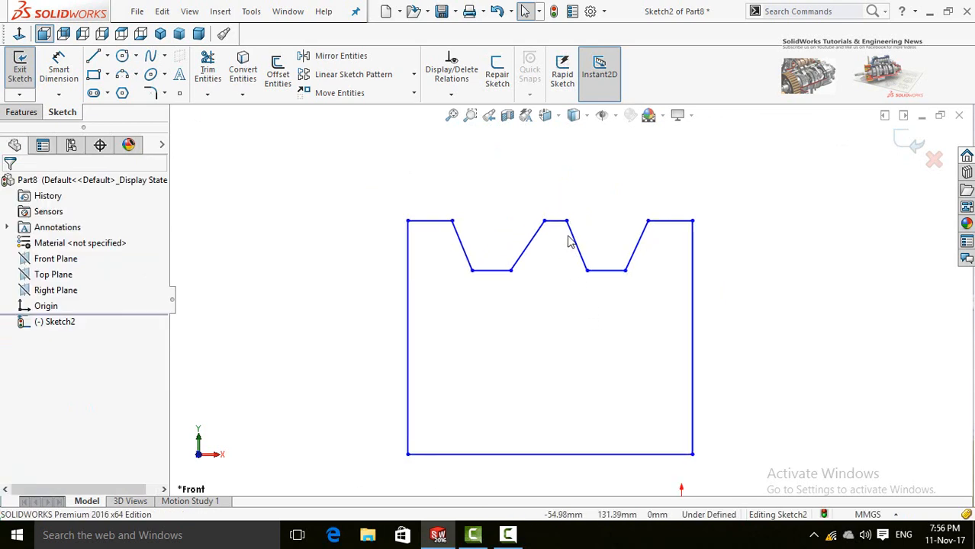
Draw a centerline from the middle top segment's midpoint to the bottom edge's midpoint and make it vertical
scroll(564, 239, "down", 2)
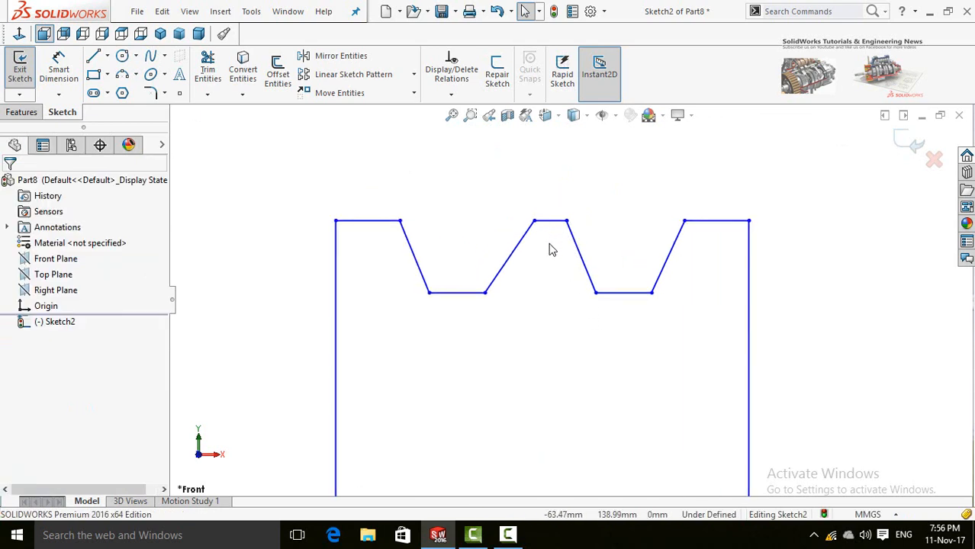
scroll(553, 290, "up", 3)
left_click(108, 57)
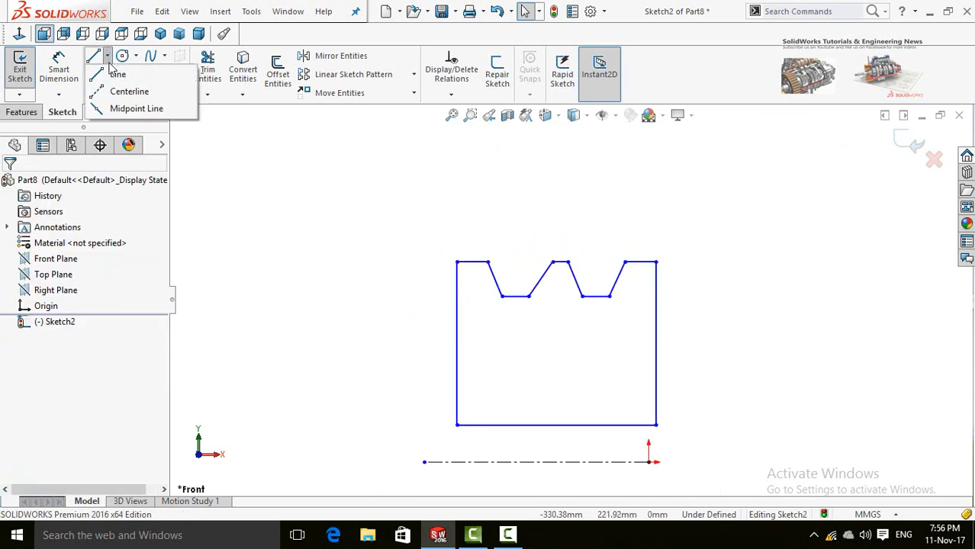
left_click(122, 91)
scroll(645, 320, "down", 1)
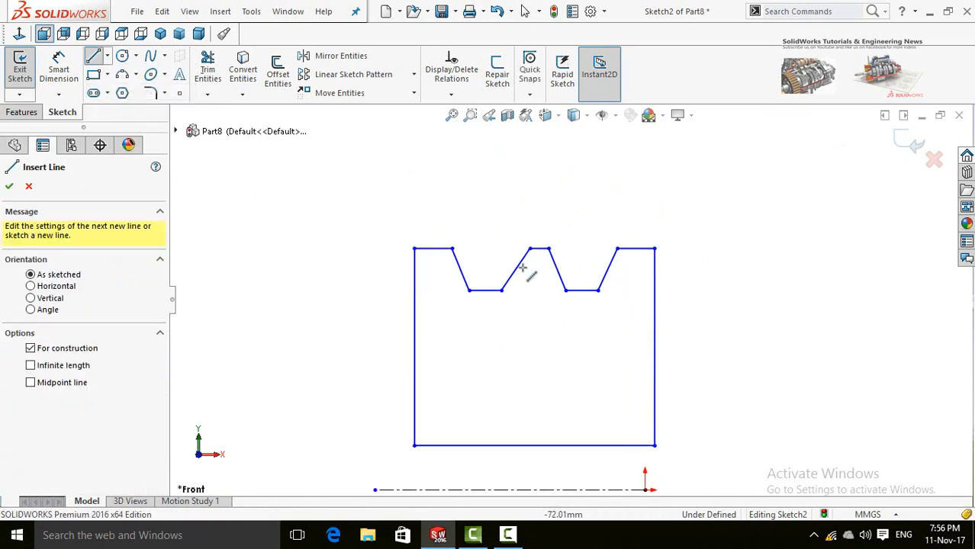
left_click(539, 248)
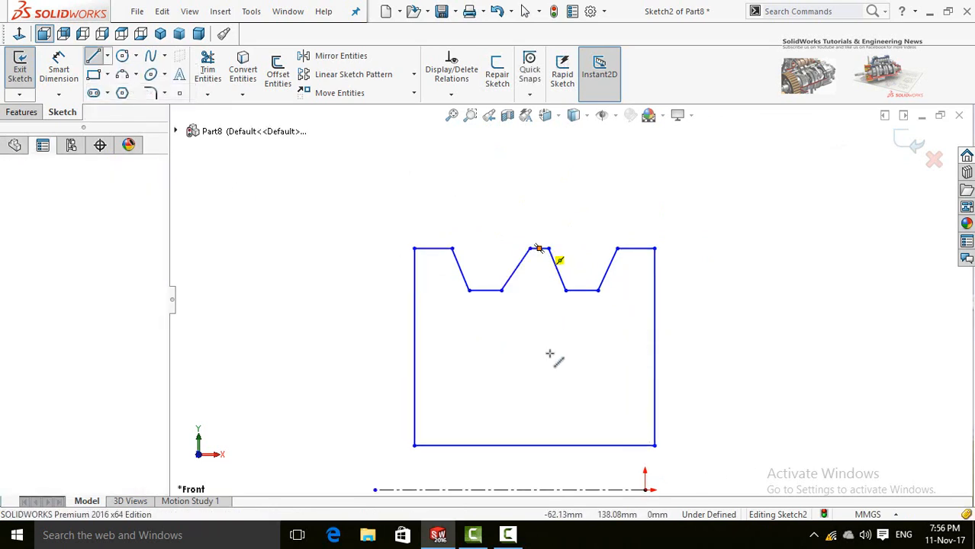
left_click(534, 445)
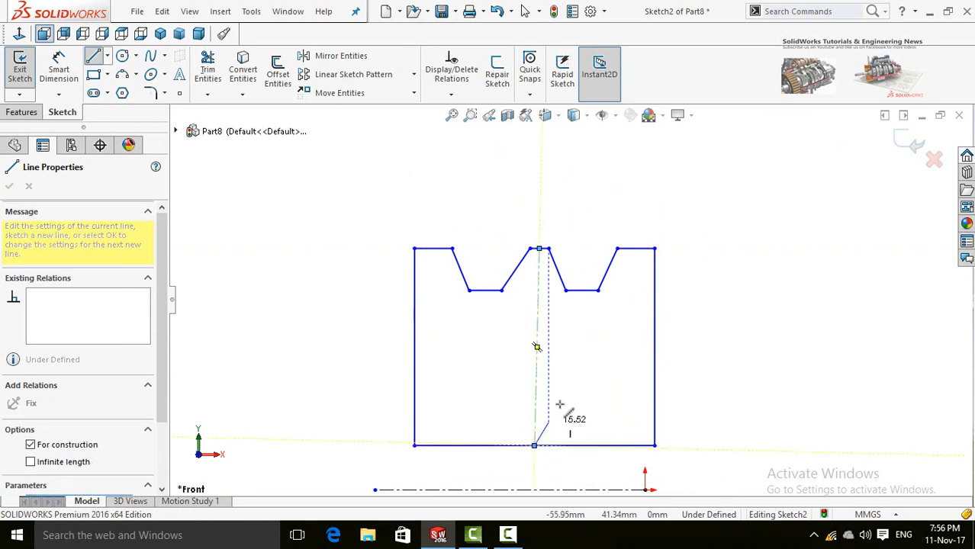
key("Escape")
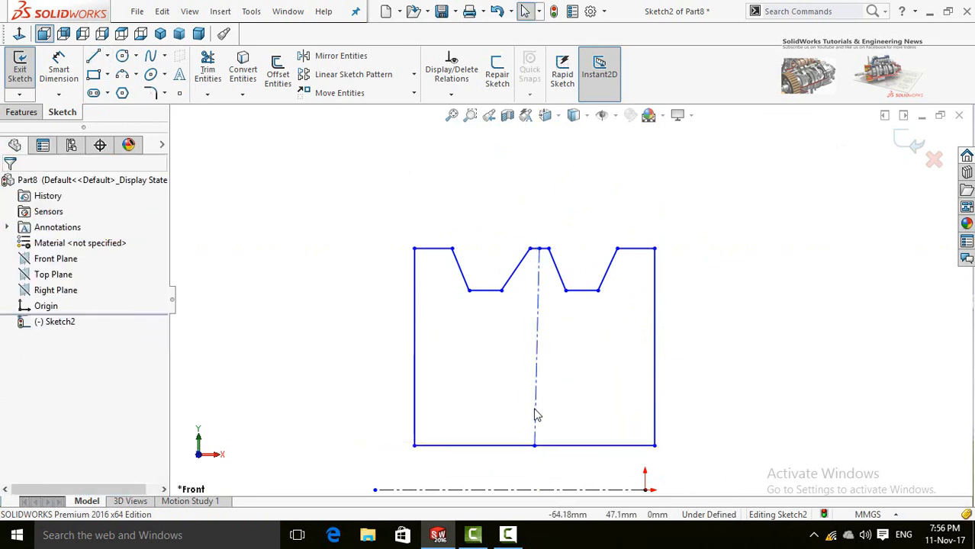
left_click(536, 415)
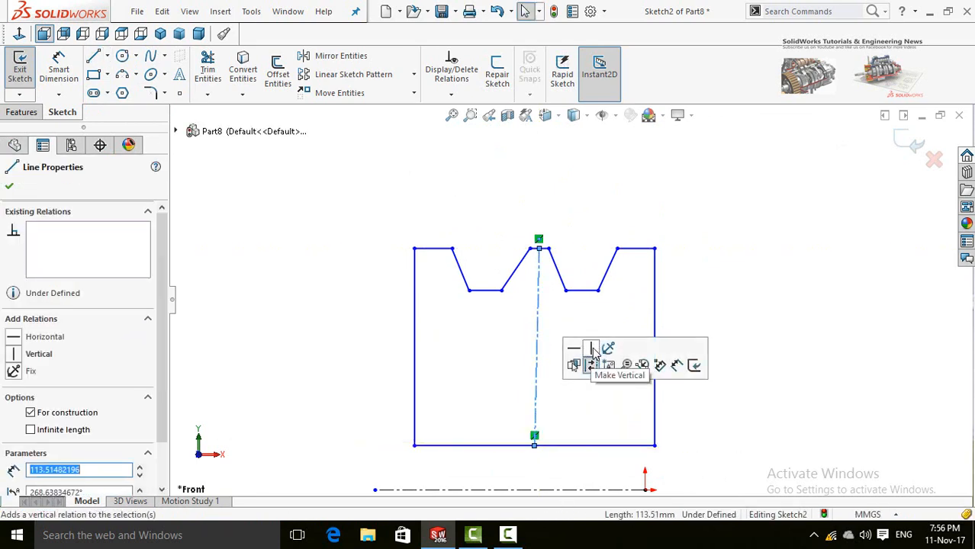
left_click(689, 302)
Add an equal relation between the four slanted side lines of the two grooves
scroll(499, 271, "down", 2)
left_click(447, 289)
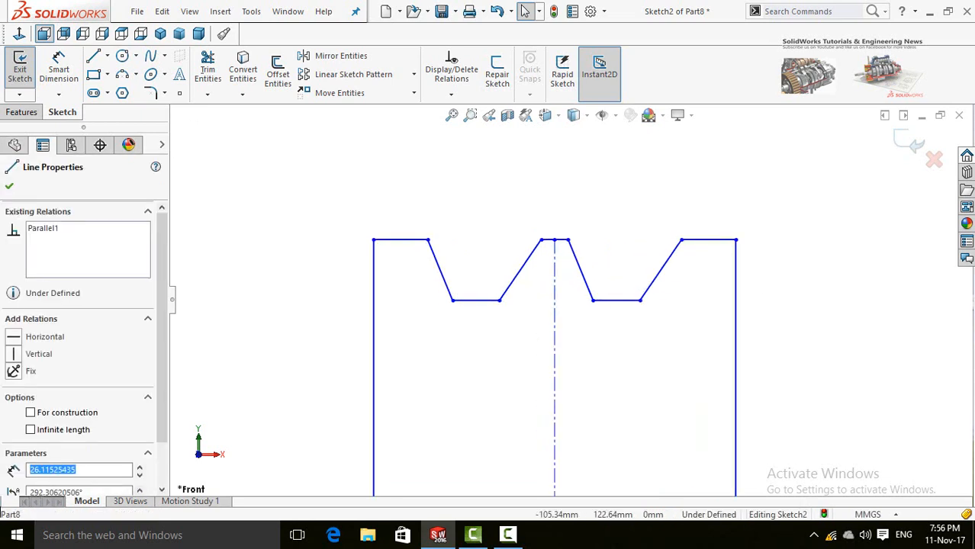
left_click(589, 293, "ctrl")
left_click(650, 296, "ctrl")
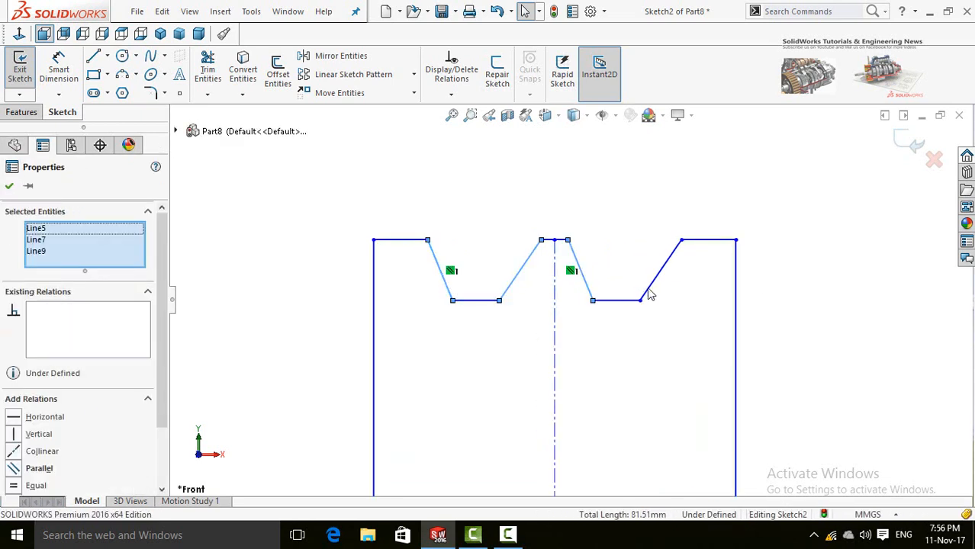
left_click(647, 289, "ctrl")
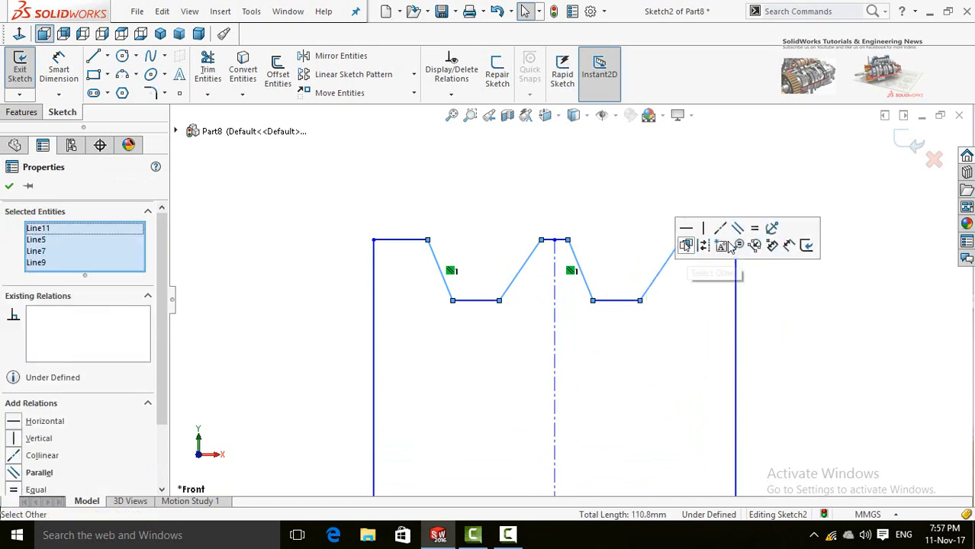
left_click(755, 238)
left_click(815, 345)
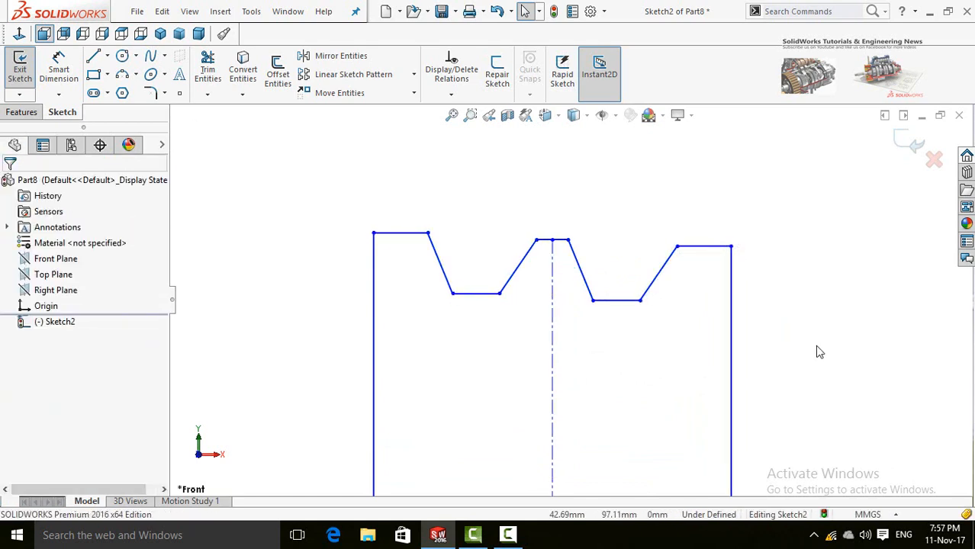
Add a horizontal relation between the inner endpoints of the outer top segments and the adjacent endpoint of the middle top segment
scroll(544, 333, "up", 3)
scroll(490, 279, "down", 3)
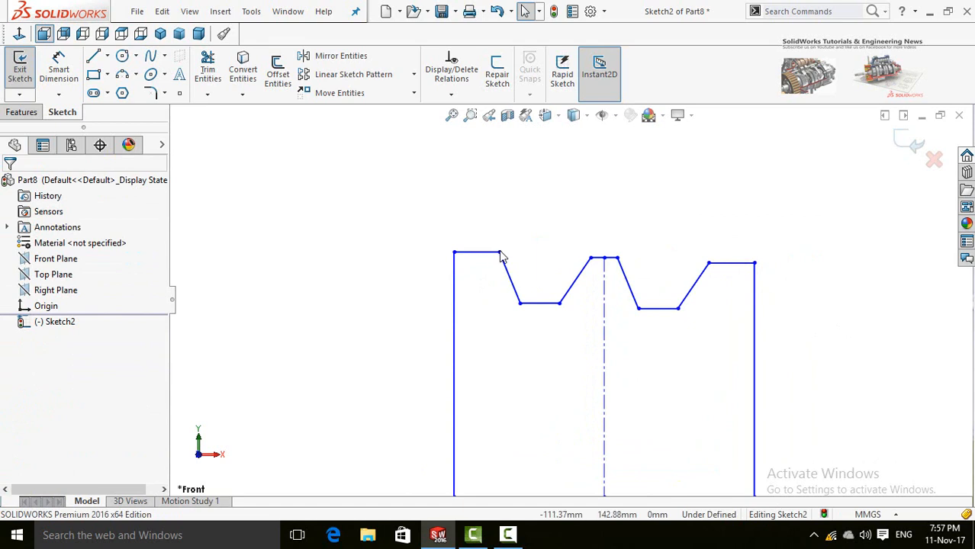
left_click(499, 253)
left_click(590, 259, "ctrl")
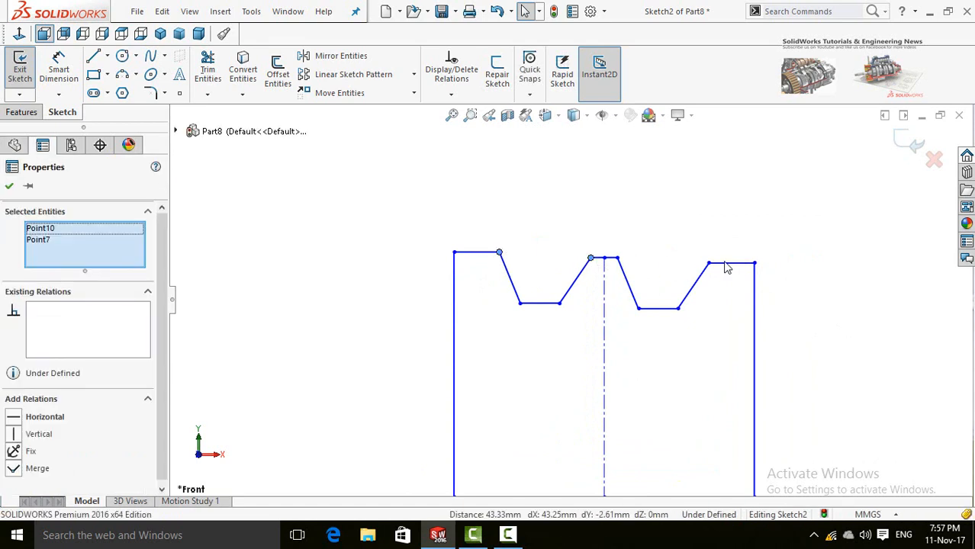
left_click(709, 263, "ctrl")
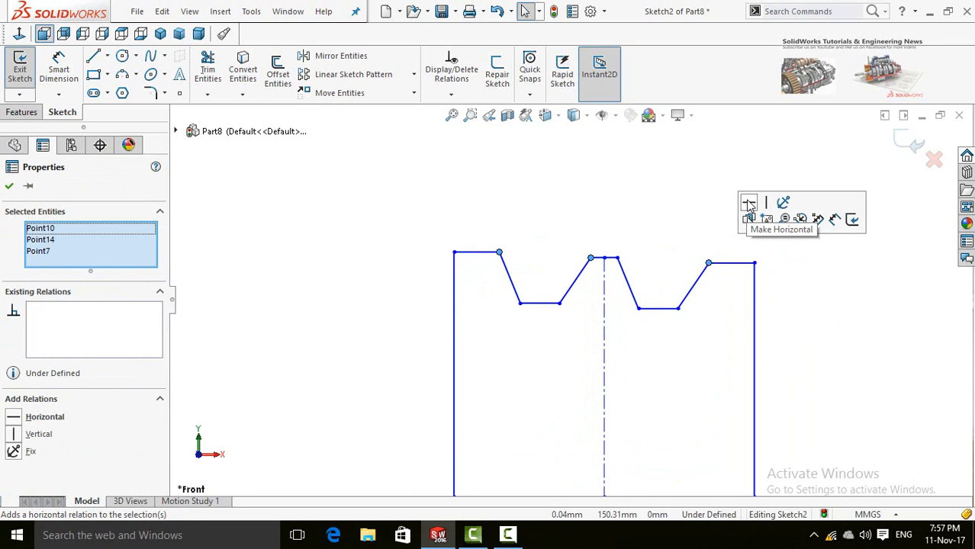
left_click(749, 203)
left_click(830, 357)
Dimension the outer top segment nearest the origin side and set its length to 10 mm
scroll(605, 333, "up", 2)
scroll(606, 315, "down", 1)
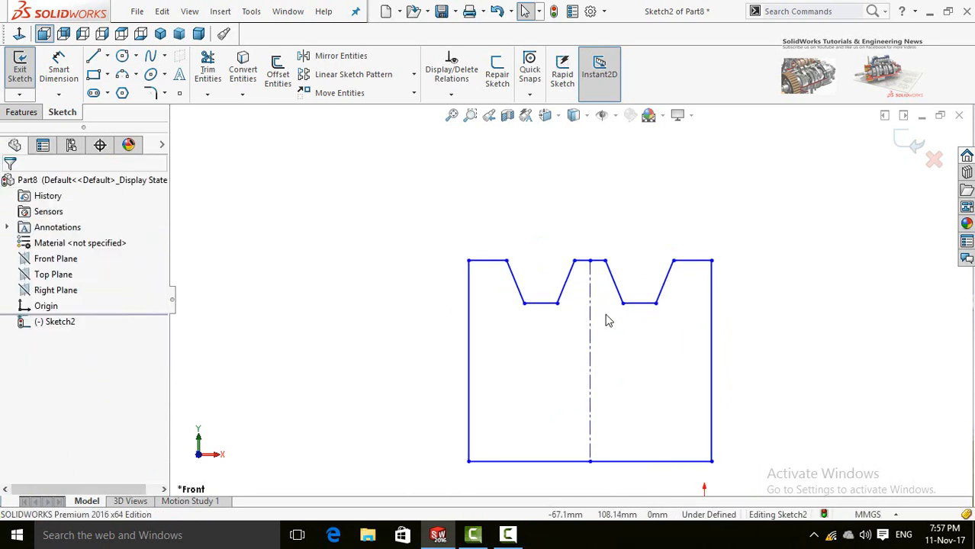
scroll(607, 320, "up", 2)
scroll(592, 321, "down", 2)
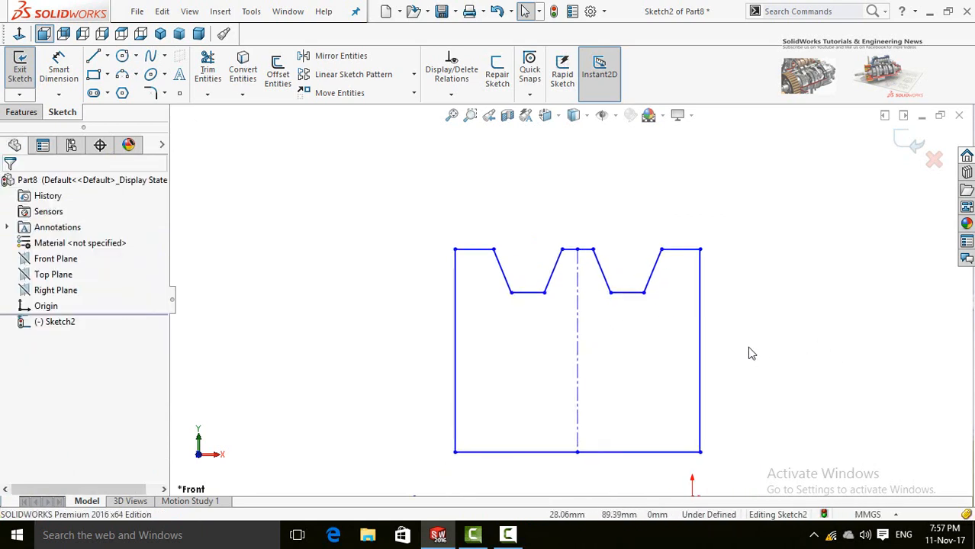
right_click_drag(755, 305, 675, 250)
scroll(679, 256, "down", 2)
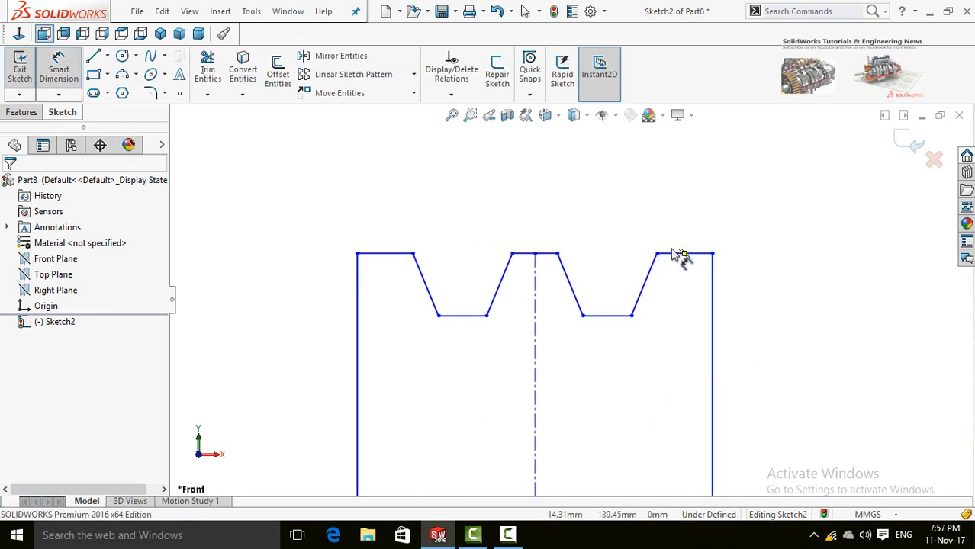
left_click(675, 254)
left_click(833, 225)
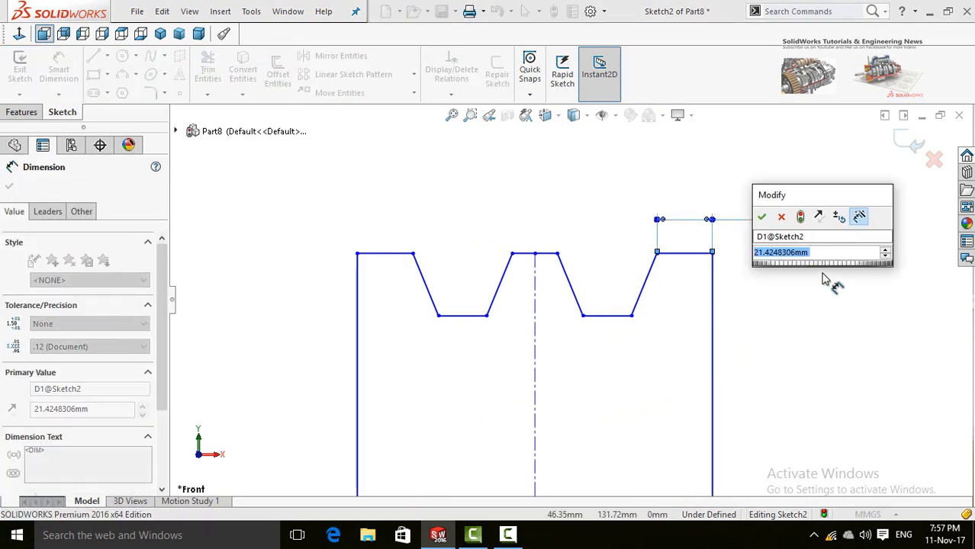
type("10")
key("Return")
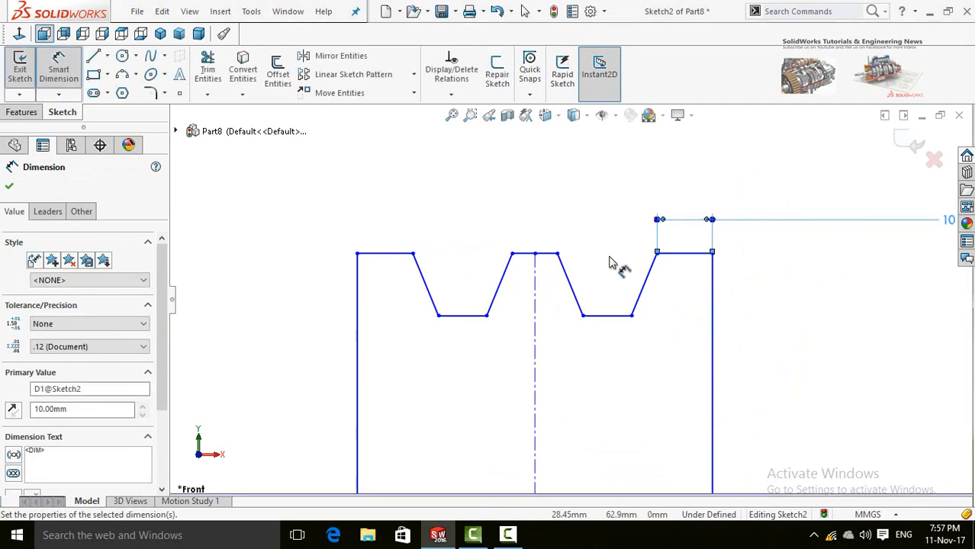
Dimension the middle top segment and the floor of the groove farther from the origin, setting each to 5 mm
left_click(544, 253)
left_click(538, 178)
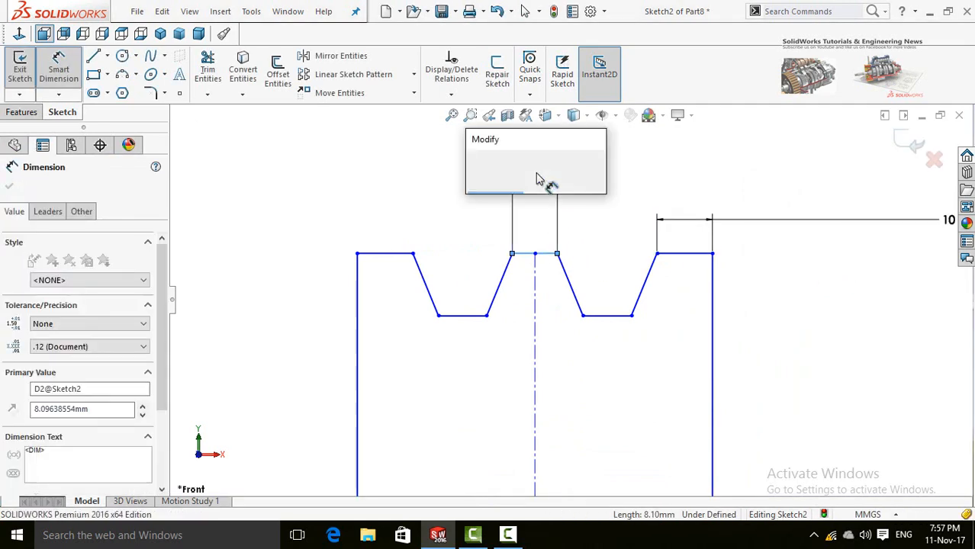
type("5")
left_click(476, 168)
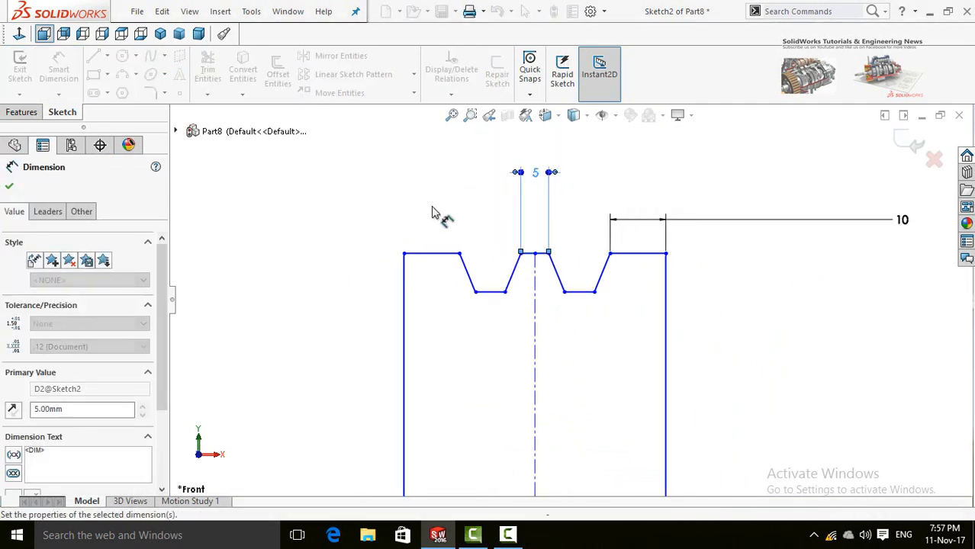
left_click(490, 292)
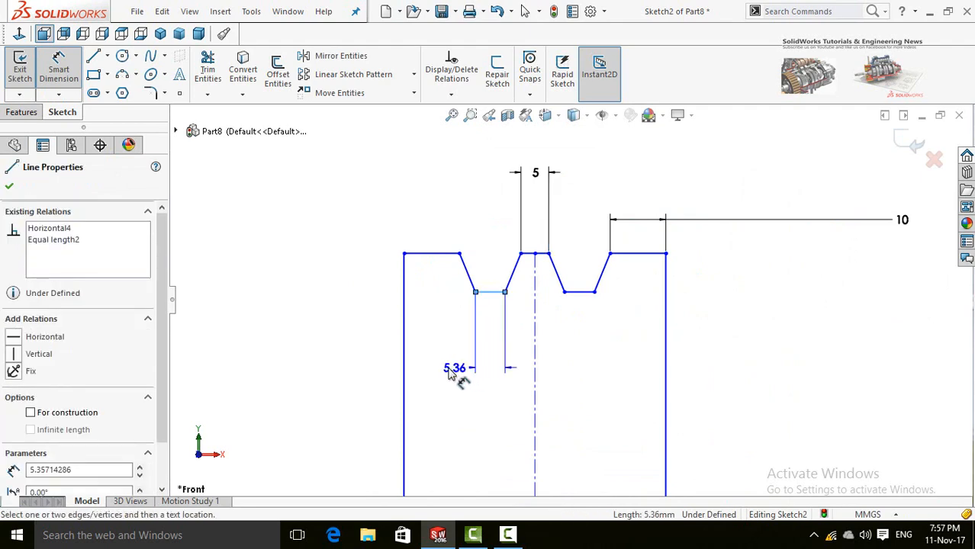
left_click(451, 372)
type("5")
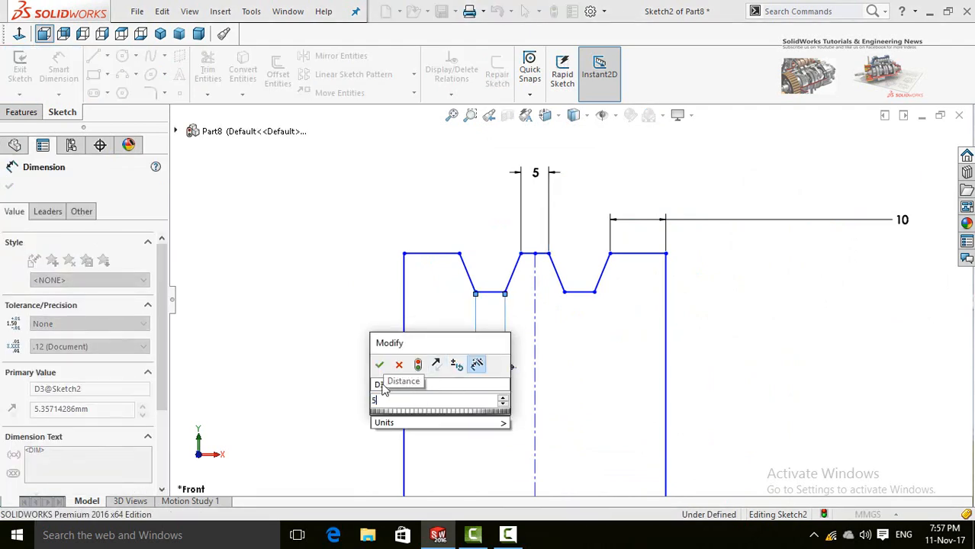
key("Return")
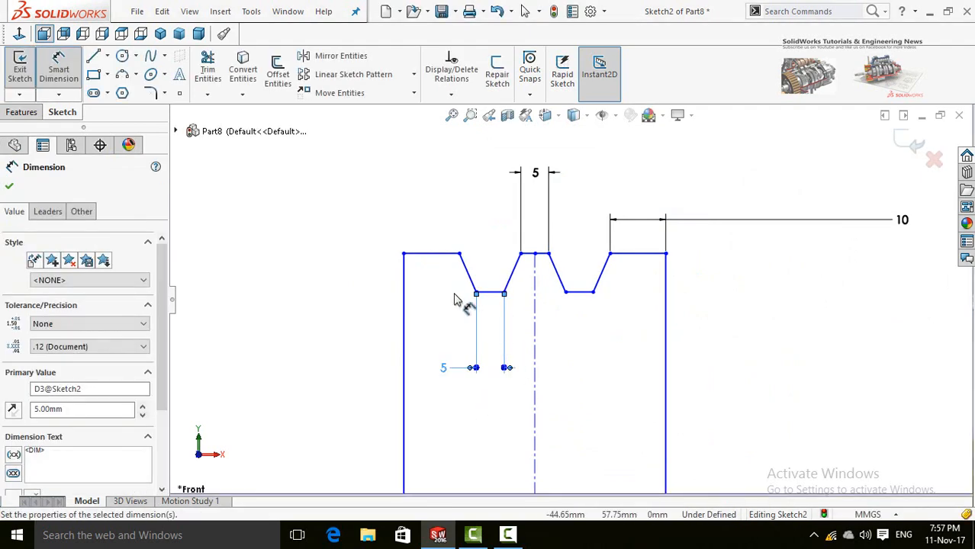
Add a doubled diameter dimension of 150 mm between the profile's outer top segment and the horizontal centerline
scroll(455, 296, "up", 2)
scroll(505, 288, "down", 3)
scroll(557, 300, "up", 6)
scroll(631, 414, "down", 4)
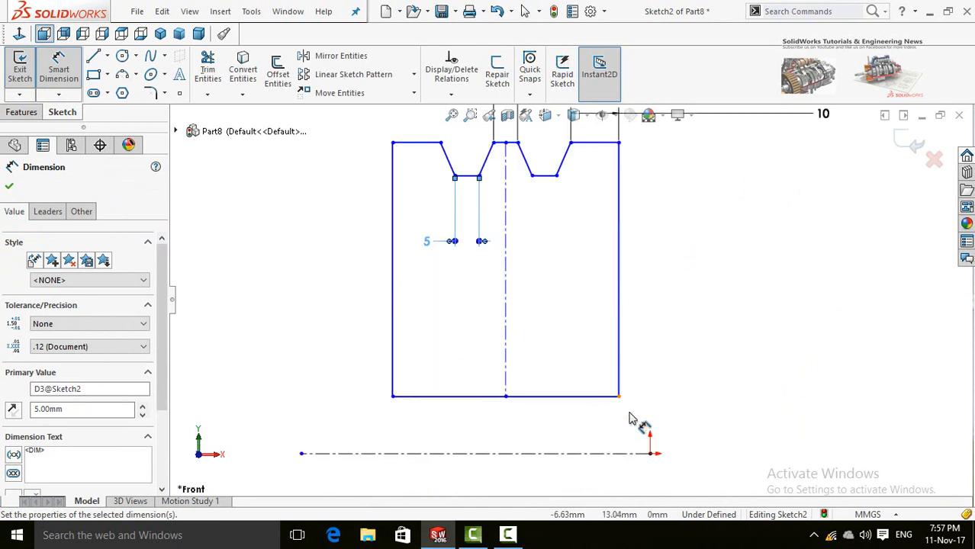
scroll(630, 419, "up", 3)
scroll(573, 250, "down", 3)
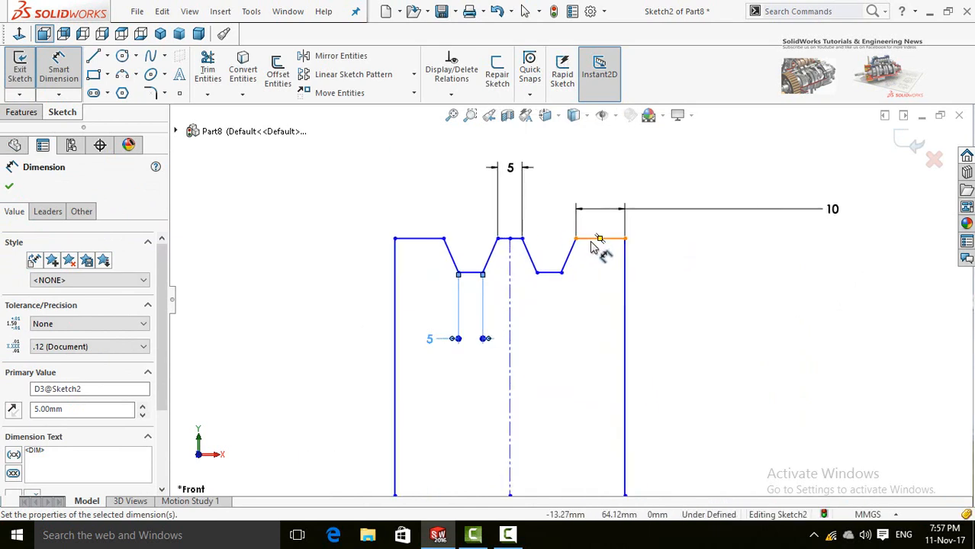
left_click(594, 240)
scroll(678, 390, "up", 3)
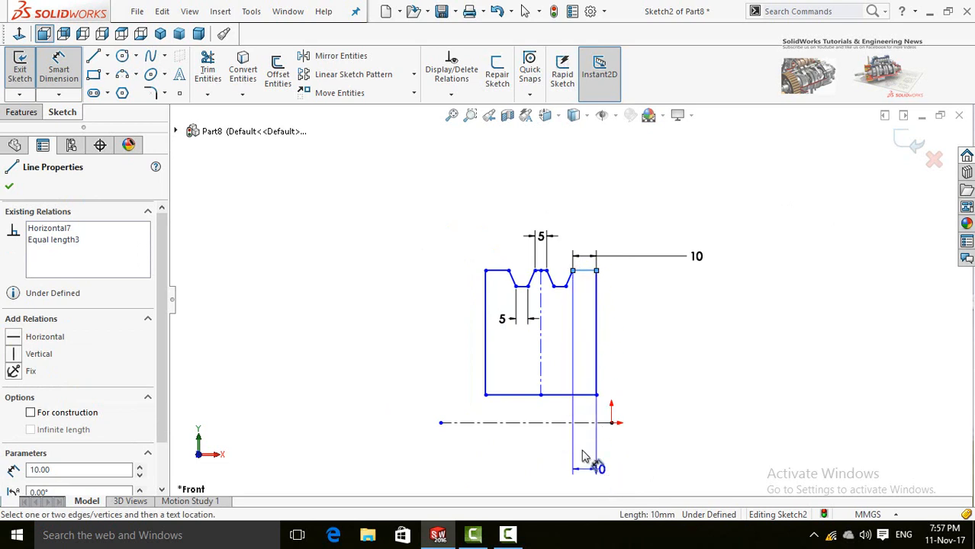
scroll(584, 438, "down", 2)
left_click(586, 378)
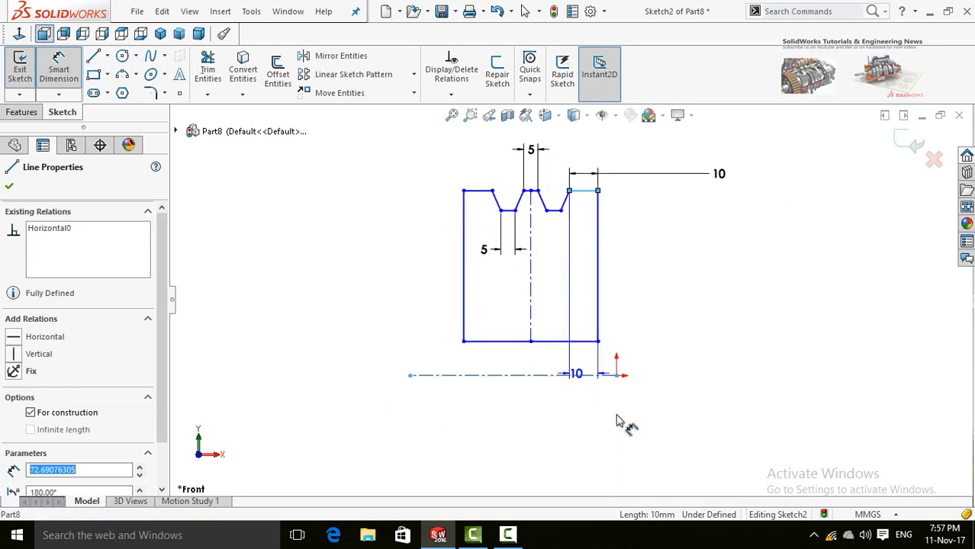
left_click(672, 444)
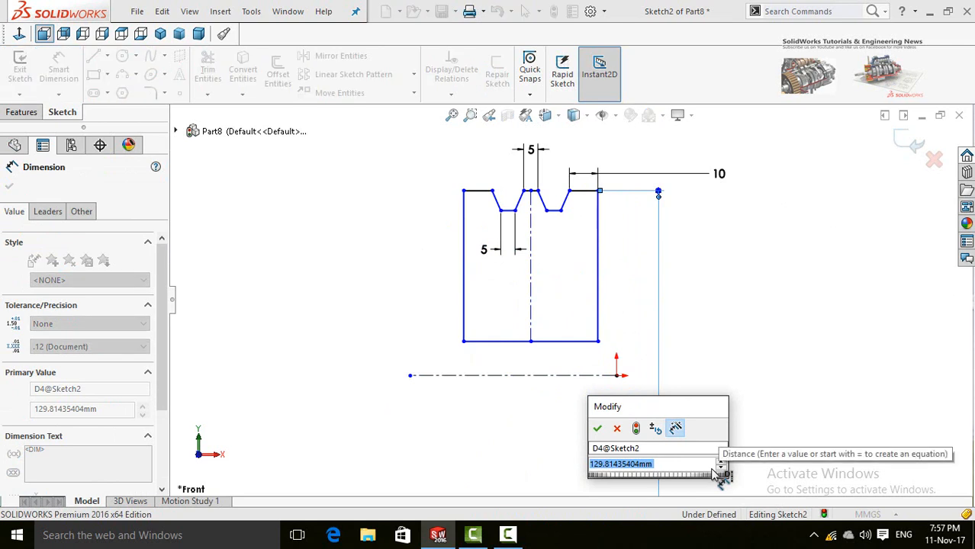
type("150")
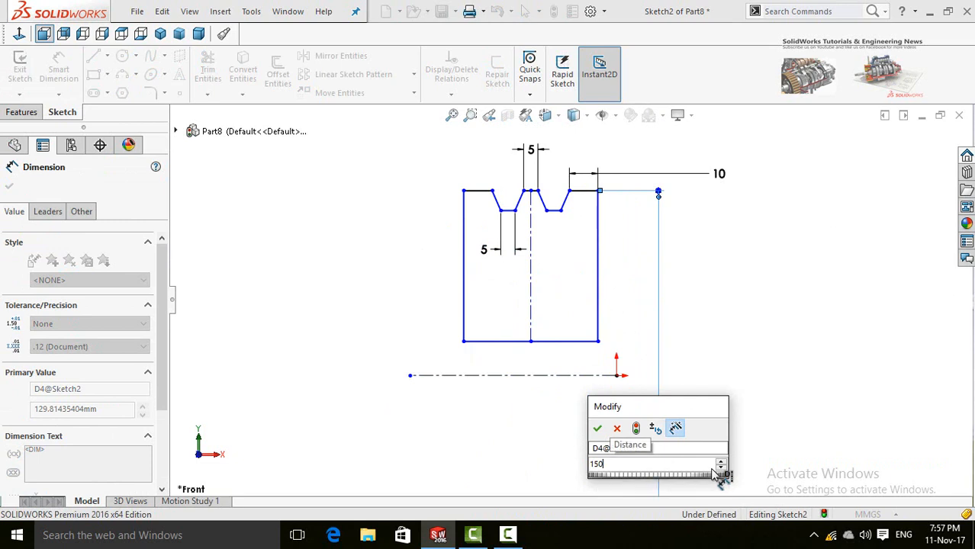
key("Return")
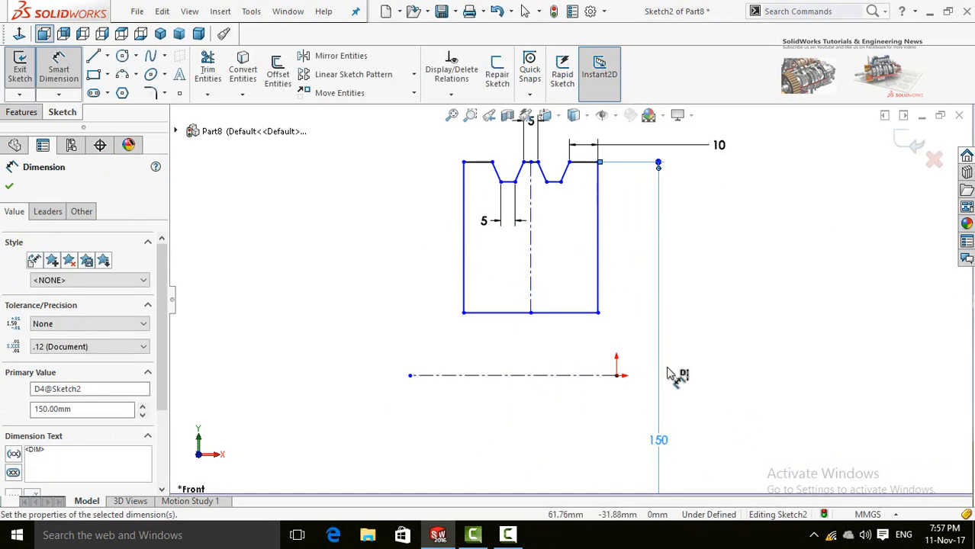
Add a doubled diameter dimension of 20 mm between the profile's bottom edge and the horizontal centerline
left_click(571, 313)
left_click(369, 402)
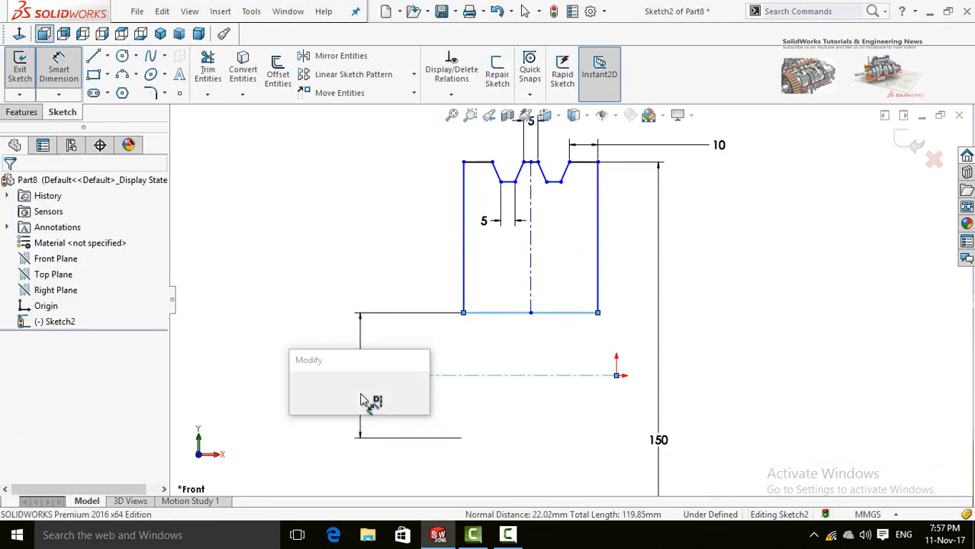
type("20")
key("Return")
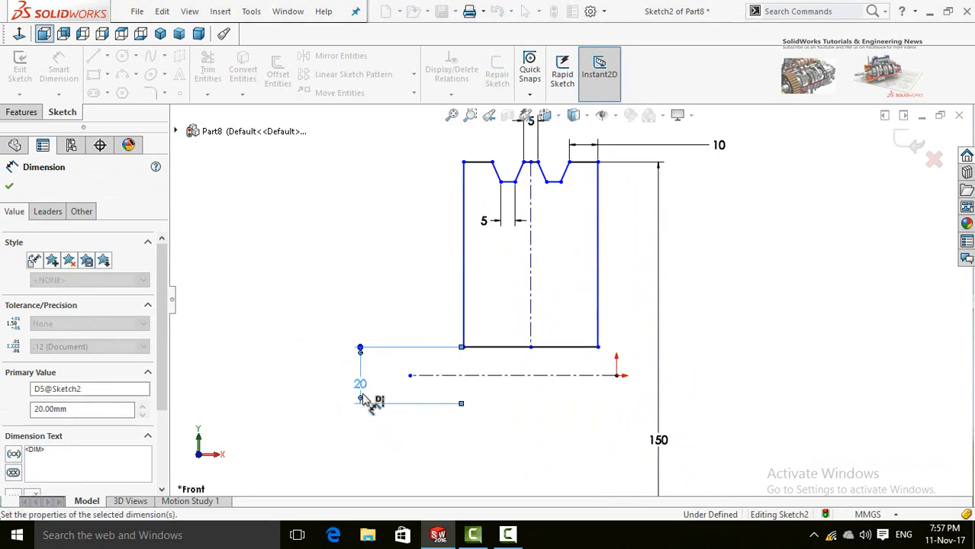
scroll(548, 283, "down", 2)
scroll(539, 285, "up", 3)
scroll(540, 284, "down", 2)
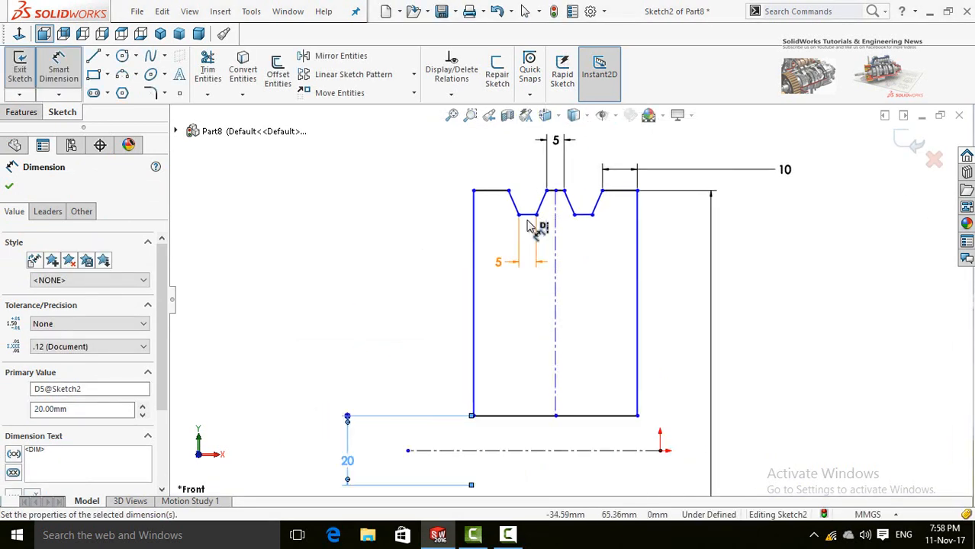
key("Escape")
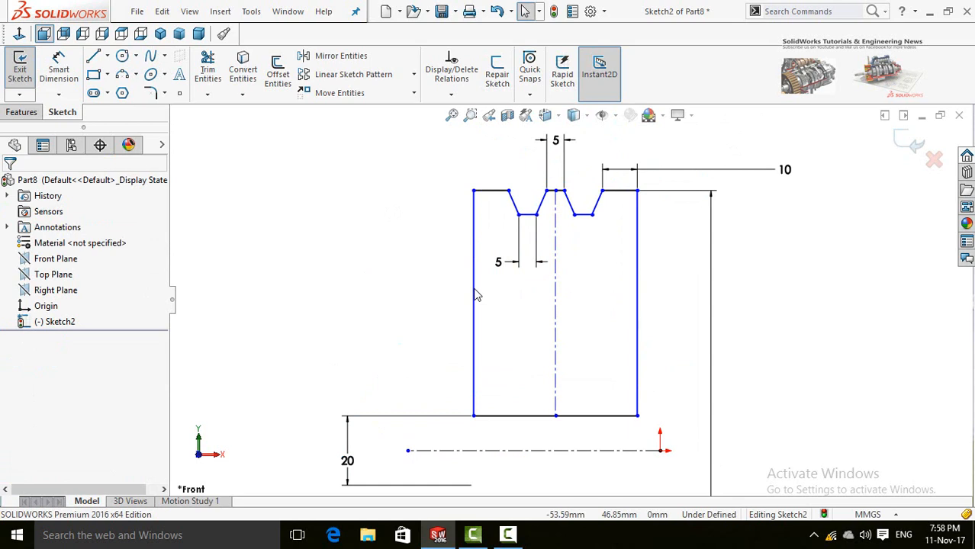
Revolve the grooved profile 360 degrees about the horizontal centerline
scroll(480, 296, "up", 2)
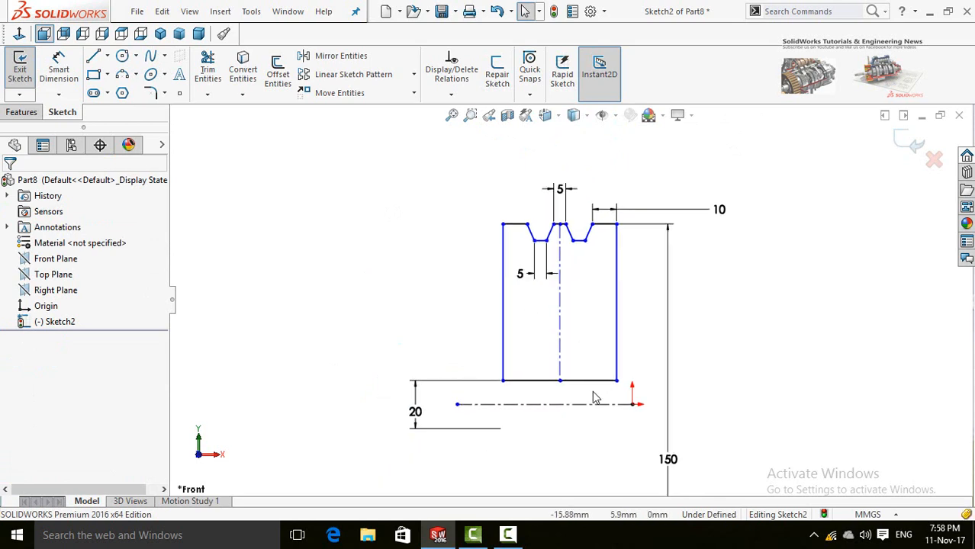
scroll(592, 399, "down", 3)
scroll(591, 402, "up", 2)
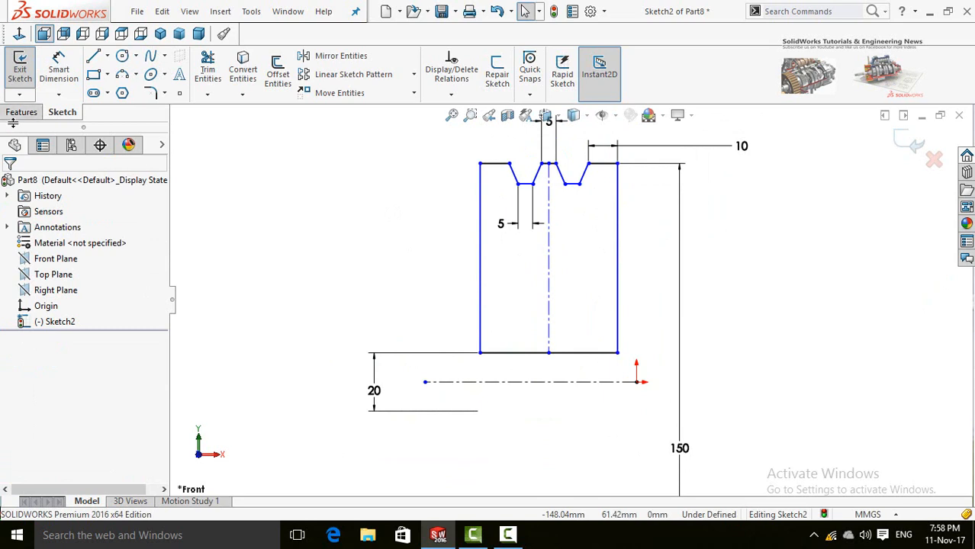
left_click(17, 114)
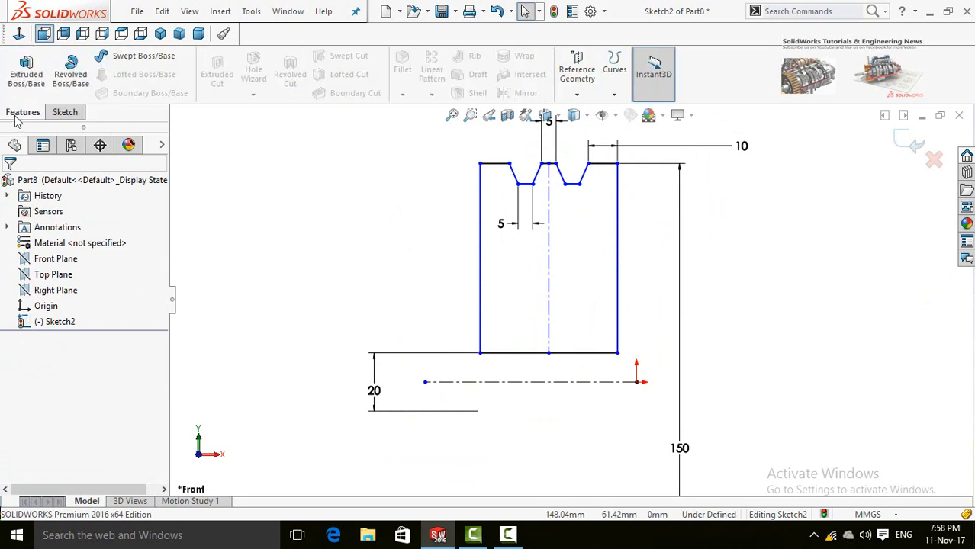
left_click(61, 80)
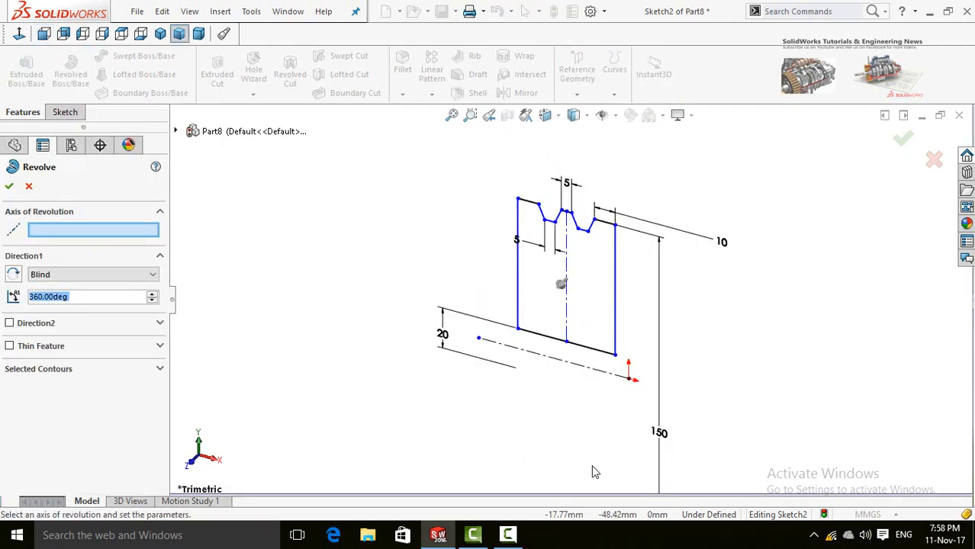
scroll(476, 351, "down", 1)
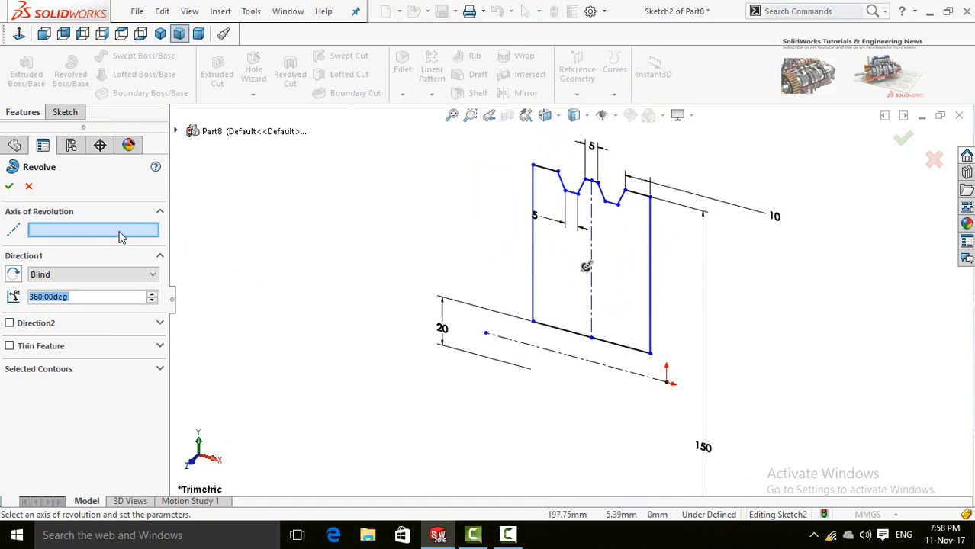
left_click(615, 373)
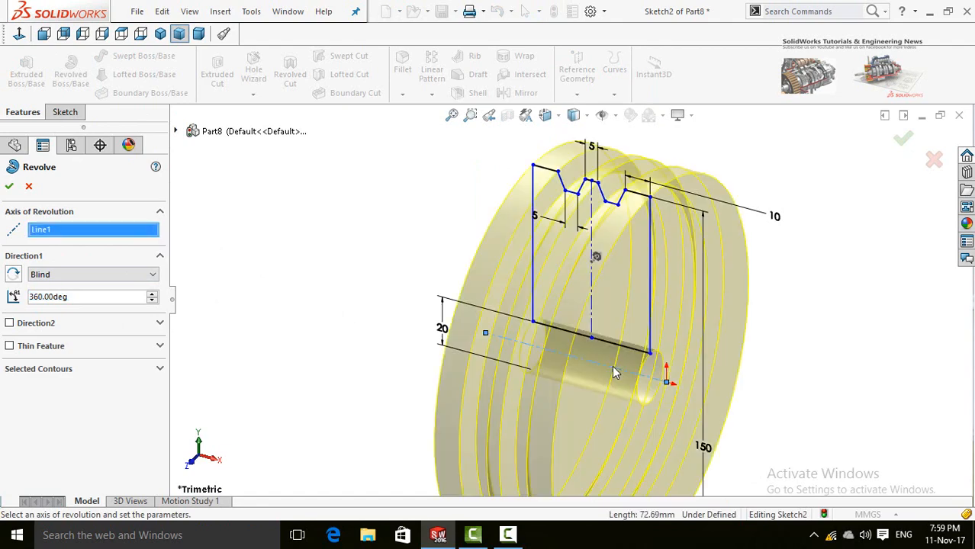
scroll(320, 343, "up", 1)
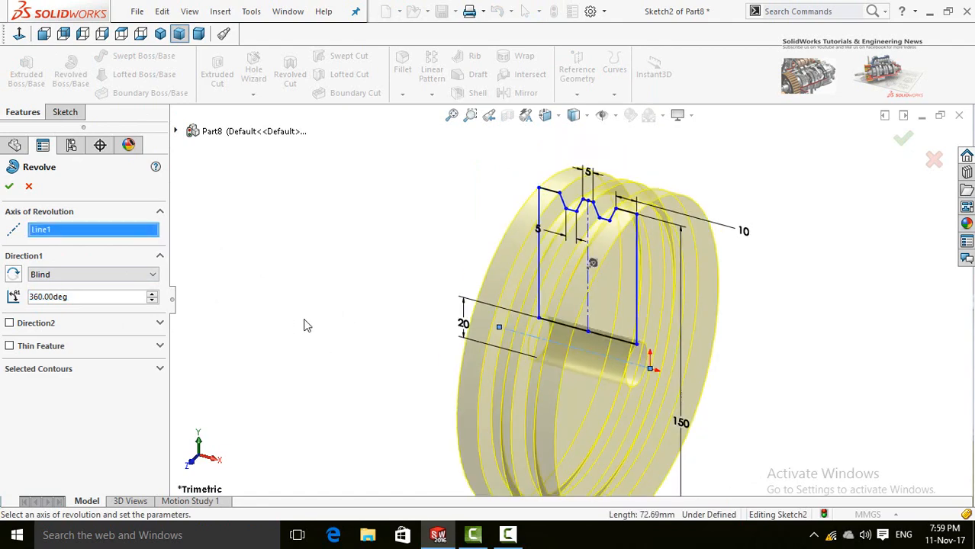
left_click(11, 187)
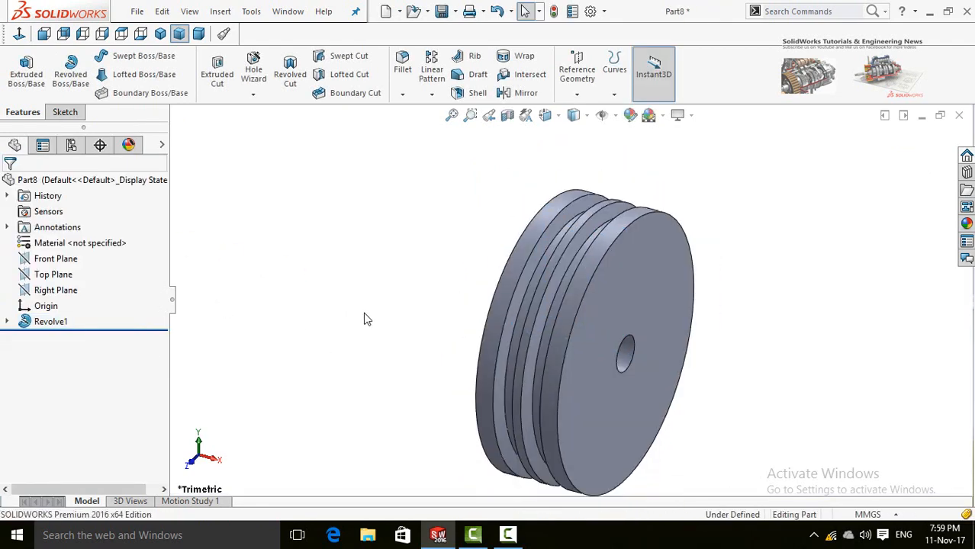
Start a sketch on the pulley's flat circular end face away from the origin and view it face-on
middle_click_drag(431, 309, 493, 368)
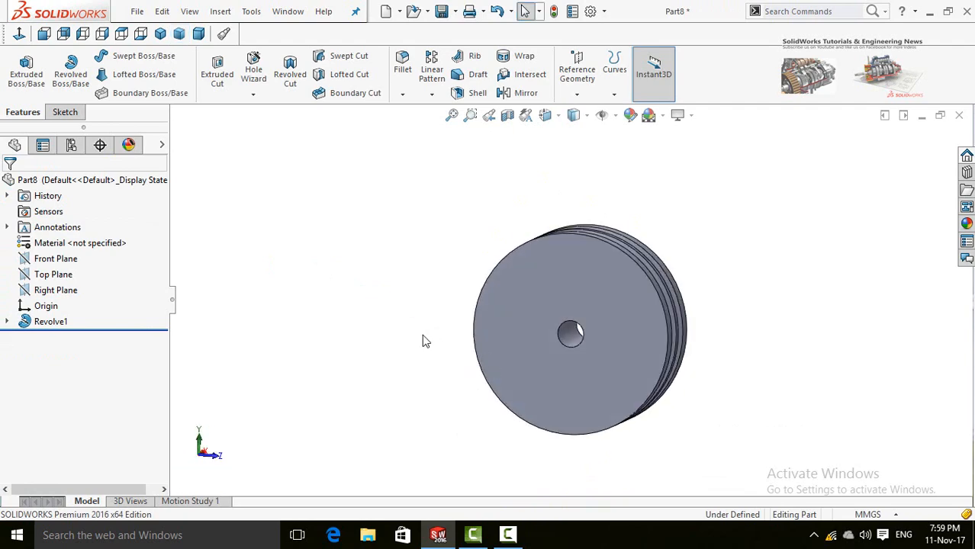
middle_click_drag(425, 341, 553, 271)
left_click(542, 268)
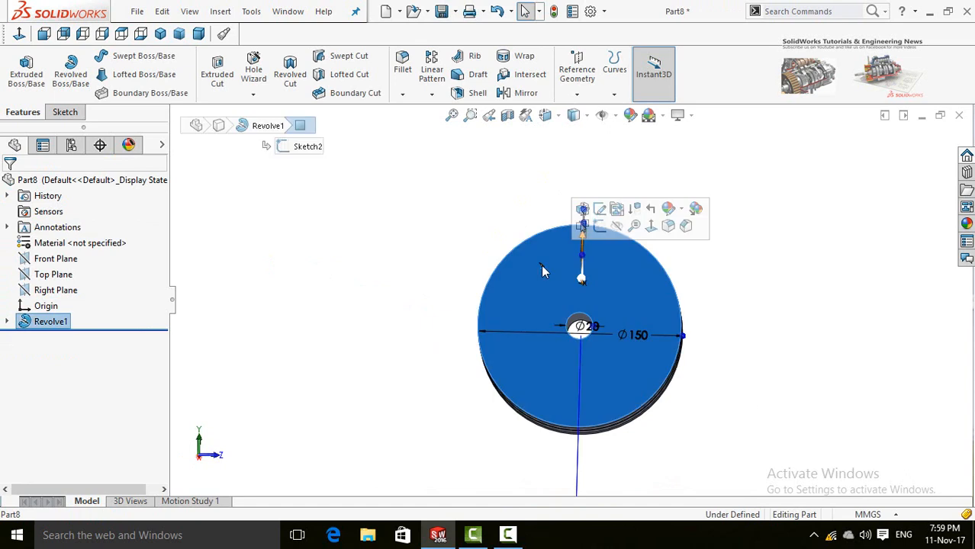
left_click(599, 227)
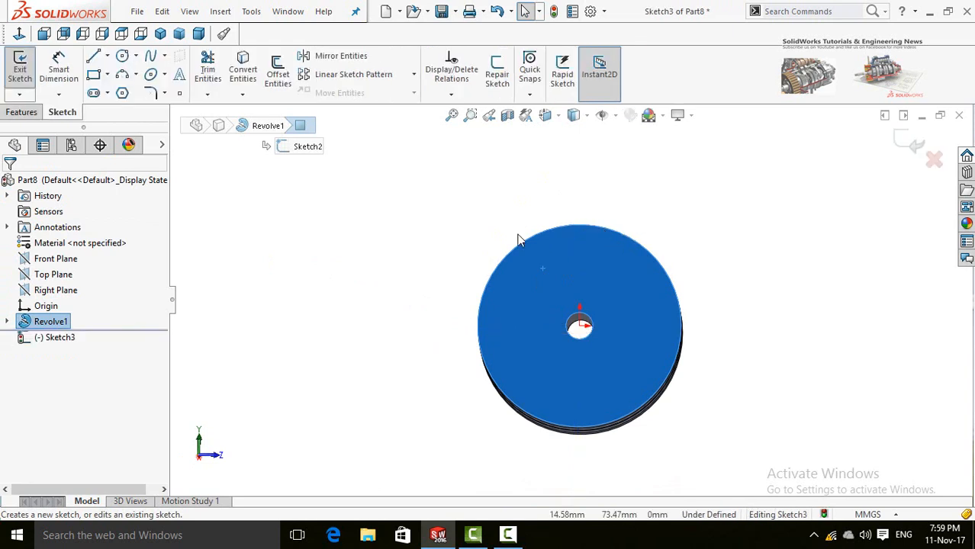
left_click(20, 34)
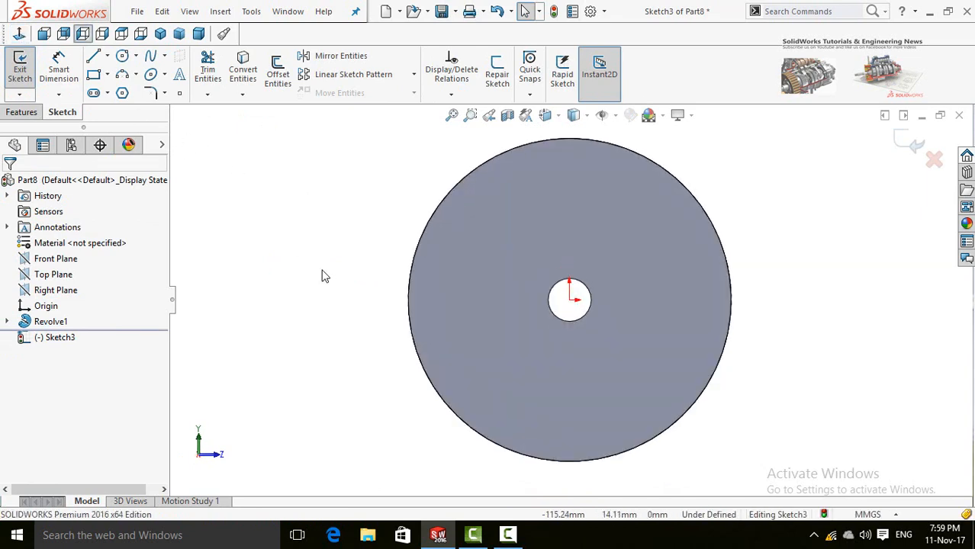
scroll(325, 276, "up", 1)
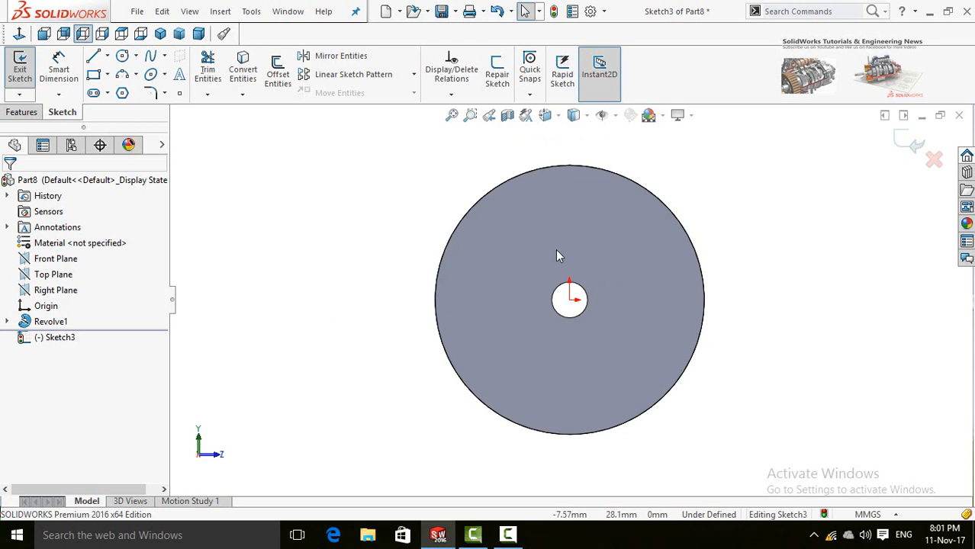
Sketch a centerpoint arc slot around the origin, counterclockwise from directly above it, about 48 mm in radius, 62 degrees long and 14.5 mm wide
left_click(107, 94)
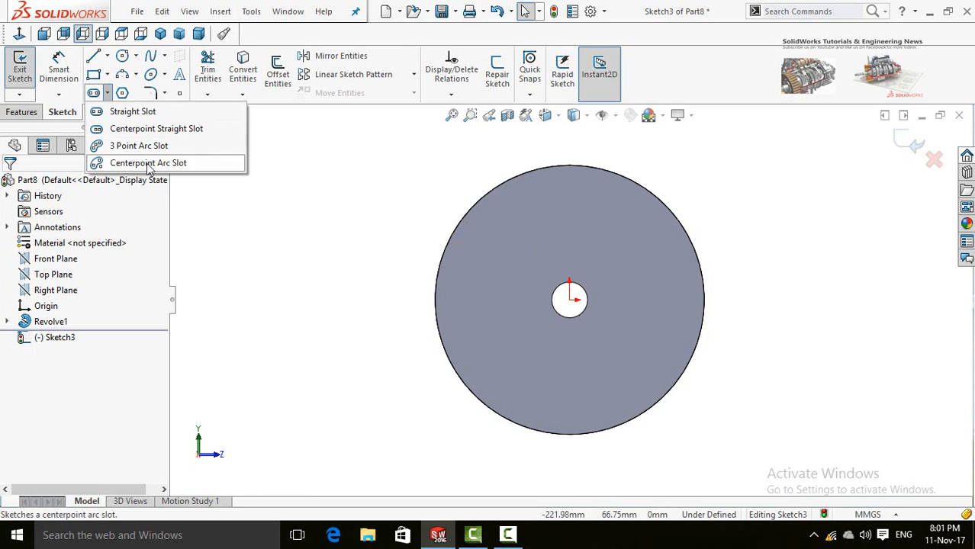
left_click(134, 164)
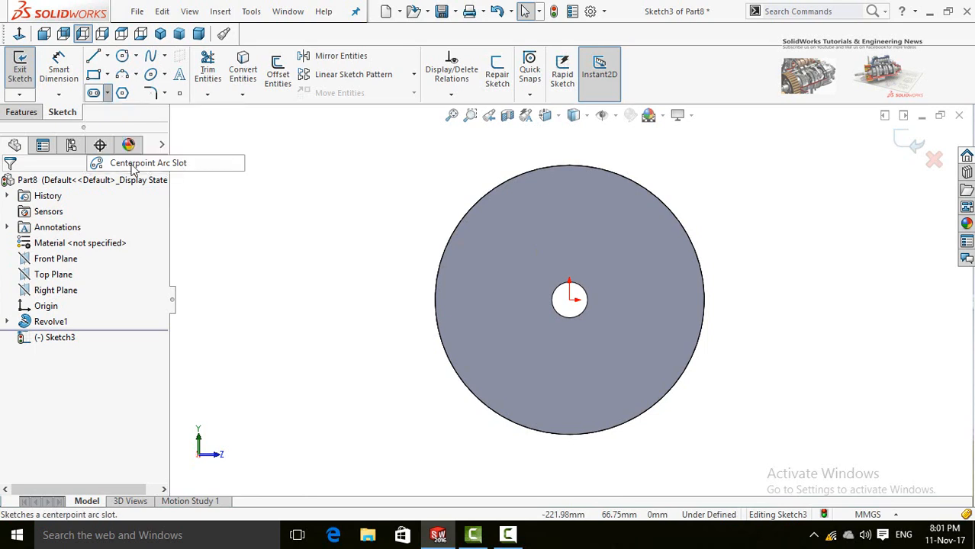
left_click(570, 300)
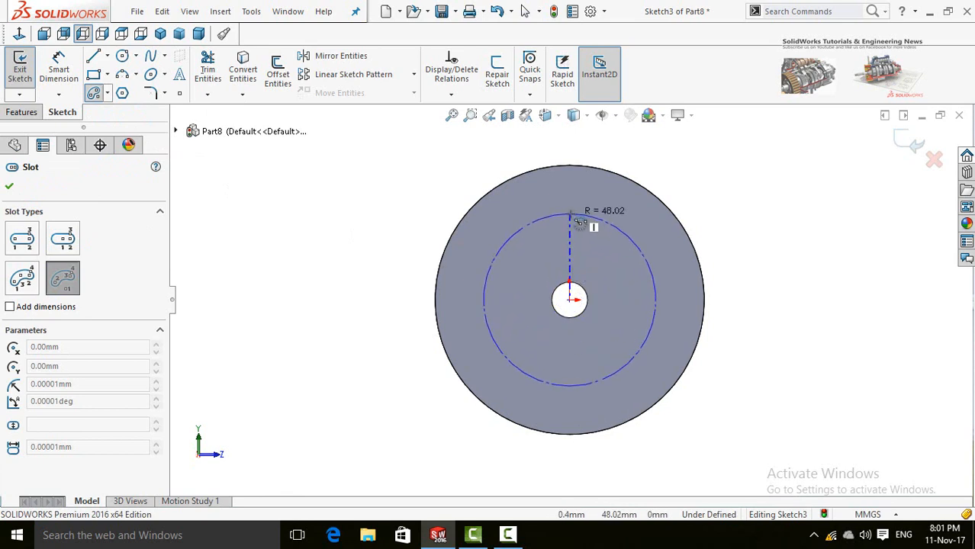
left_click(572, 216)
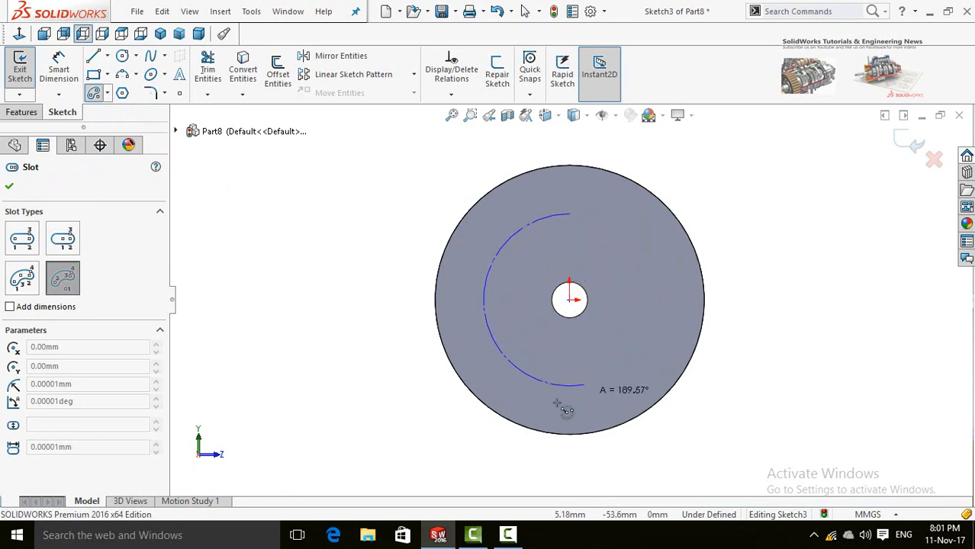
left_click(495, 260)
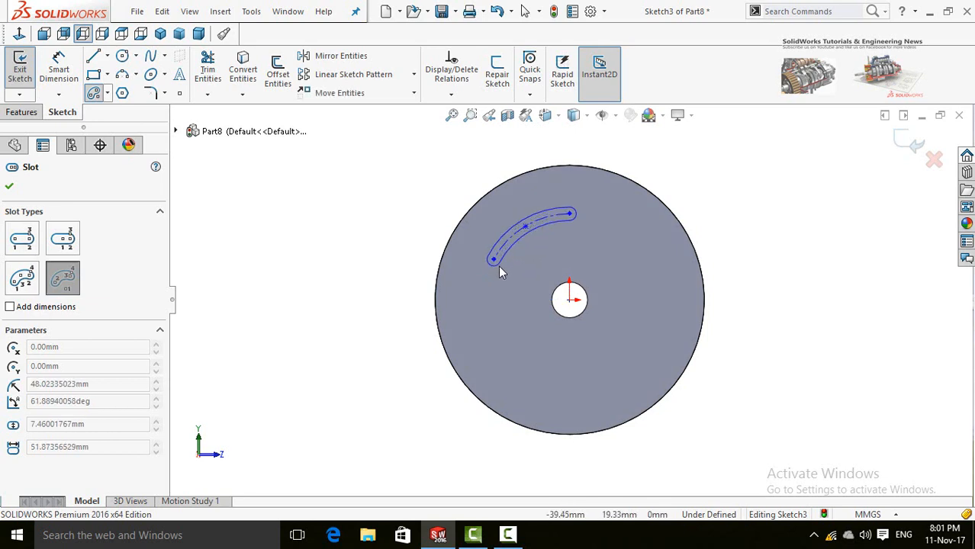
left_click(503, 270)
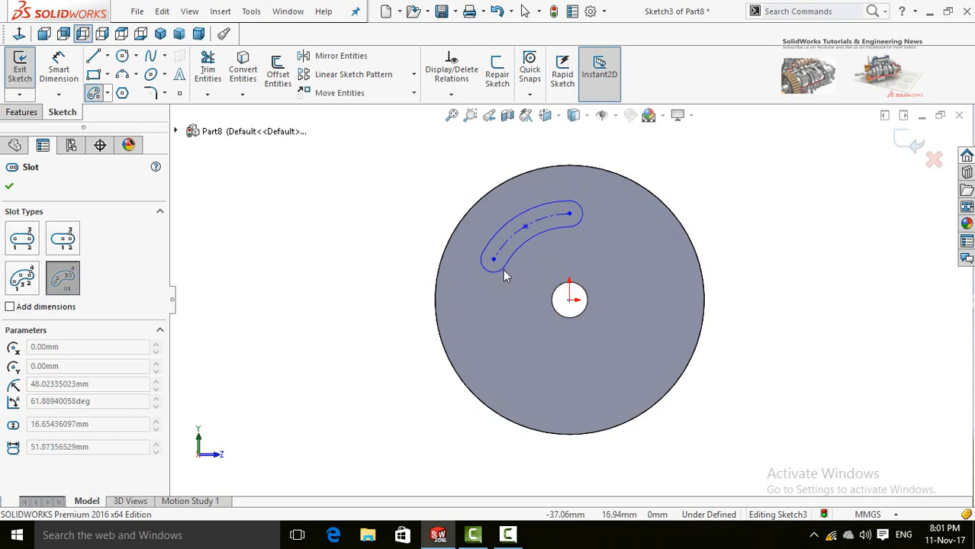
Dimension the arc slot's width and set it to 12 mm
right_click_drag(380, 323, 409, 233)
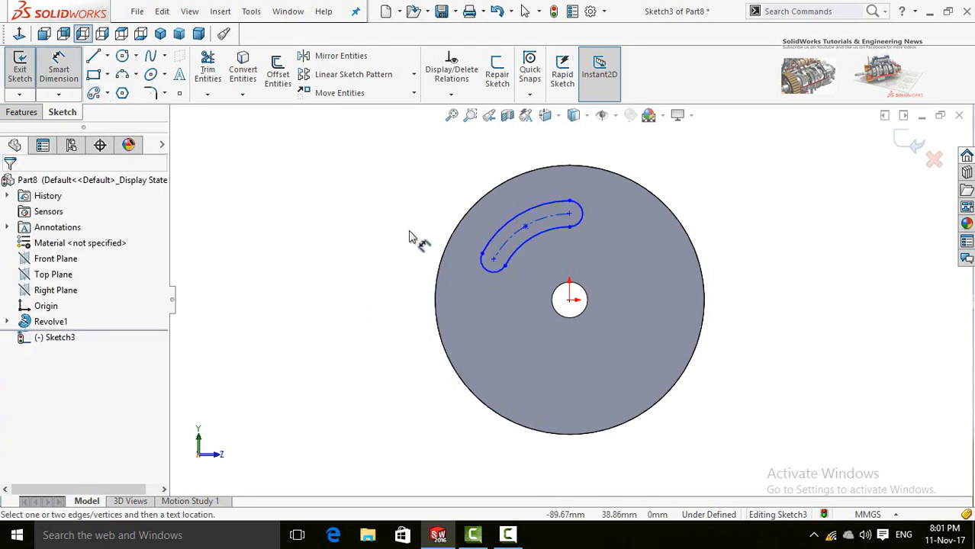
scroll(510, 217, "down", 1)
left_click(505, 235)
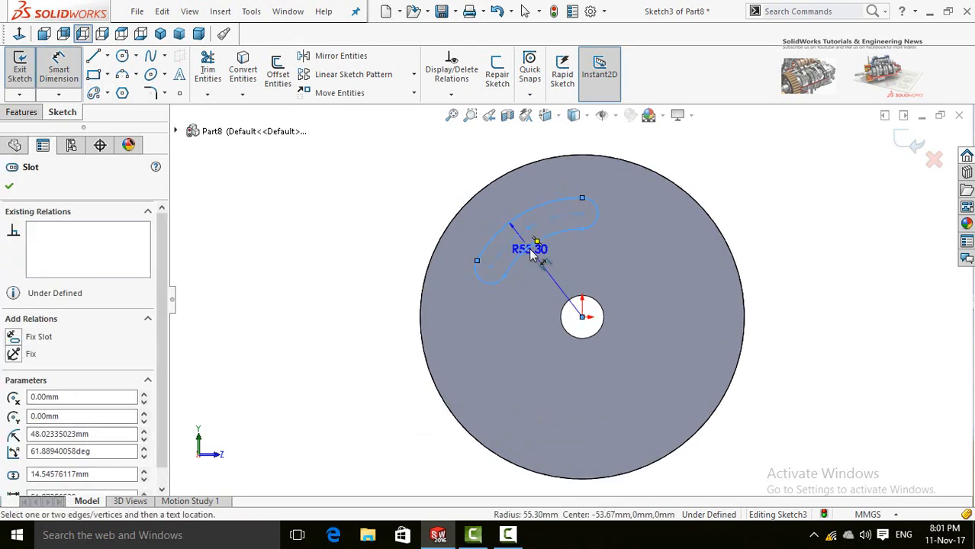
left_click(388, 209)
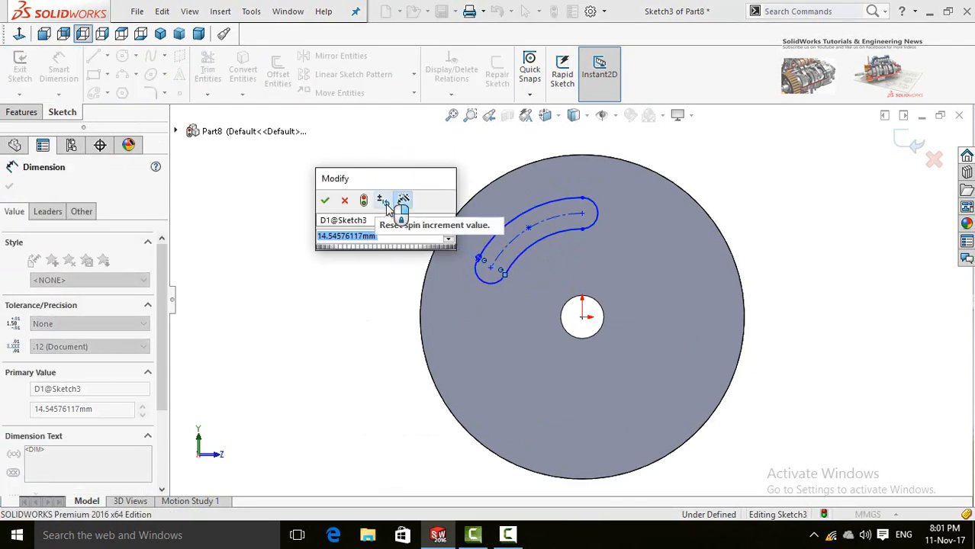
type("12")
left_click(325, 201)
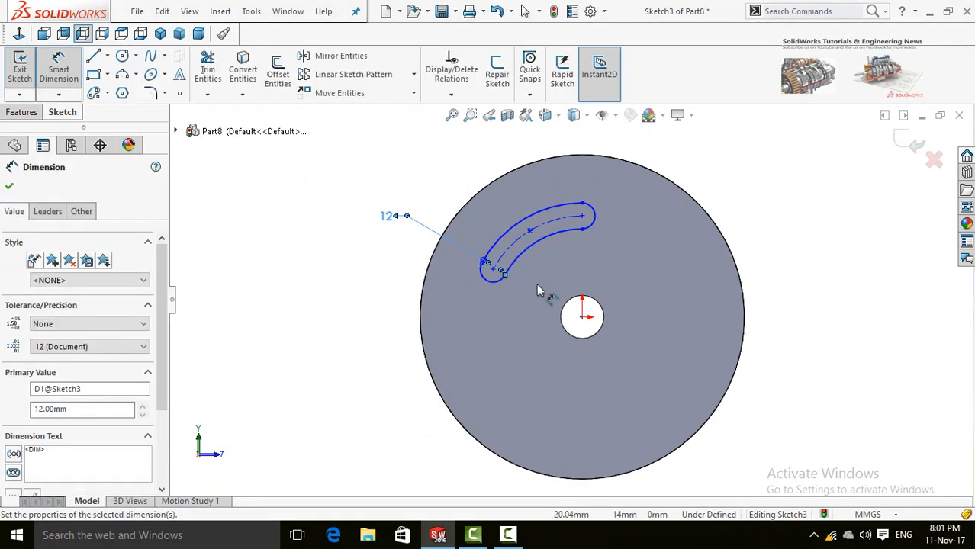
Dimension the radius of the slot's center arc and set it to 45 mm
scroll(598, 271, "down", 2)
left_click(514, 222)
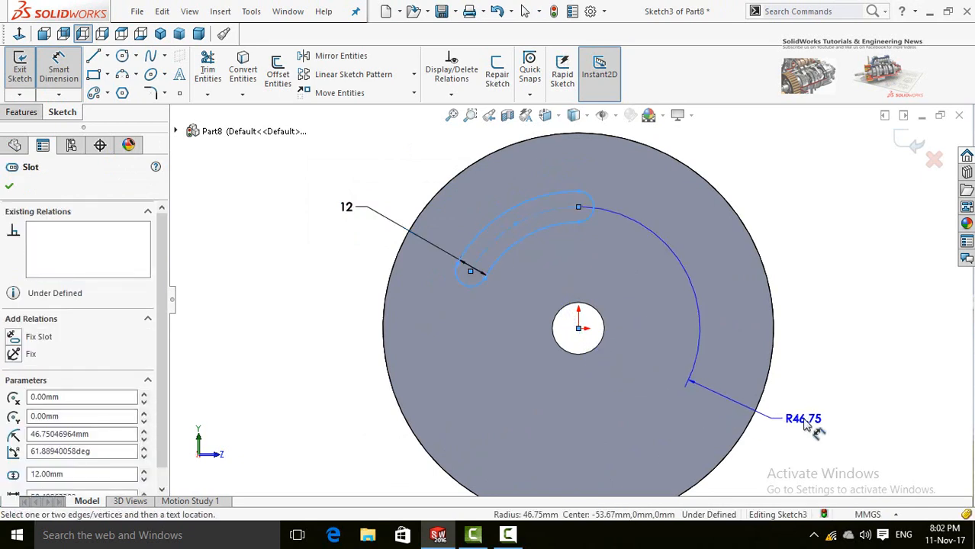
scroll(797, 436, "up", 2)
left_click(797, 431)
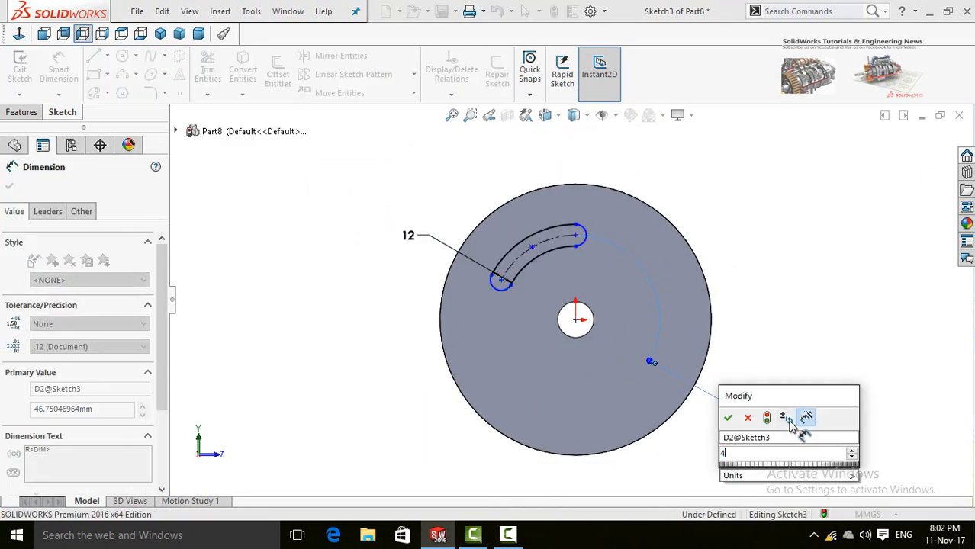
type("45")
left_click(729, 420)
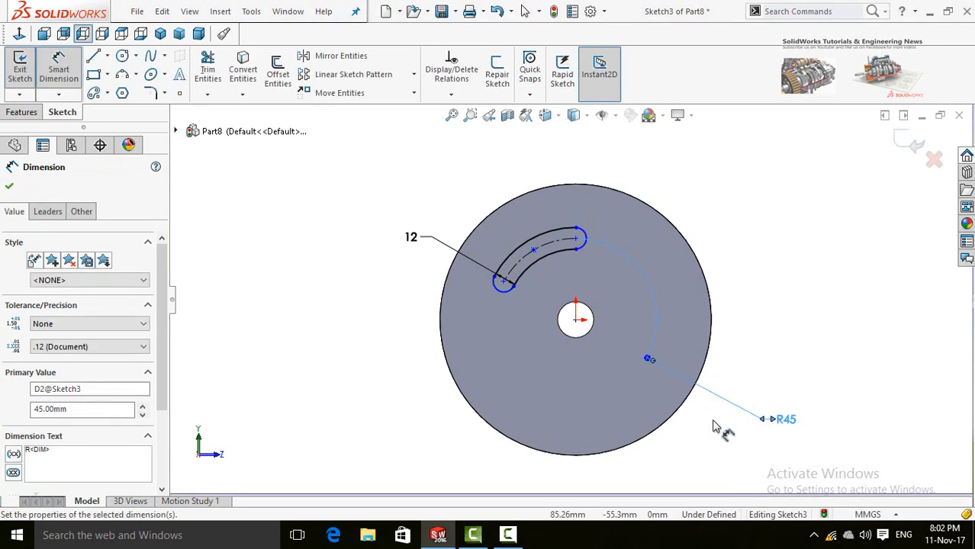
Dimension the straight distance between the slot's two end centers and set it to 30 mm
scroll(527, 276, "down", 2)
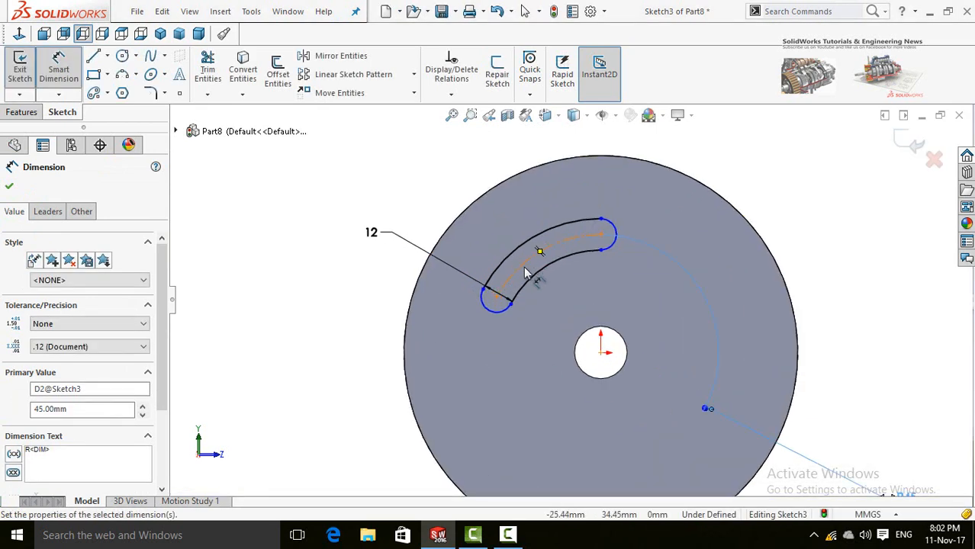
left_click(497, 304)
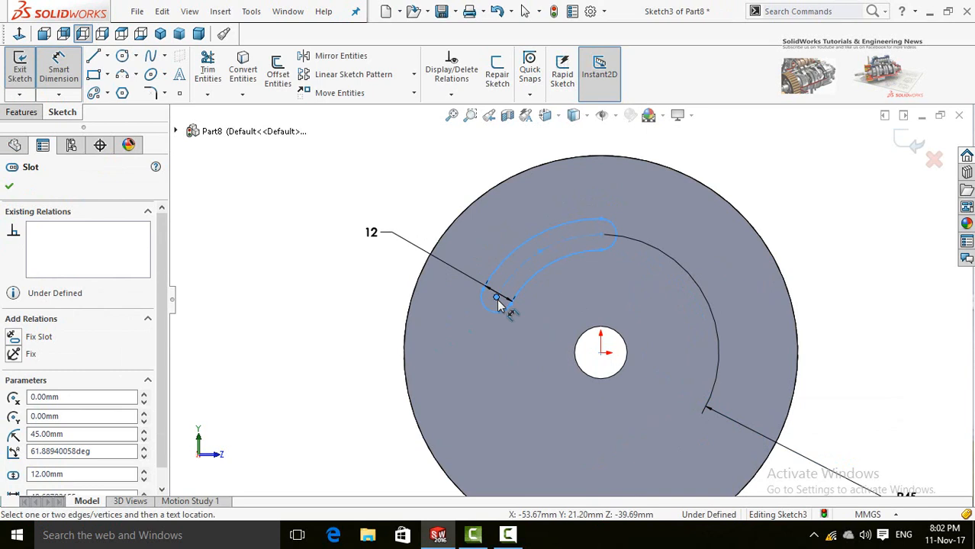
left_click(601, 236)
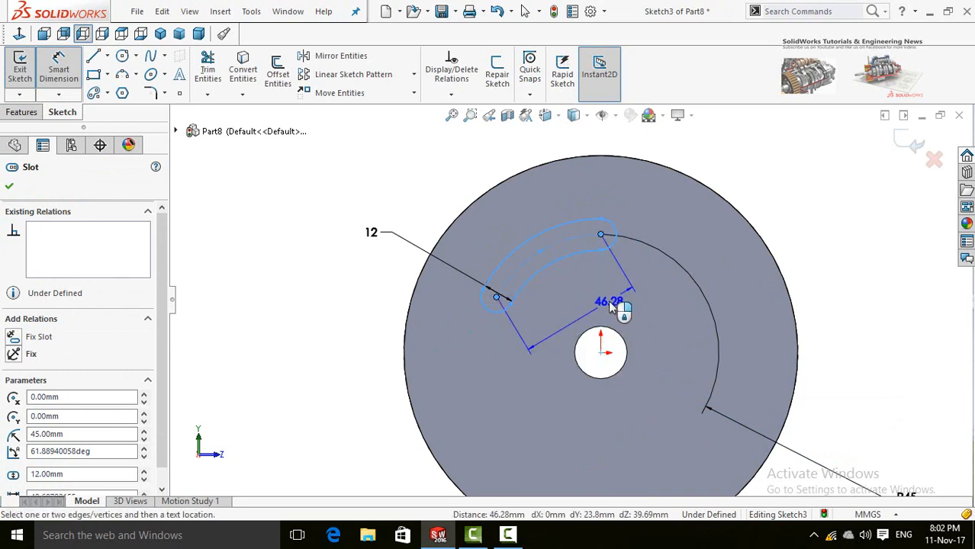
left_click(612, 300)
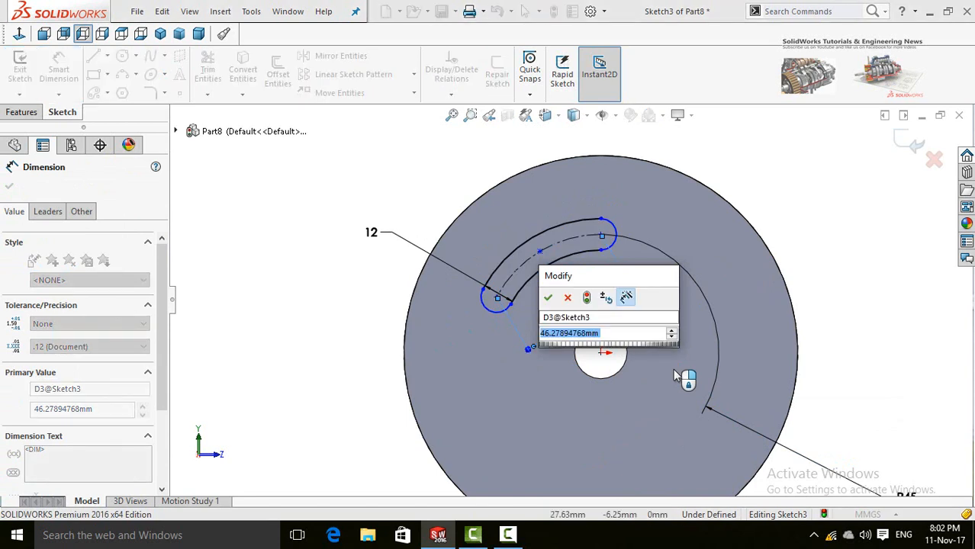
type("30")
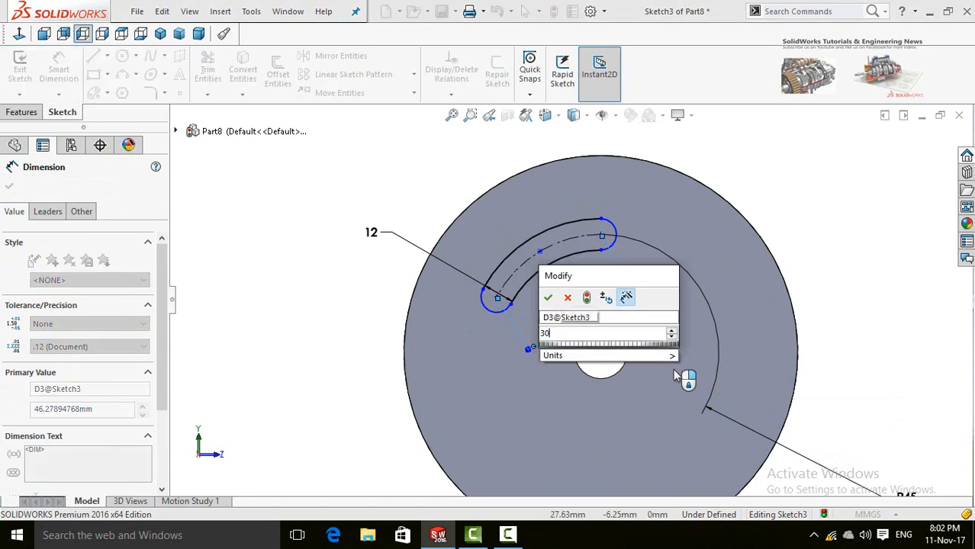
key("Return")
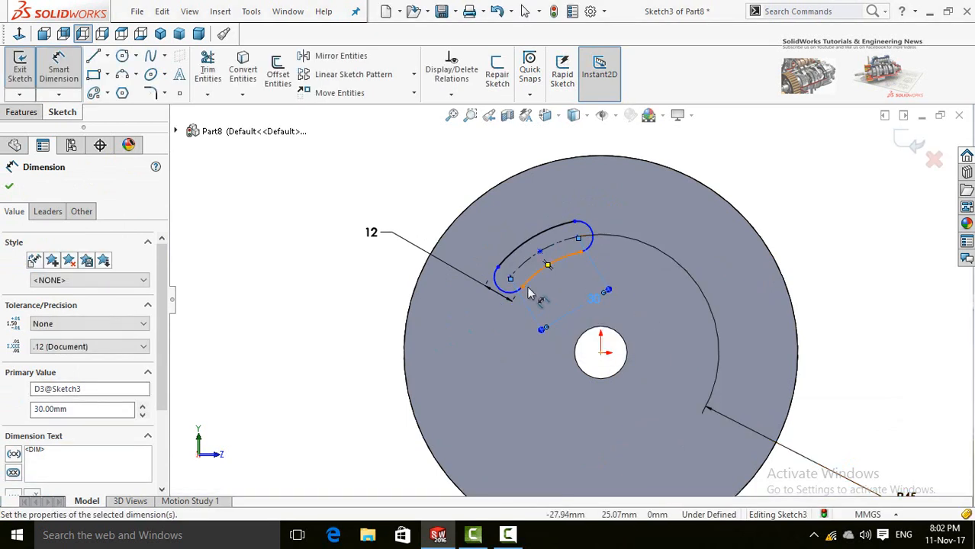
scroll(528, 290, "up", 2)
left_click(9, 186)
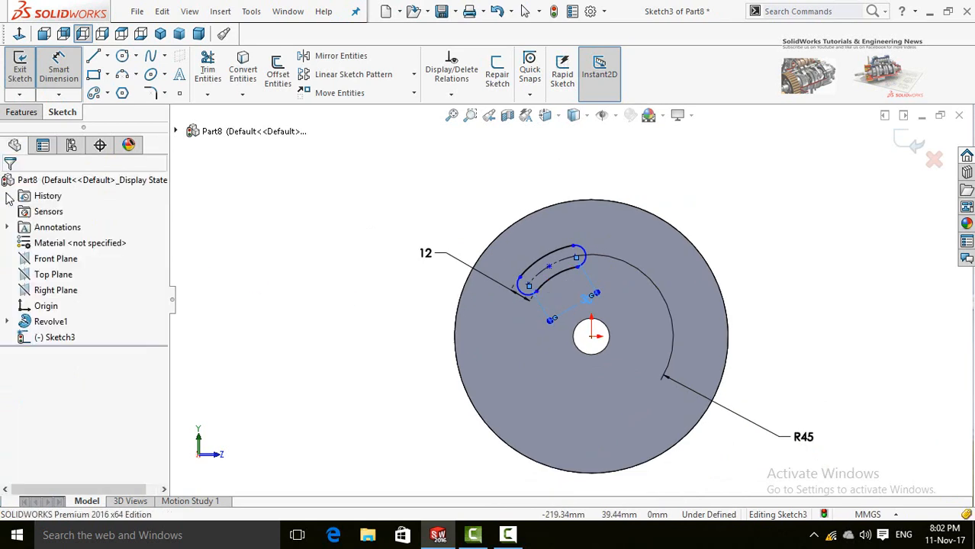
Cut-extrude the arc slot sketch with a blind depth of 98 mm, passing through the whole pulley body
left_click(21, 112)
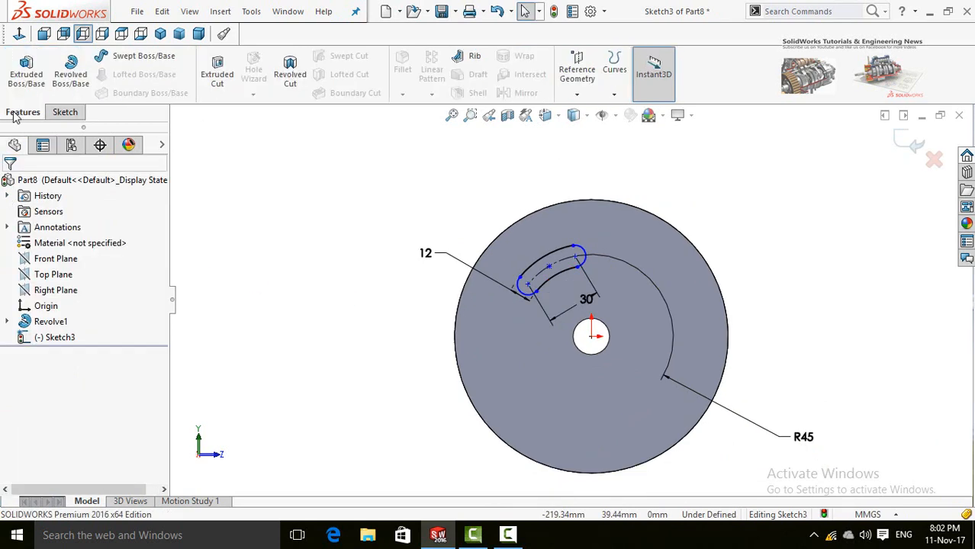
left_click(217, 74)
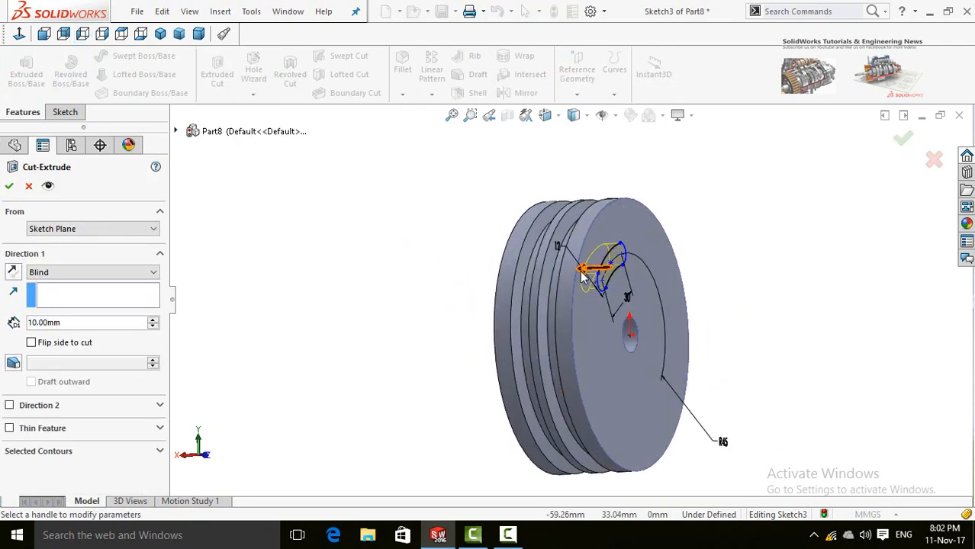
left_click_drag(582, 277, 436, 275)
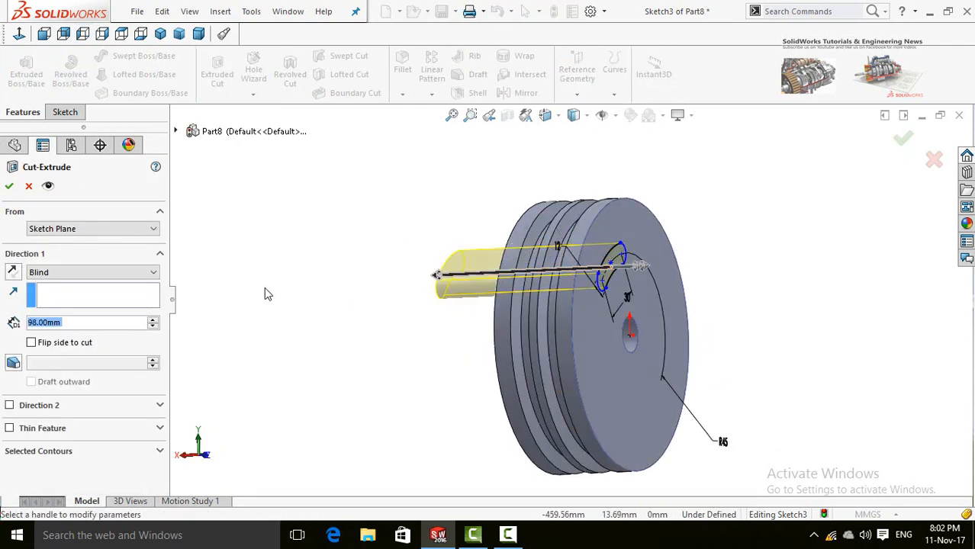
left_click(8, 186)
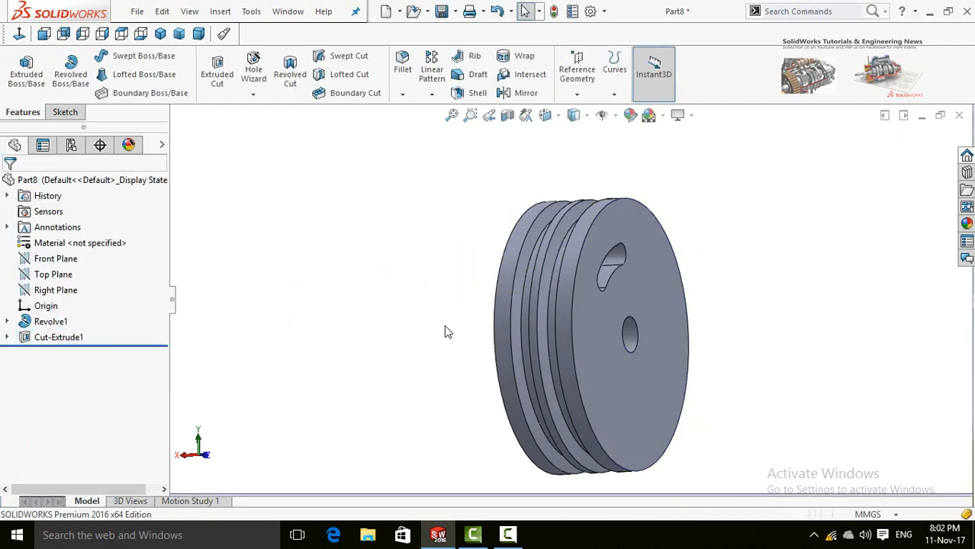
middle_click_drag(448, 332, 334, 332)
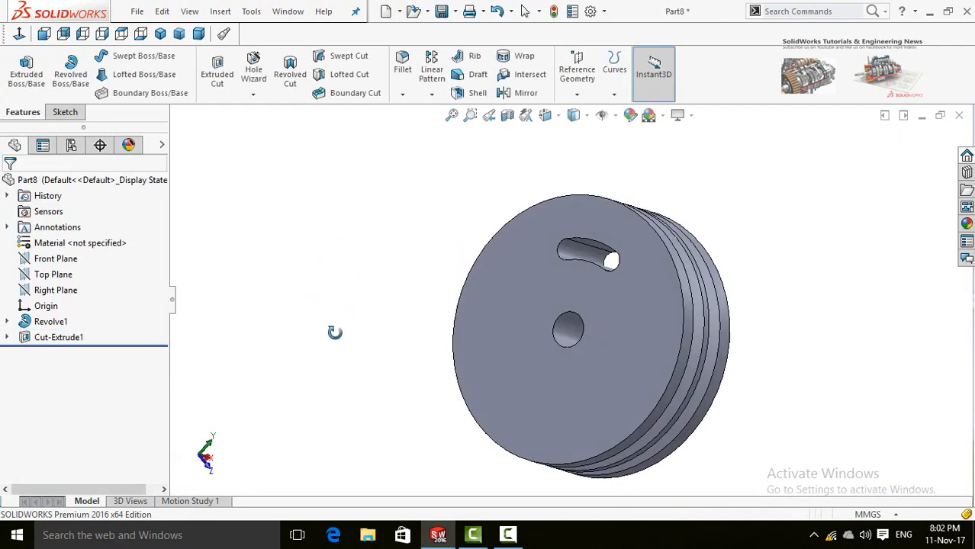
Set up a circular pattern of the slot cut around the pulley's outer circular edge with 5 instances
left_click(432, 94)
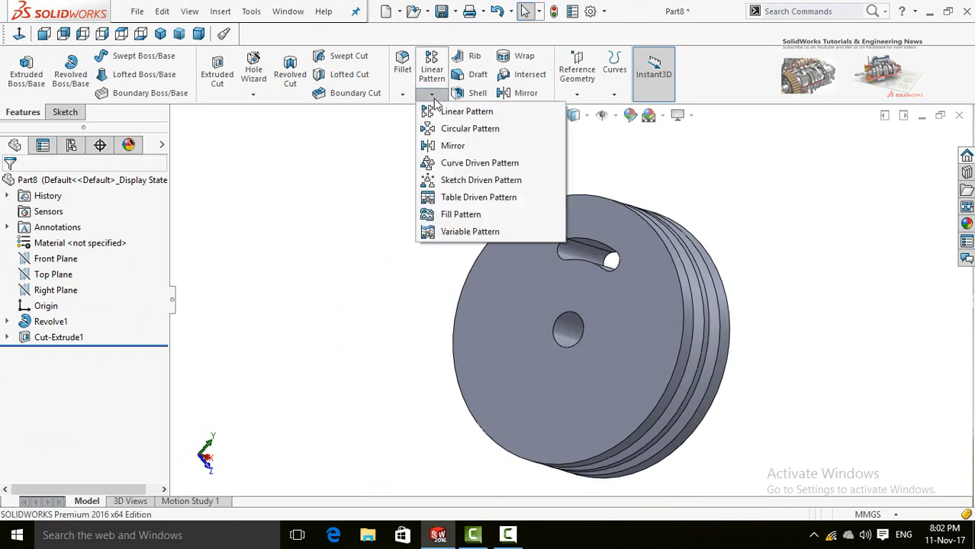
left_click(471, 129)
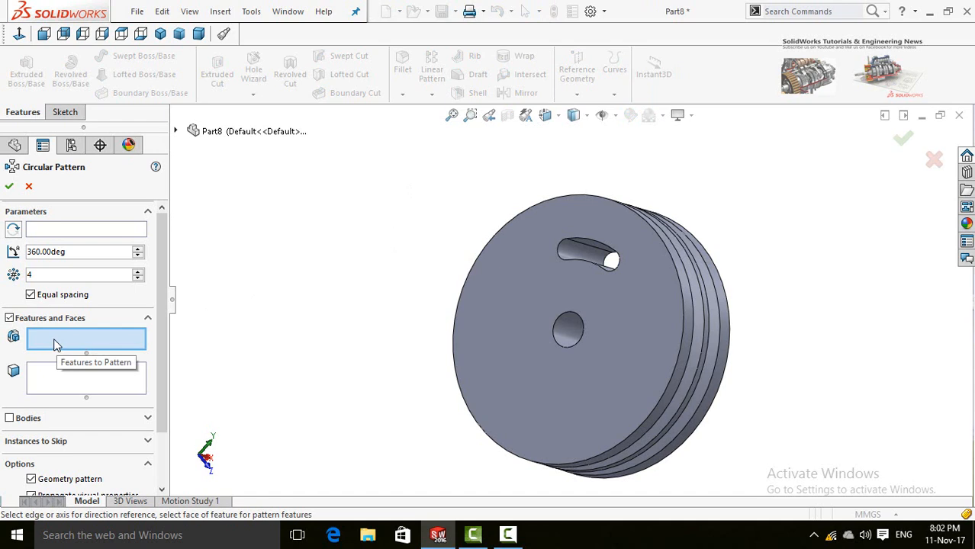
left_click(176, 132)
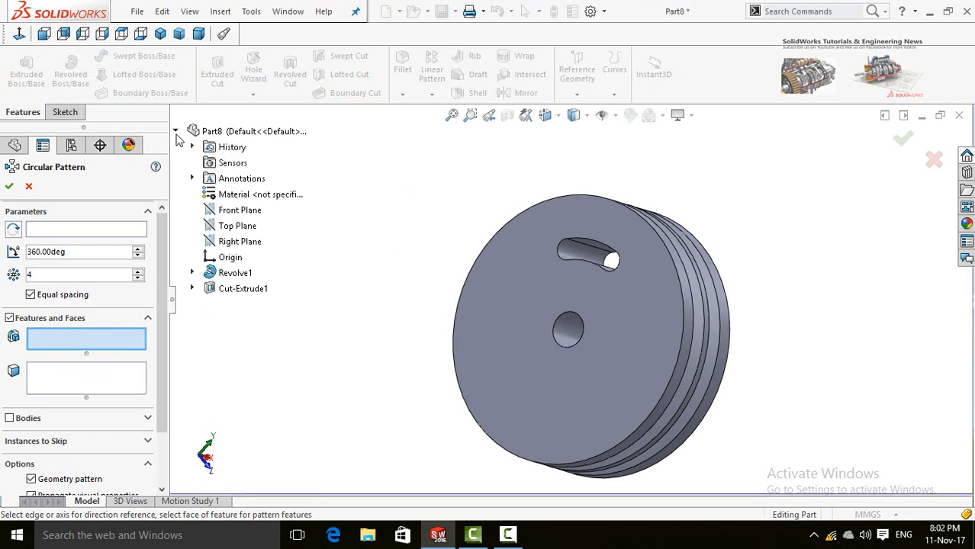
left_click(229, 294)
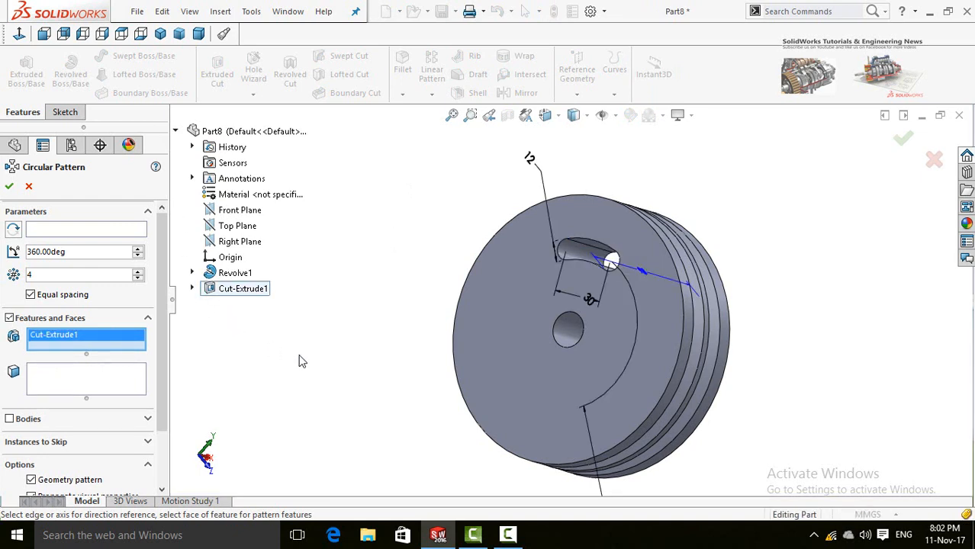
left_click(89, 232)
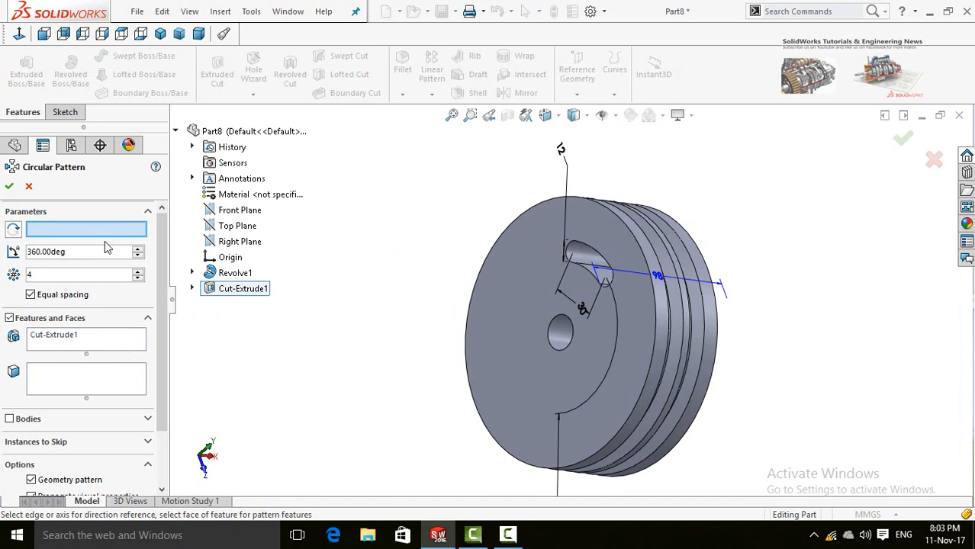
left_click(477, 415)
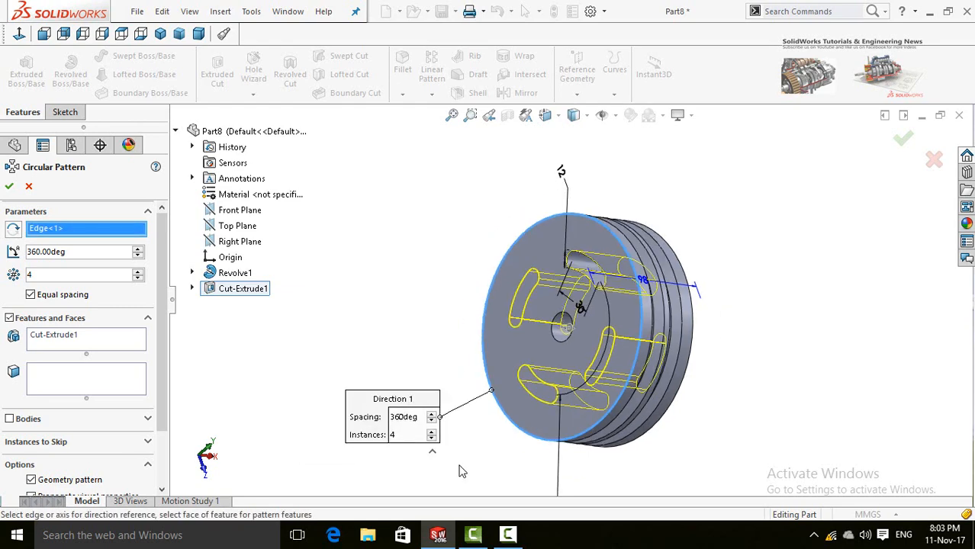
middle_click_drag(467, 460, 497, 456)
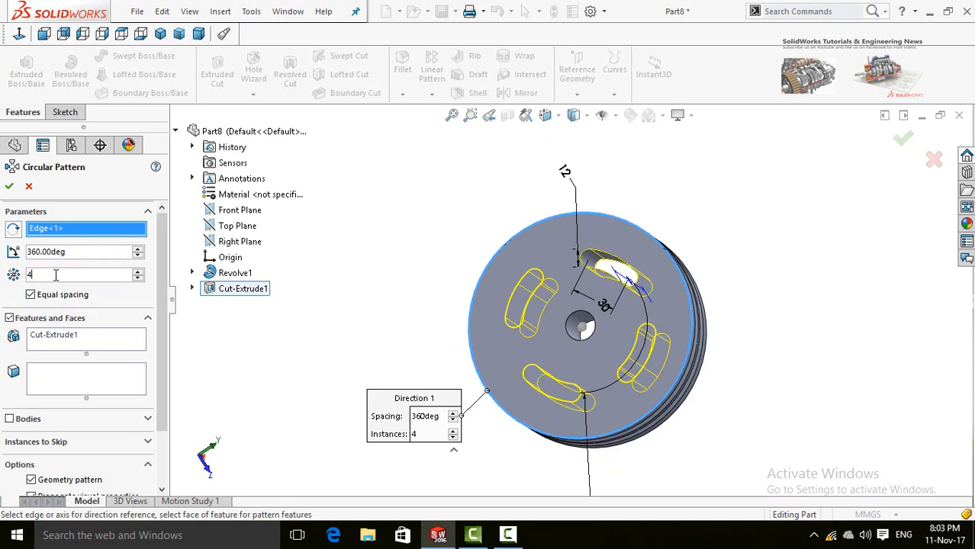
type("3")
type("5")
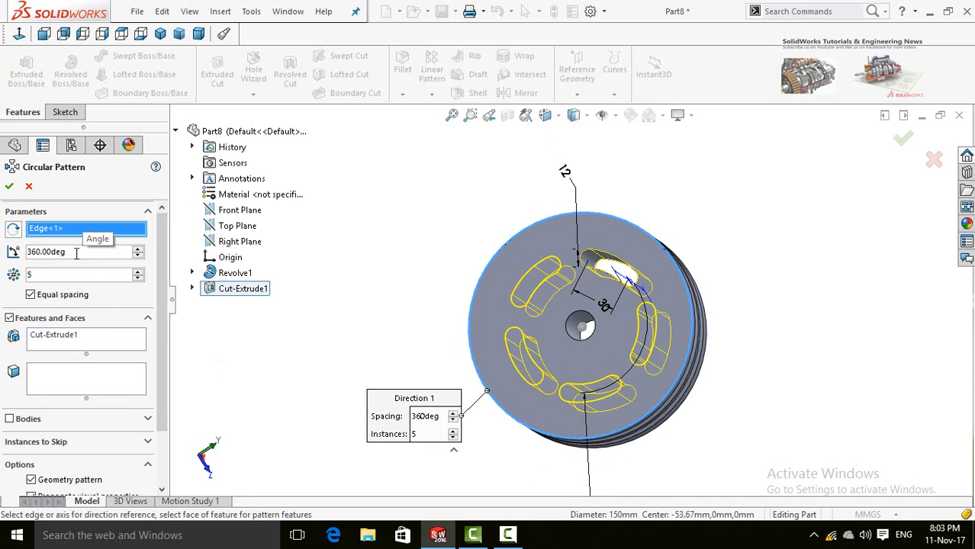
Try the slot pattern without equal spacing at 30 degrees between instances, and restore equal spacing
left_click(56, 301)
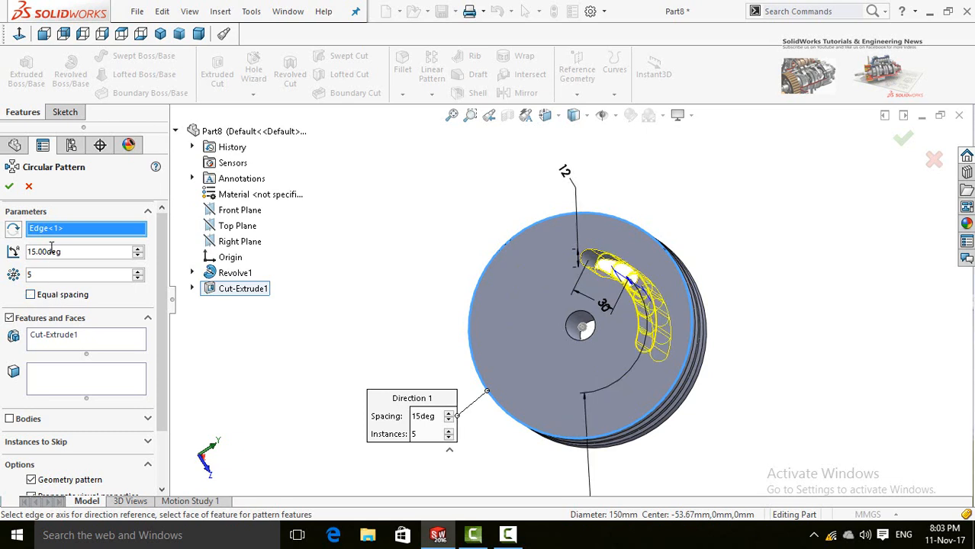
left_click_drag(138, 254, 138, 254)
left_click(138, 254)
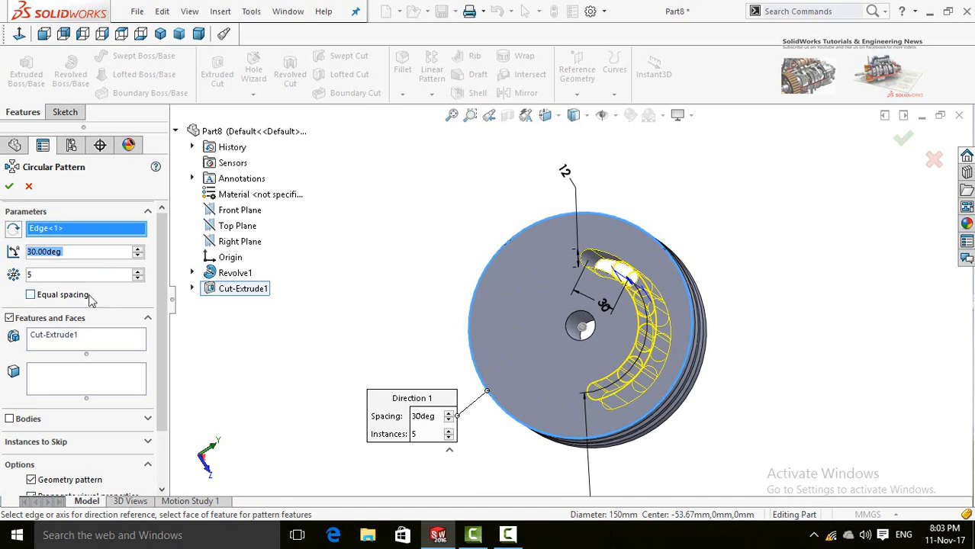
left_click(63, 300)
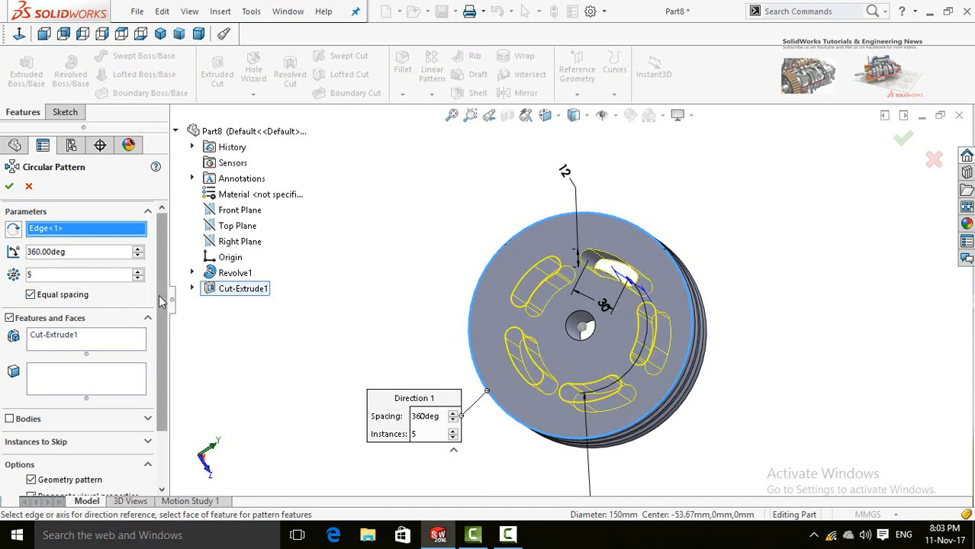
Review the remaining pattern options and complete the circular slot pattern, equally spaced over 360 degrees
mouse_move(158, 295)
left_mouse_down()
mouse_move(159, 307)
mouse_move(159, 289)
left_mouse_up()
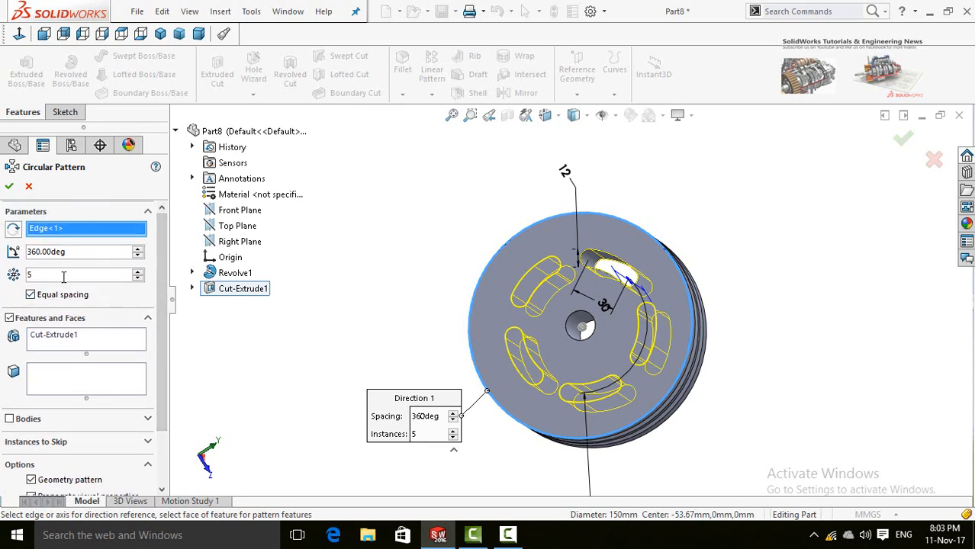
left_click_drag(160, 304, 158, 362)
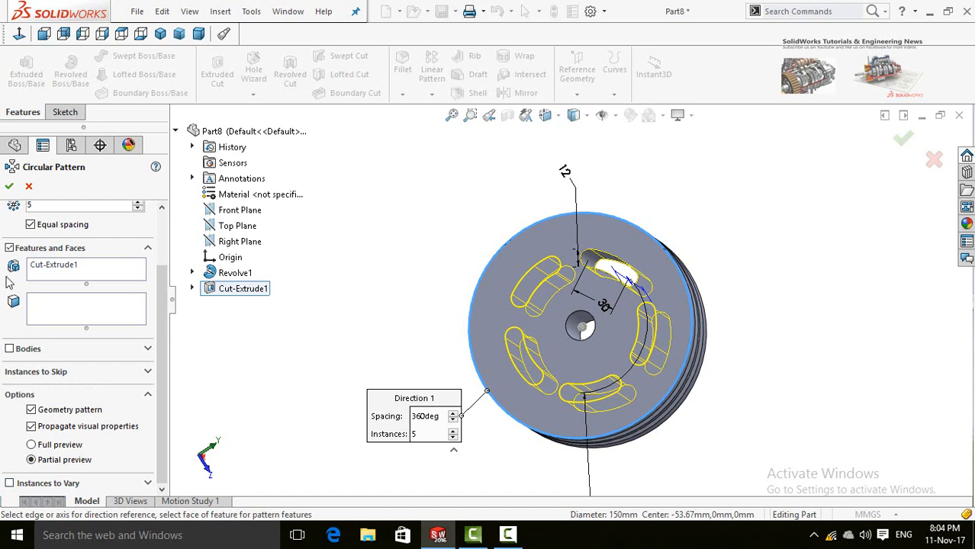
left_click(9, 186)
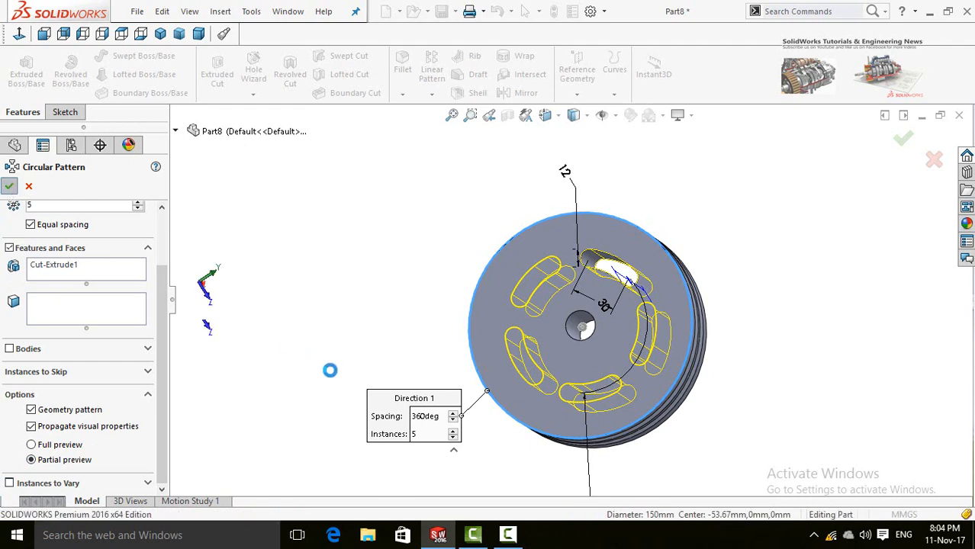
middle_click_drag(421, 340, 372, 367)
middle_click_drag(460, 302, 457, 210)
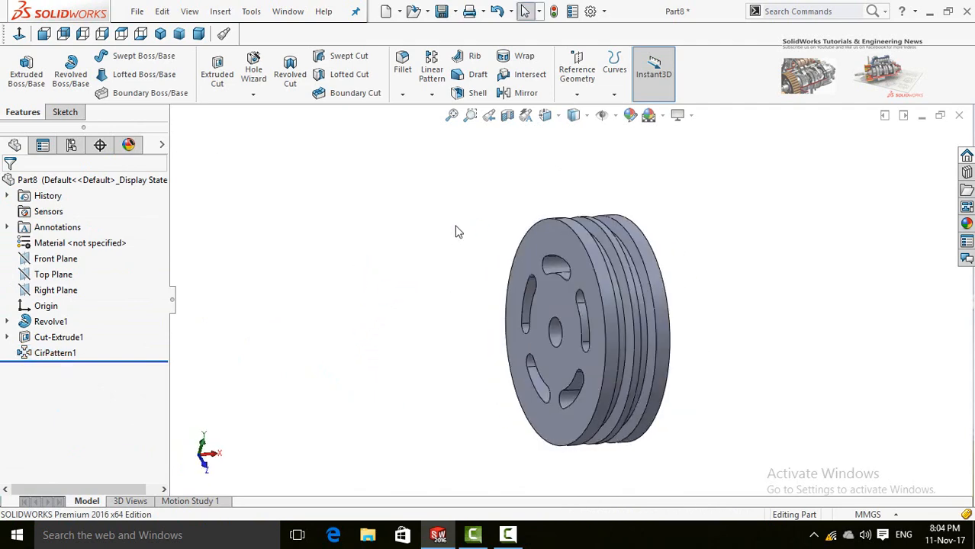
left_click(432, 93)
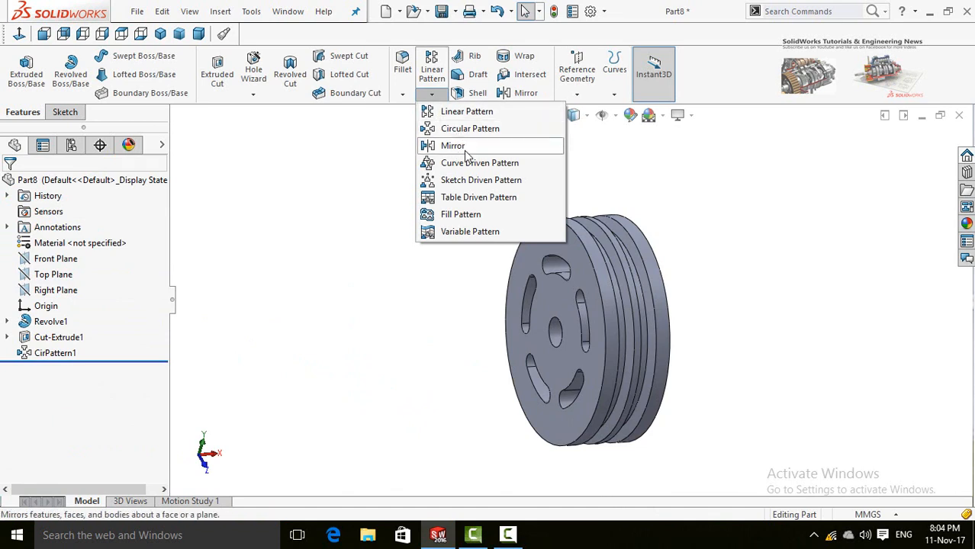
left_click(360, 193)
scroll(441, 238, "up", 4)
middle_click_drag(443, 238, 505, 203)
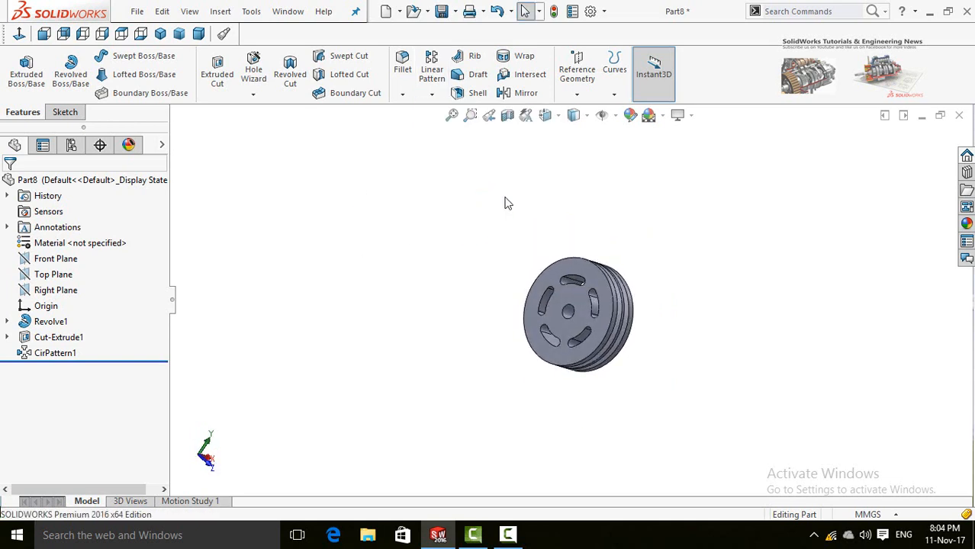
Create a reference plane offset 40 mm outward from the pulley's flat slotted face
left_click(576, 82)
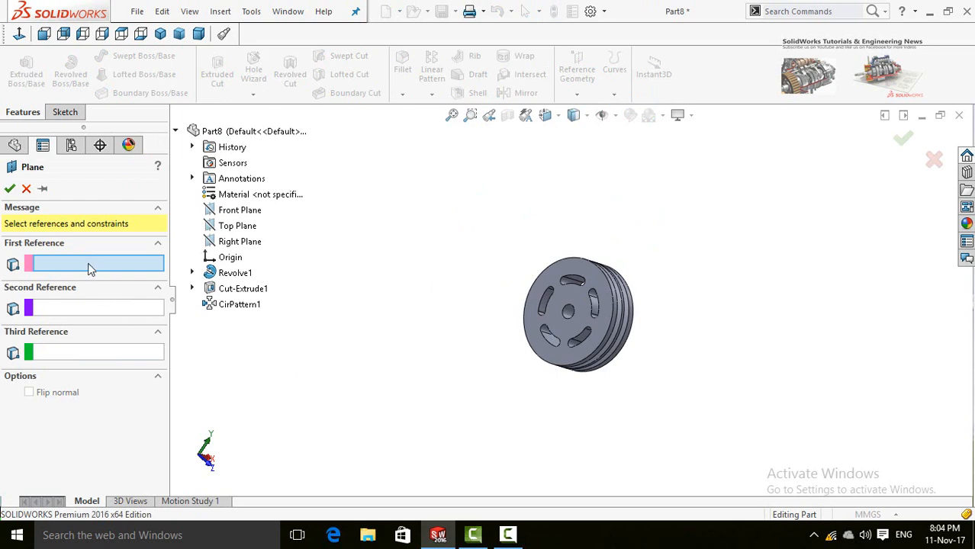
middle_click_drag(509, 299, 534, 304)
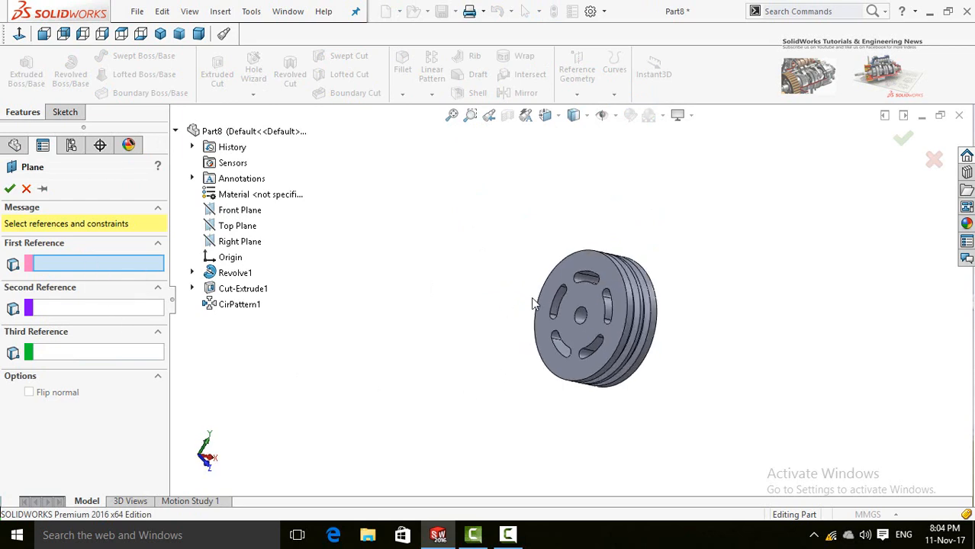
left_click(534, 328)
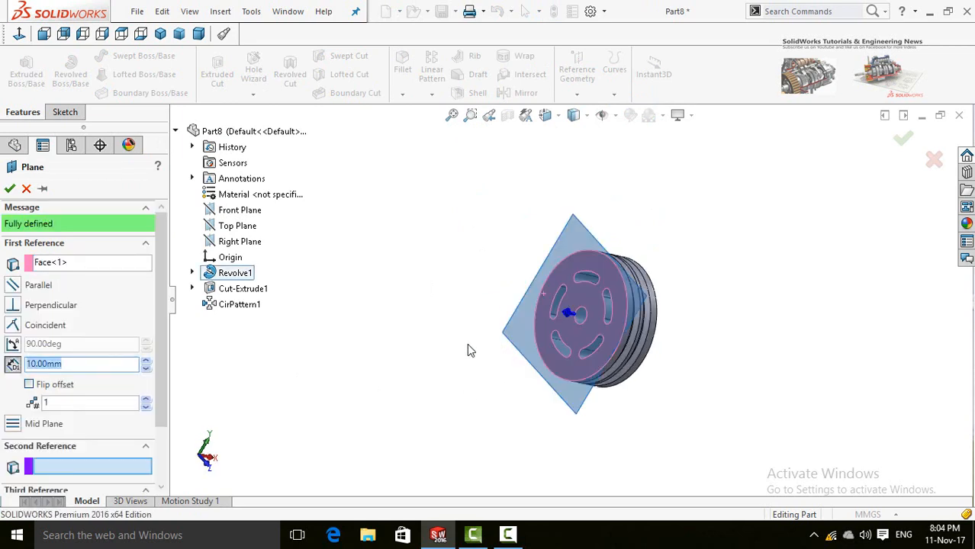
middle_click_drag(472, 360, 450, 401)
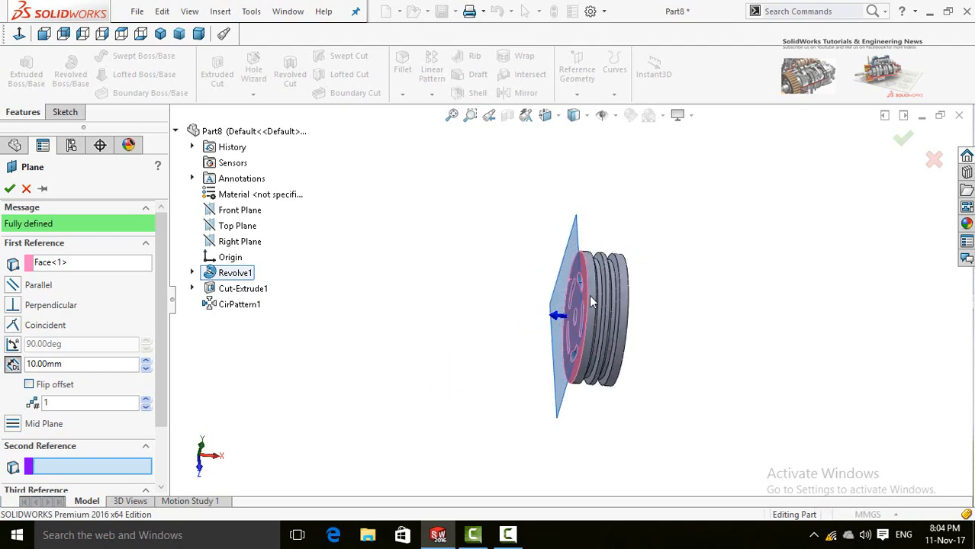
left_click(146, 365)
left_click(146, 364)
left_click(146, 364)
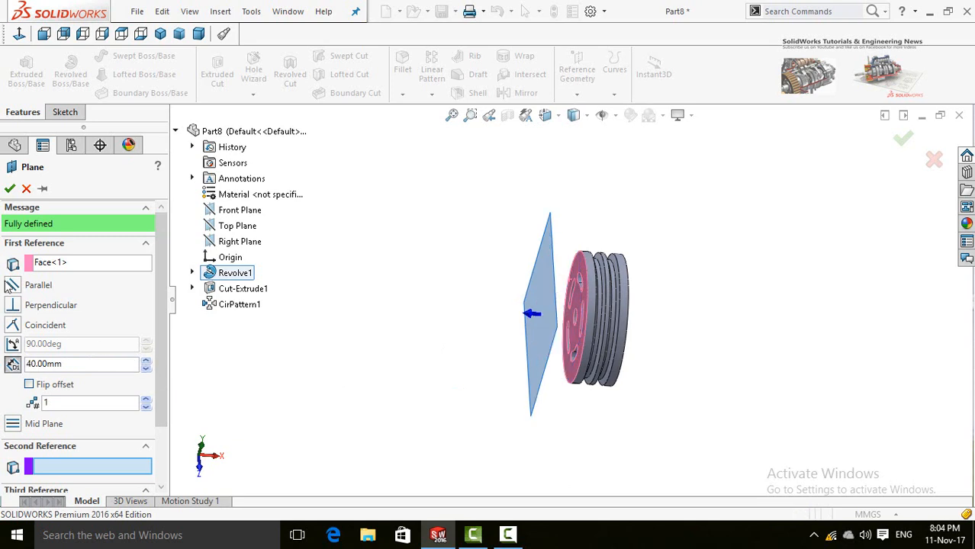
left_click(10, 189)
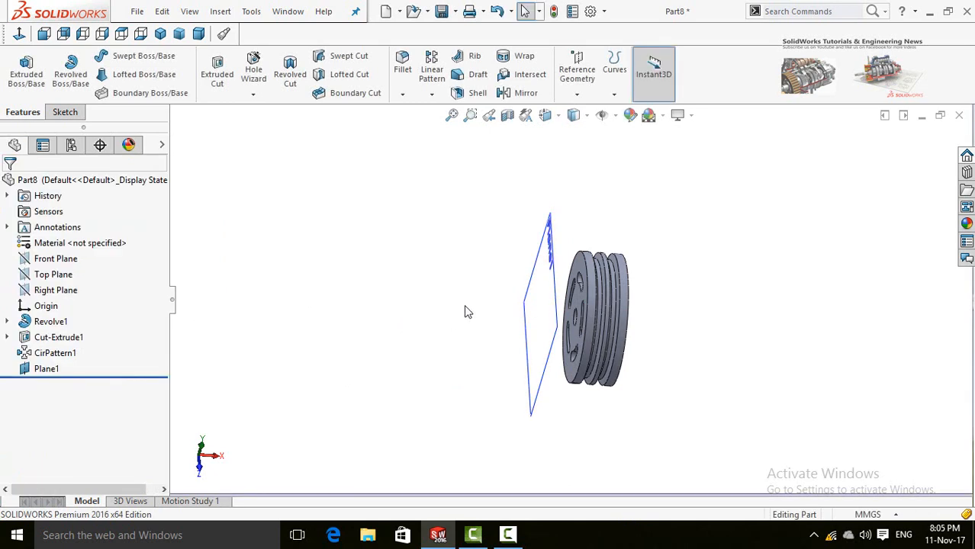
Set up a mirror with the offset plane as the mirror plane and the whole pulley as the body to mirror
left_click(431, 94)
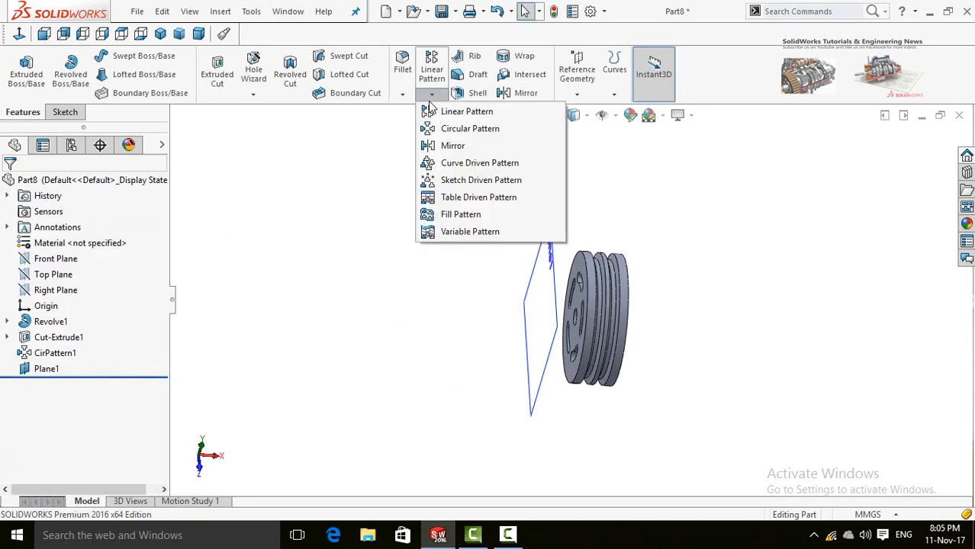
left_click(447, 148)
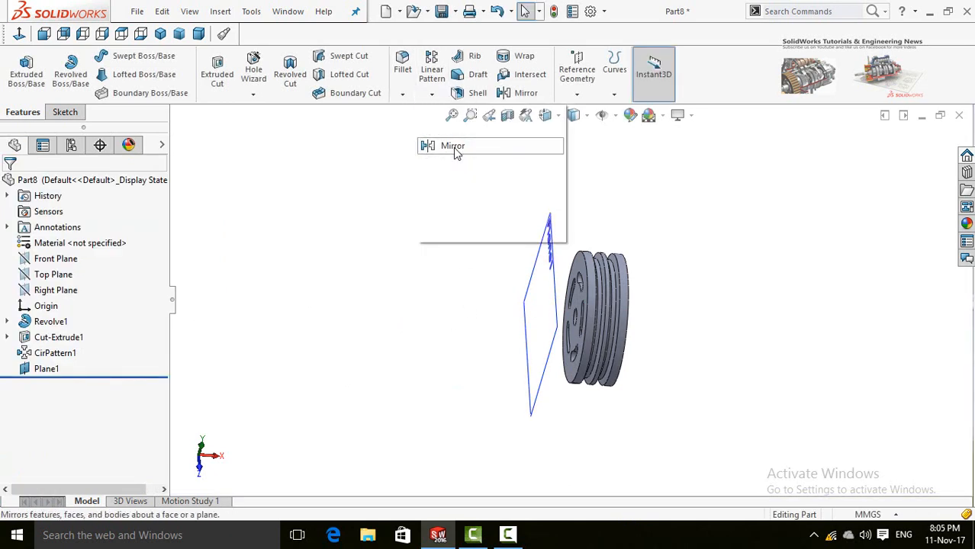
middle_click_drag(451, 260, 466, 222)
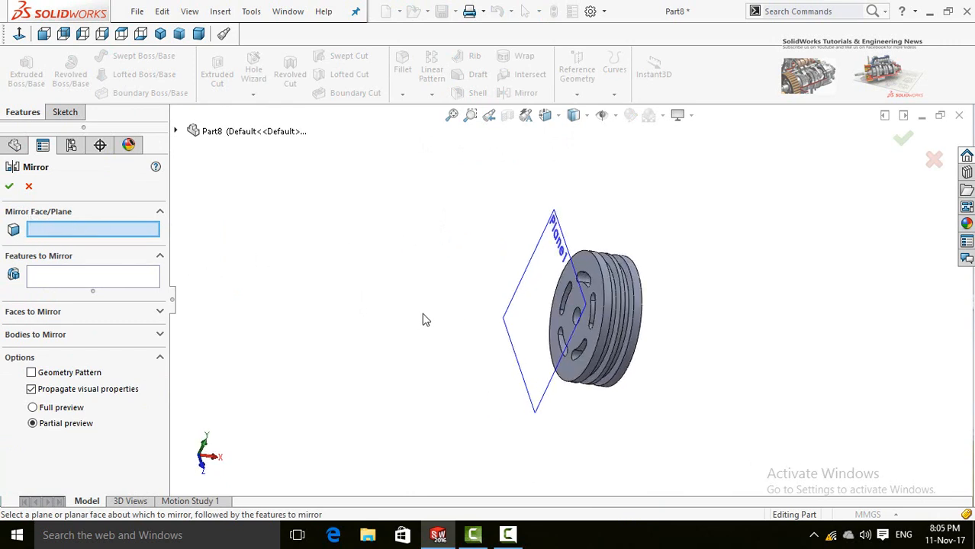
left_click(512, 320)
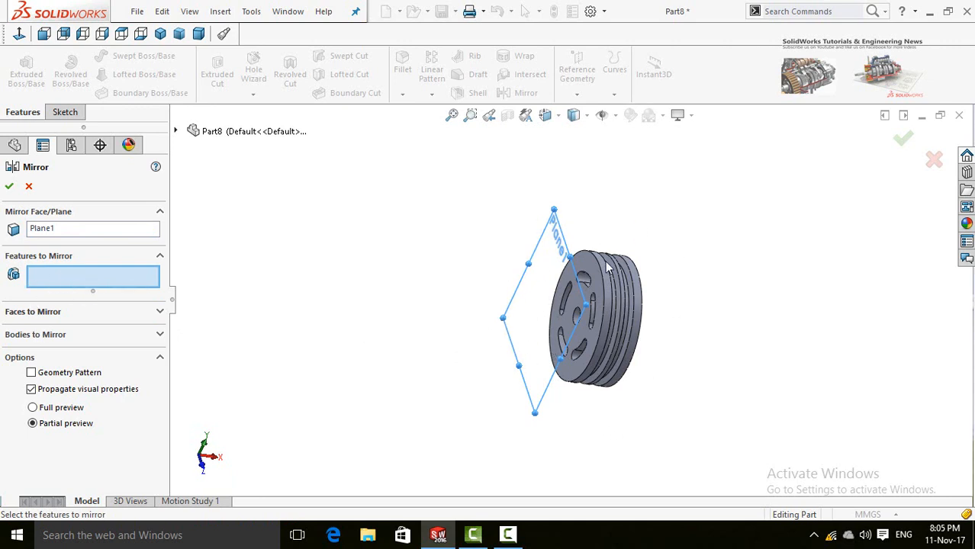
left_click(35, 335)
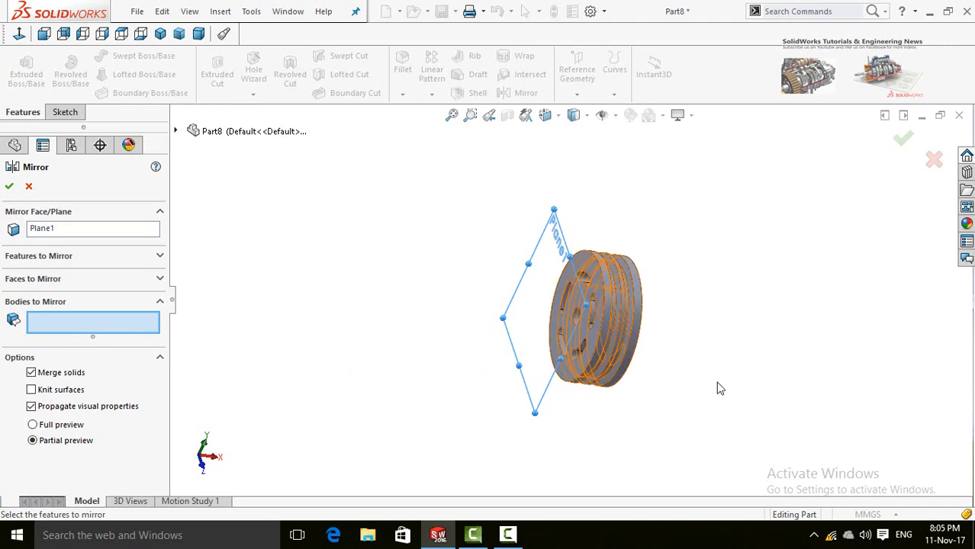
middle_click_drag(740, 398, 719, 342)
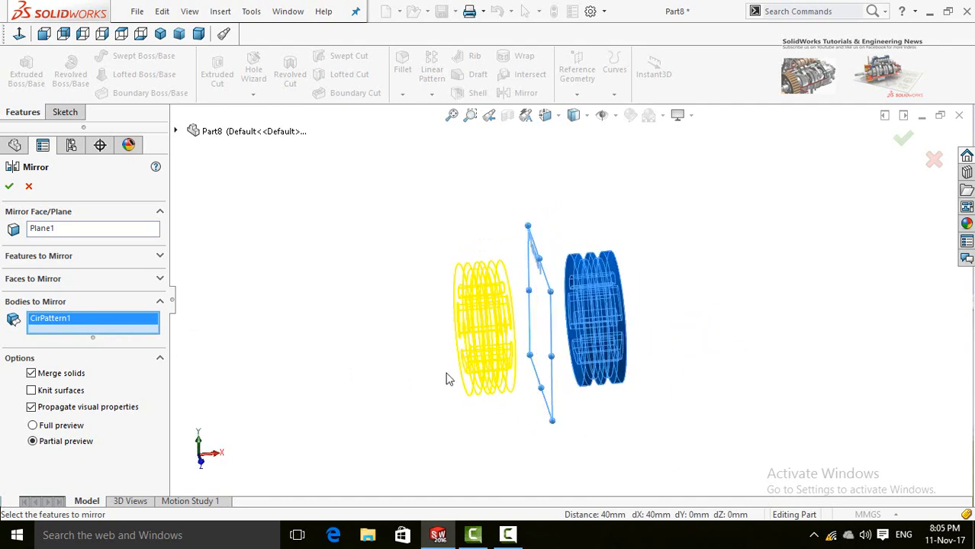
Switch the mirror to full preview, turn off merging solids and complete the mirrored pulley body
left_click(47, 426)
left_click(46, 374)
left_click(9, 186)
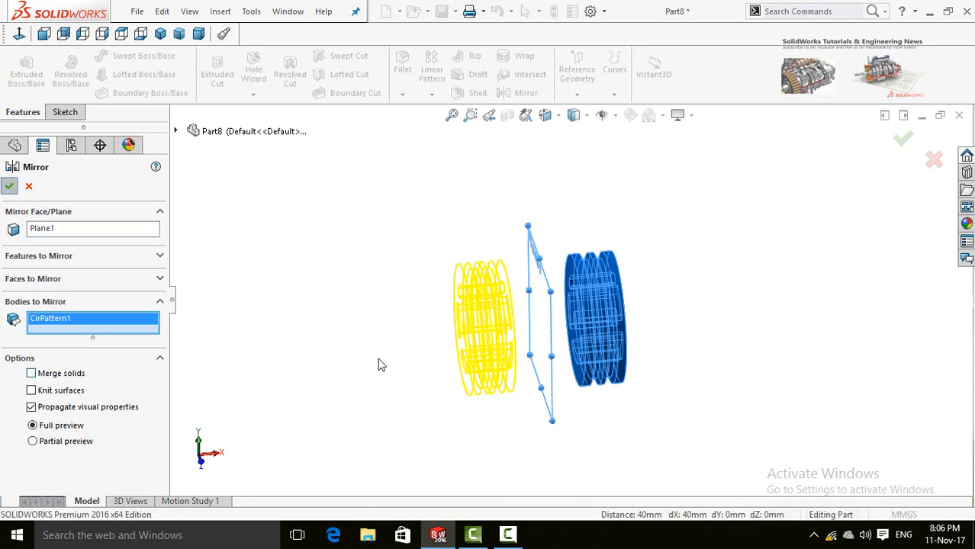
Hide the offset reference plane between the two pulley bodies
left_click(377, 358)
middle_click_drag(377, 358, 426, 283)
left_click(530, 256)
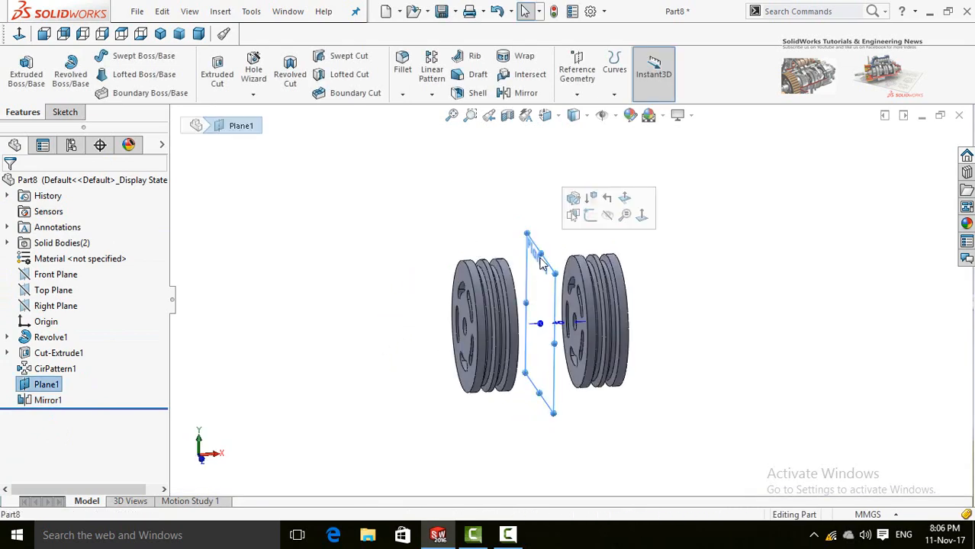
left_click(617, 228)
middle_click_drag(693, 320, 606, 279)
left_click(432, 94)
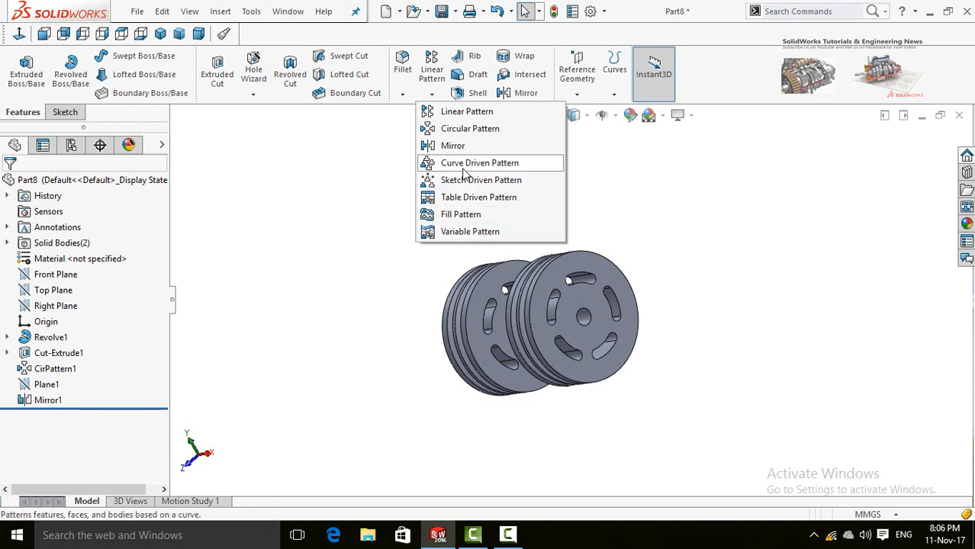
left_click(341, 229)
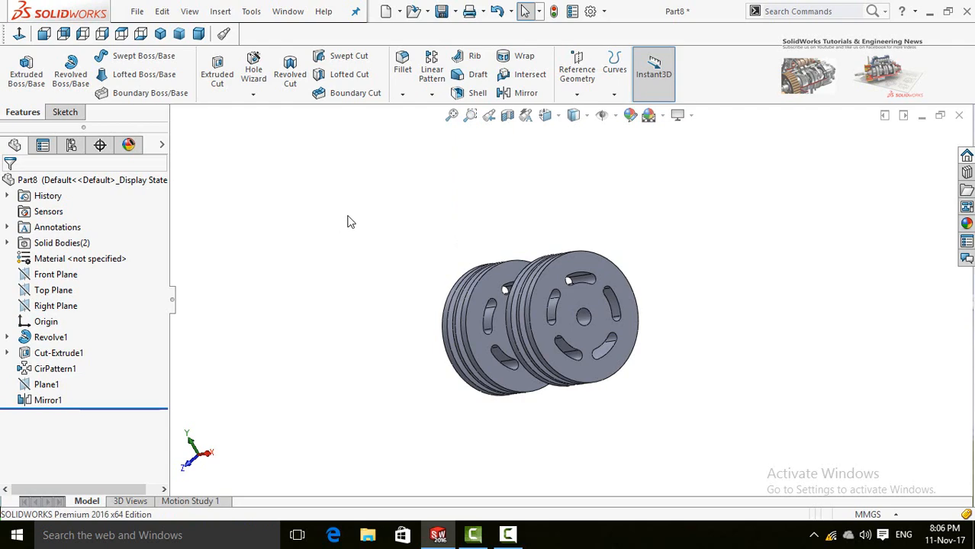
middle_click_drag(347, 222, 436, 244)
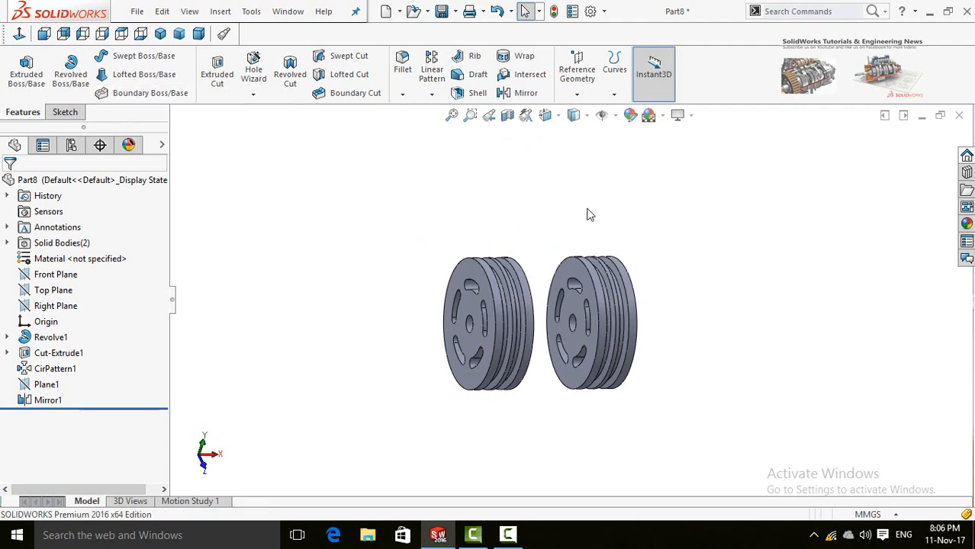
Create a new part and sketch a circle about 66 mm in diameter on the Front Plane, centred on the origin
key("ctrl+n")
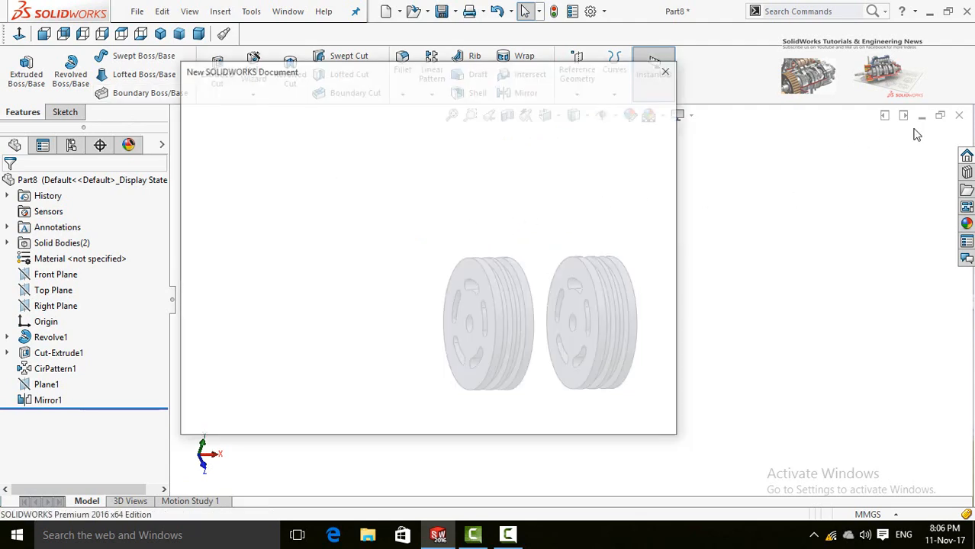
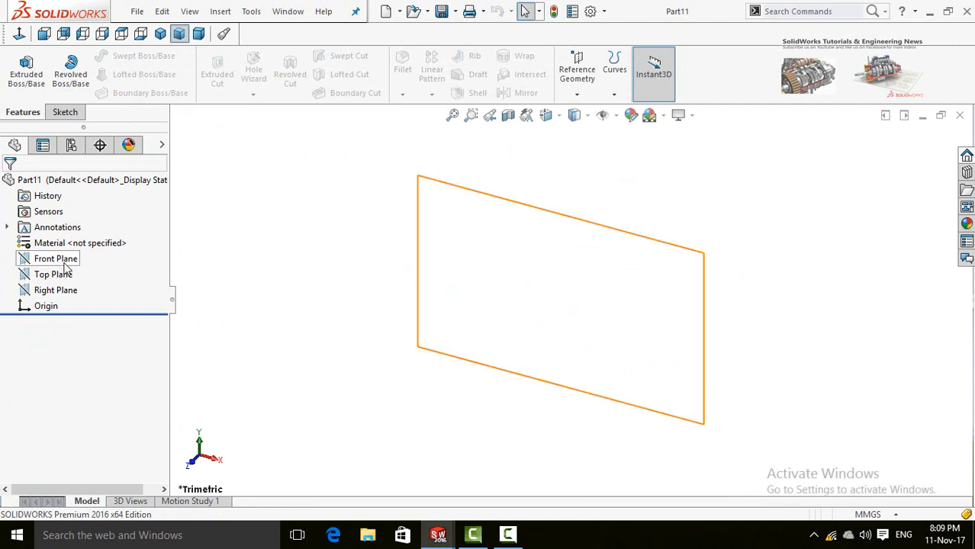
left_click(56, 258)
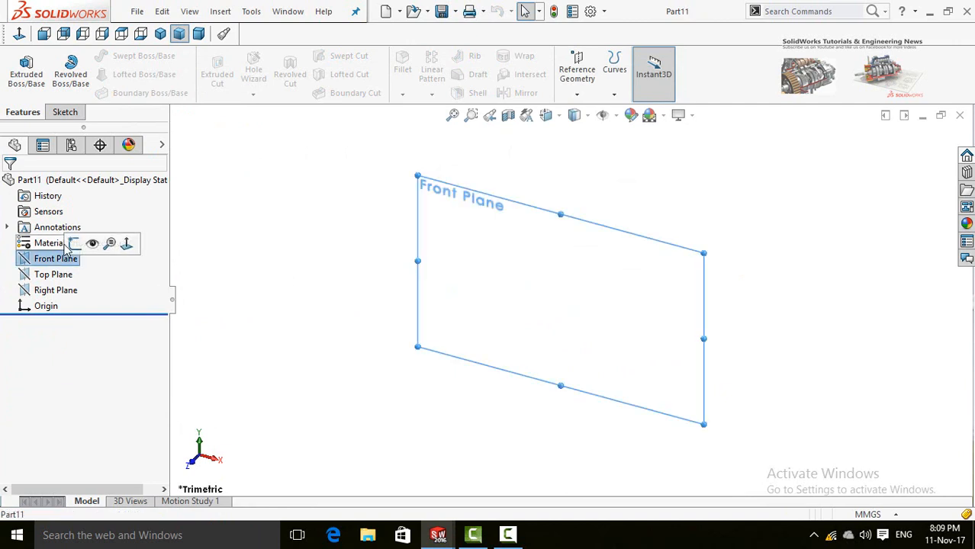
left_click(74, 244)
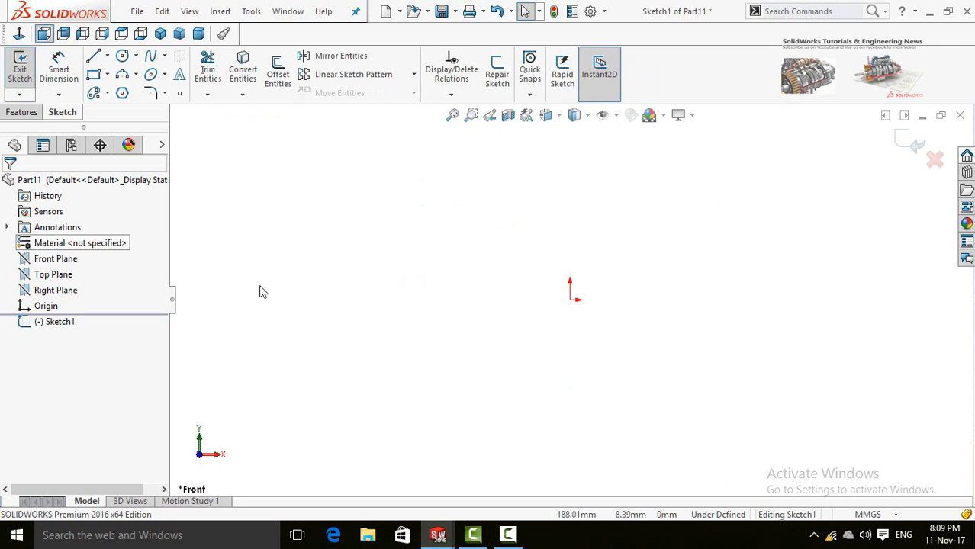
left_click(122, 56)
left_click(570, 299)
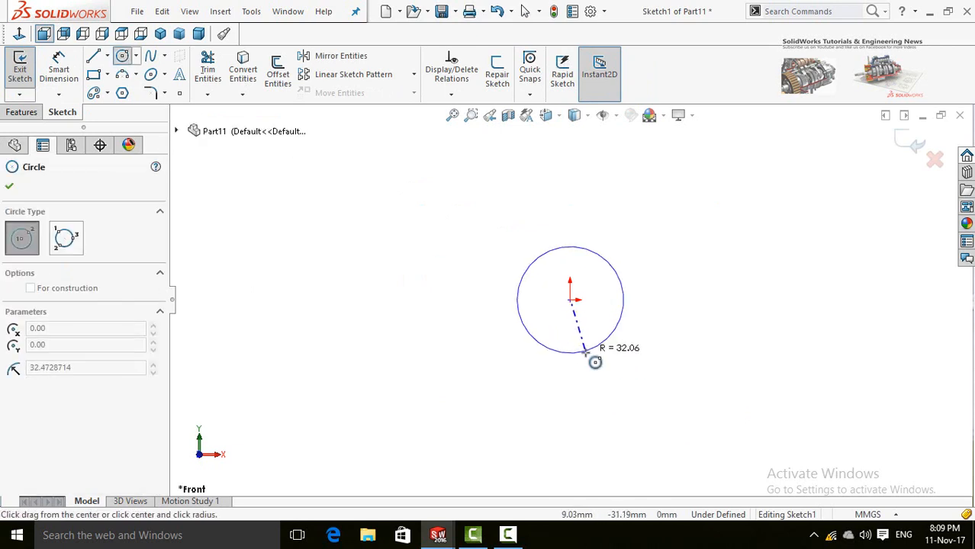
left_click(595, 362)
left_click(8, 188)
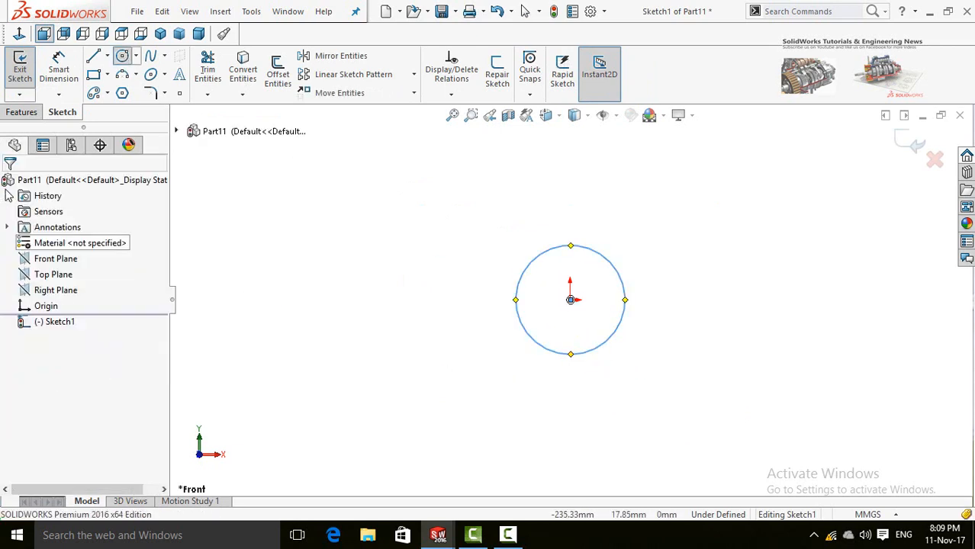
Extrude the circle as a blind boss 201 mm deep to form a solid cylinder
left_click(19, 114)
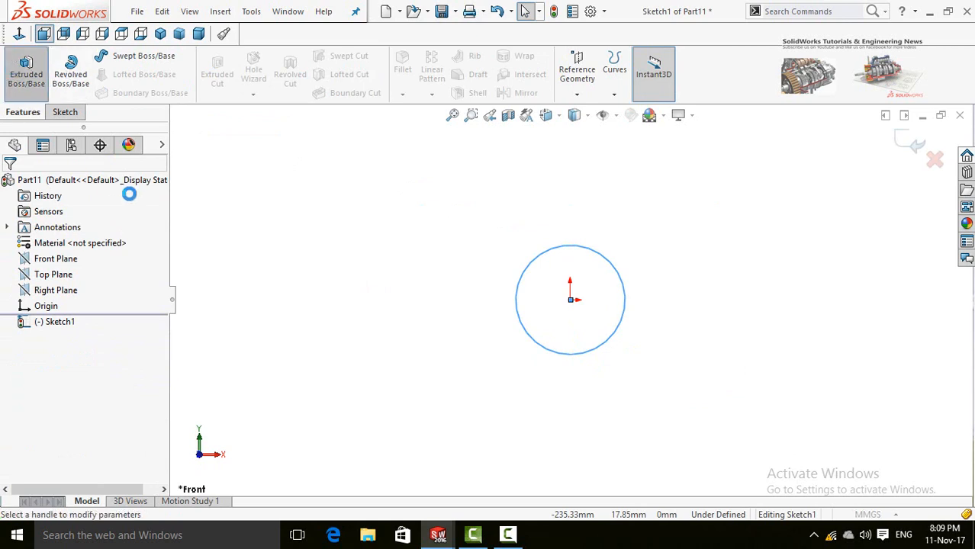
middle_click_drag(463, 292, 536, 317)
left_click_drag(540, 305, 330, 353)
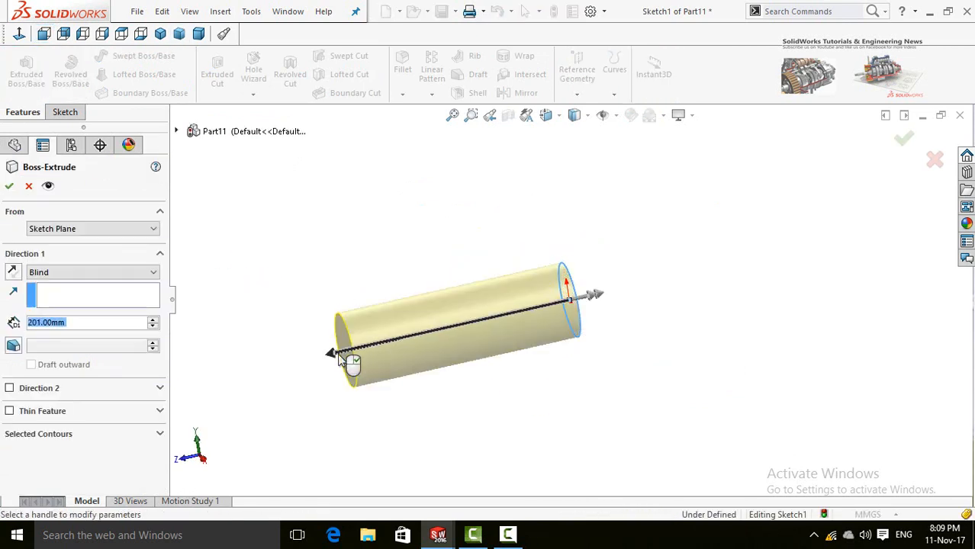
left_click(10, 185)
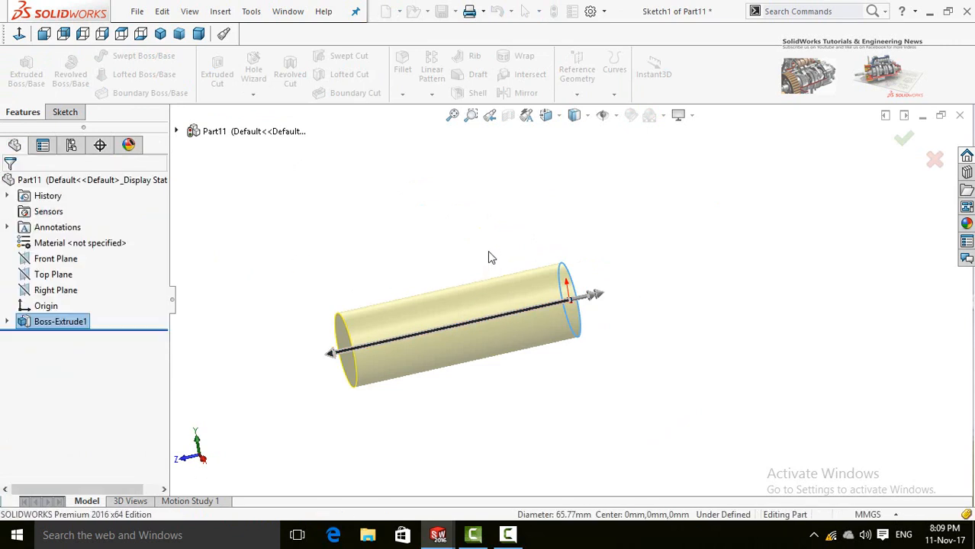
Create a reference plane offset 90 mm from the Right Plane, parallel to the cylinder's axis
middle_click_drag(616, 224, 628, 359)
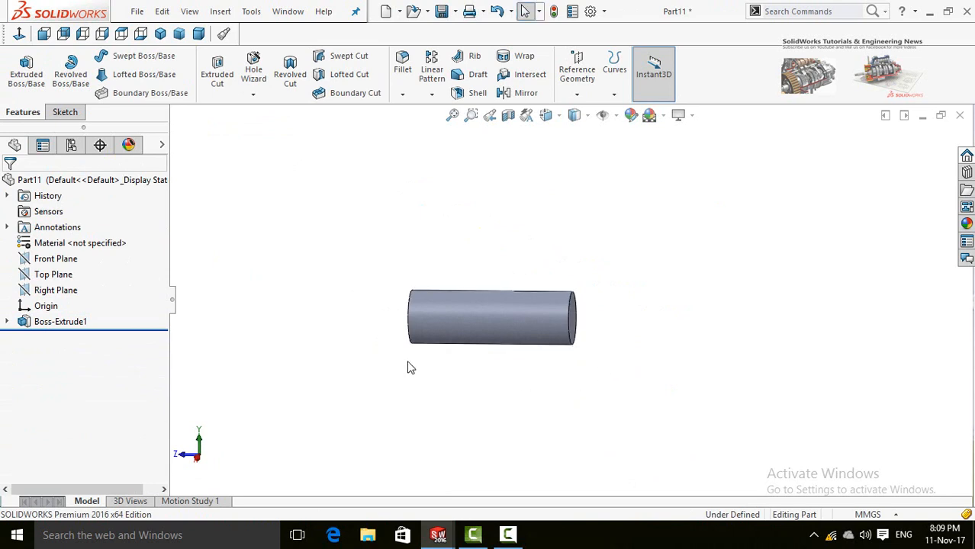
key("f")
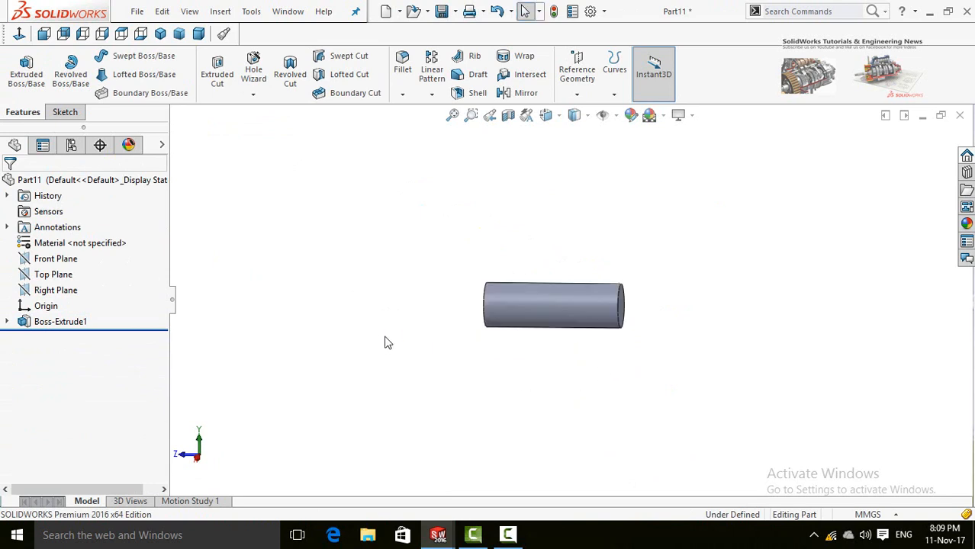
left_click(61, 295)
middle_click_drag(332, 312, 362, 445)
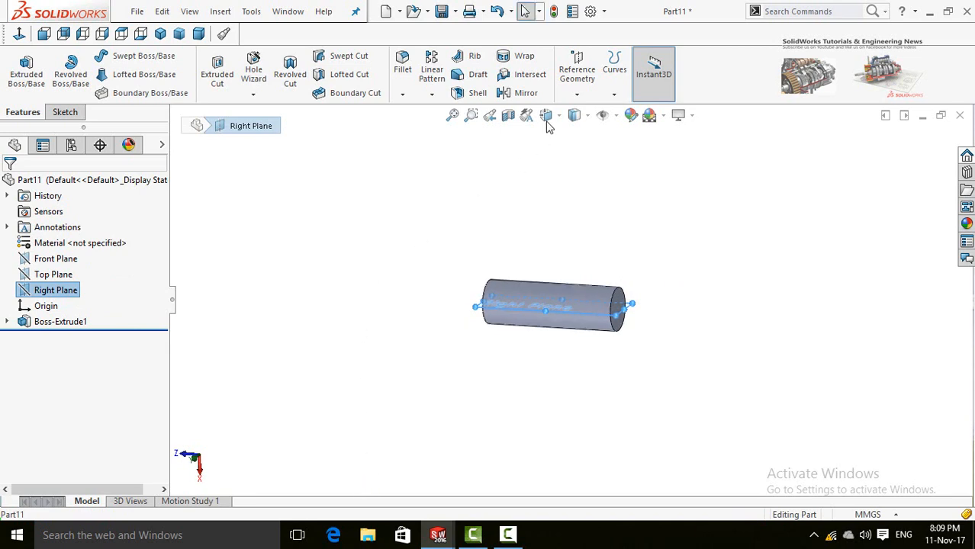
left_click(577, 90)
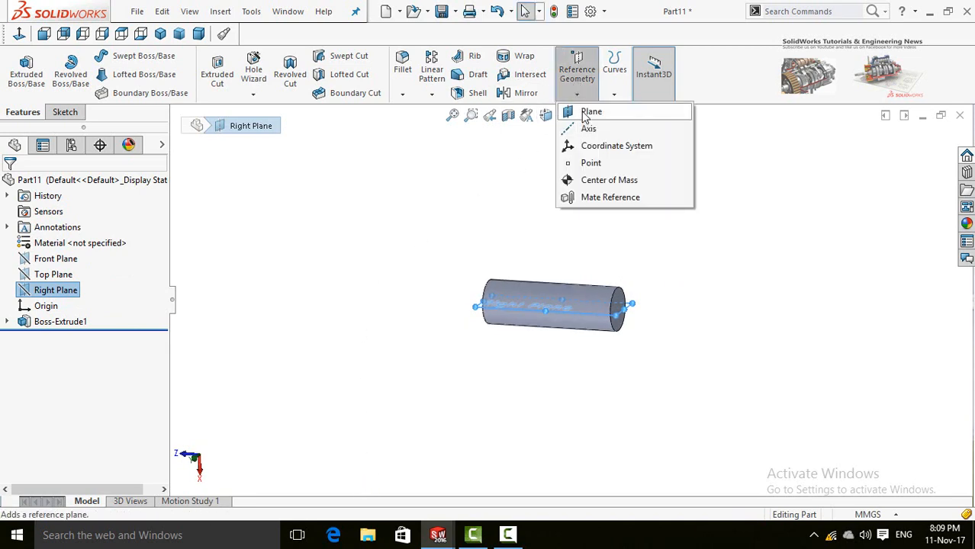
left_click(589, 112)
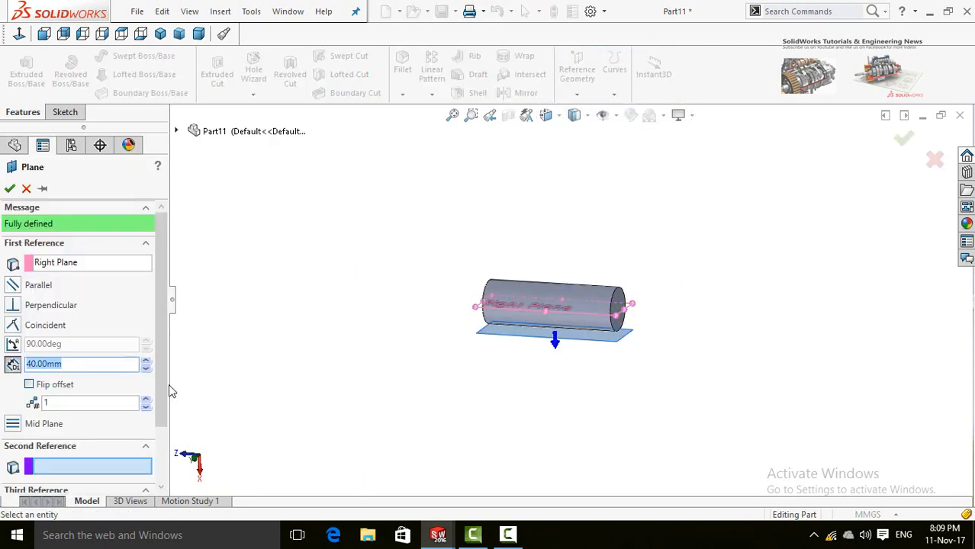
left_click(142, 362)
left_click(142, 362)
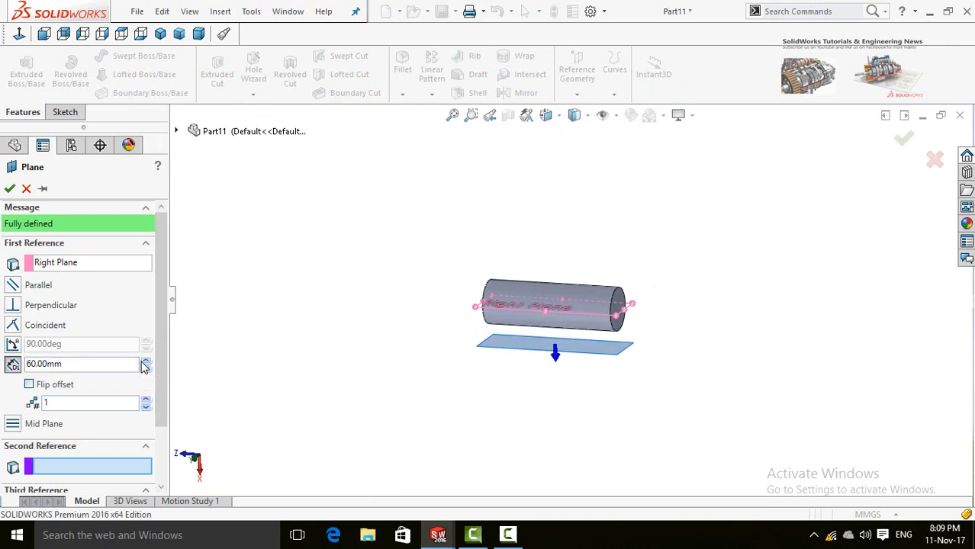
left_click(143, 362)
left_click(143, 362)
left_click(142, 361)
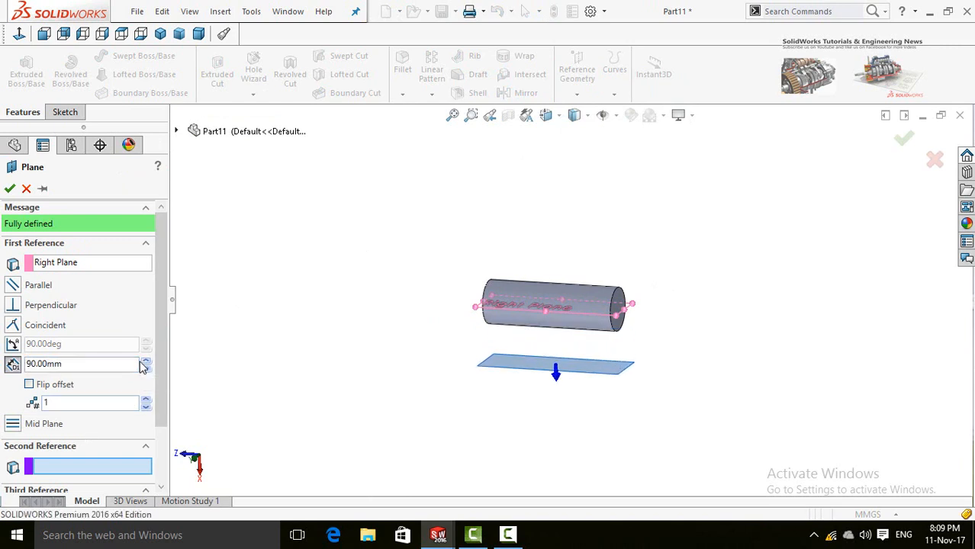
left_click(10, 188)
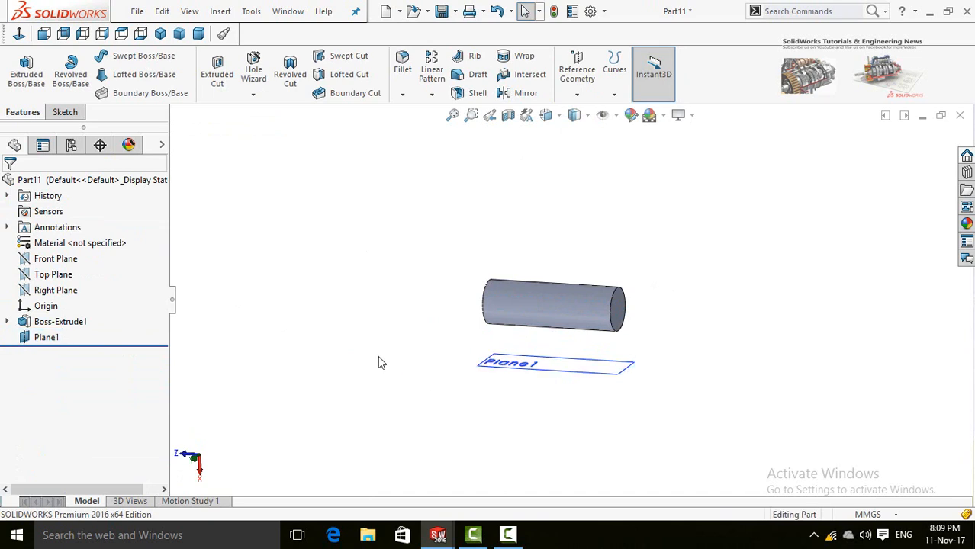
Sketch a circle about 46 mm in diameter on the Right Plane, centred on the cylinder's axis near its far end from the origin
left_click(46, 291)
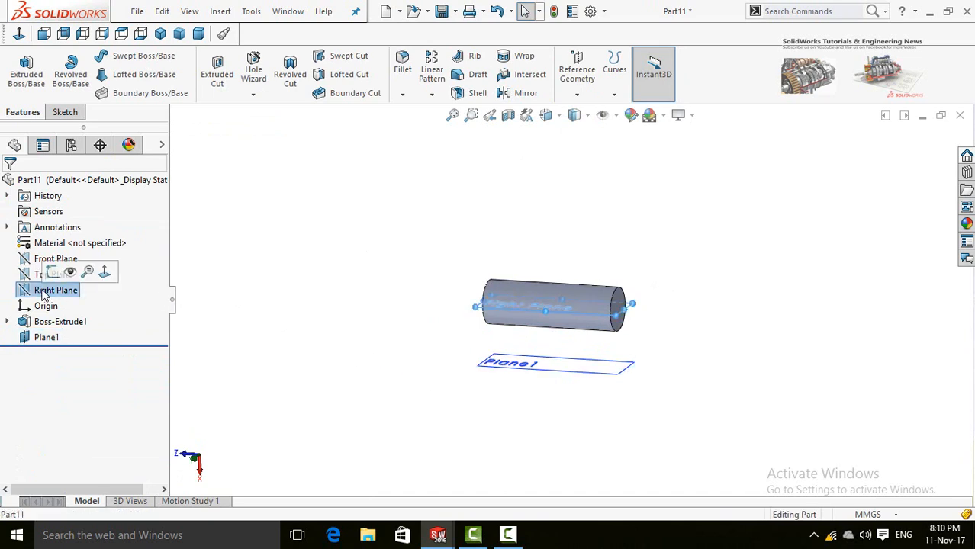
left_click(52, 272)
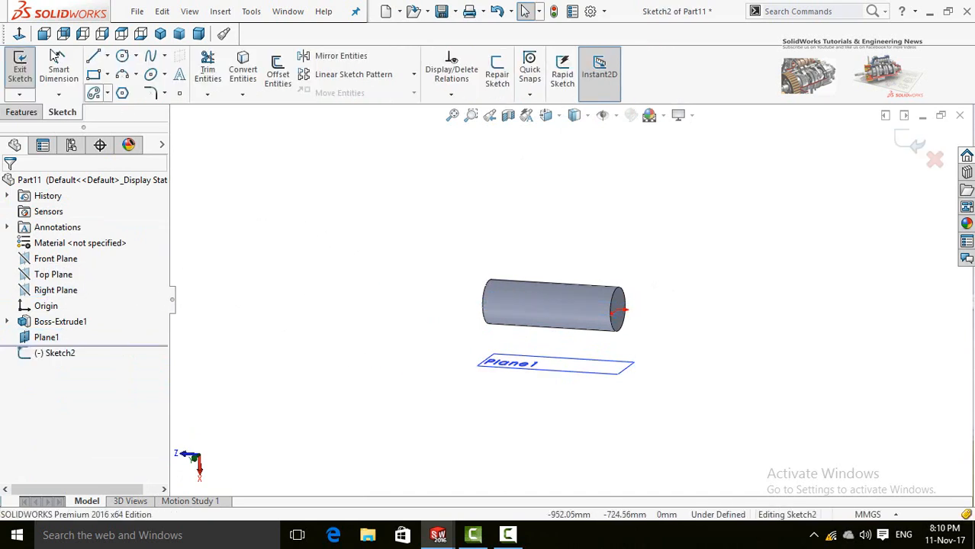
left_click(19, 33)
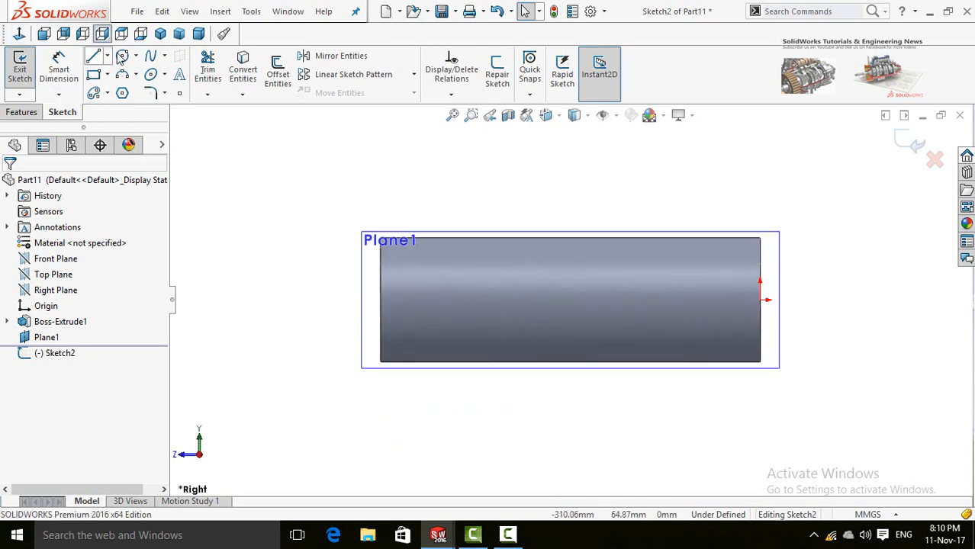
left_click(121, 58)
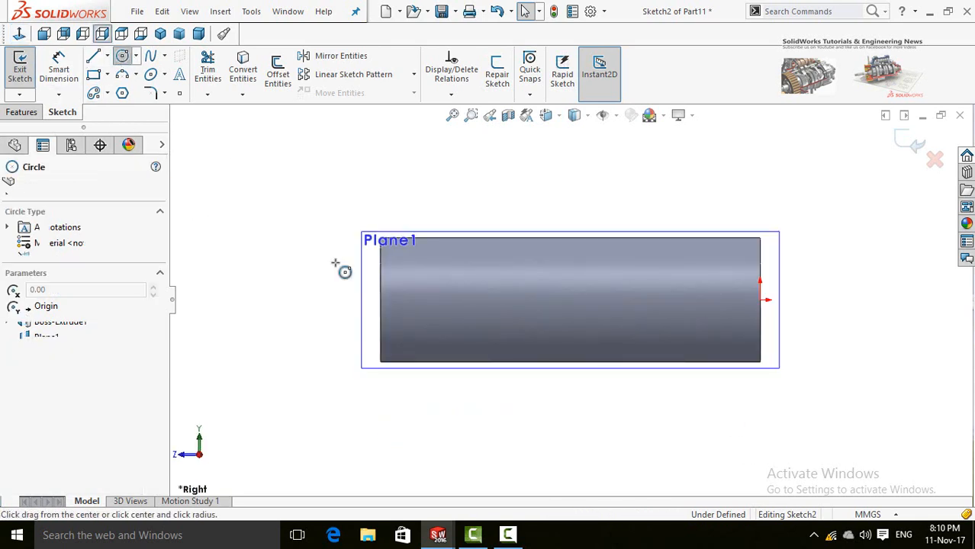
left_click(430, 299)
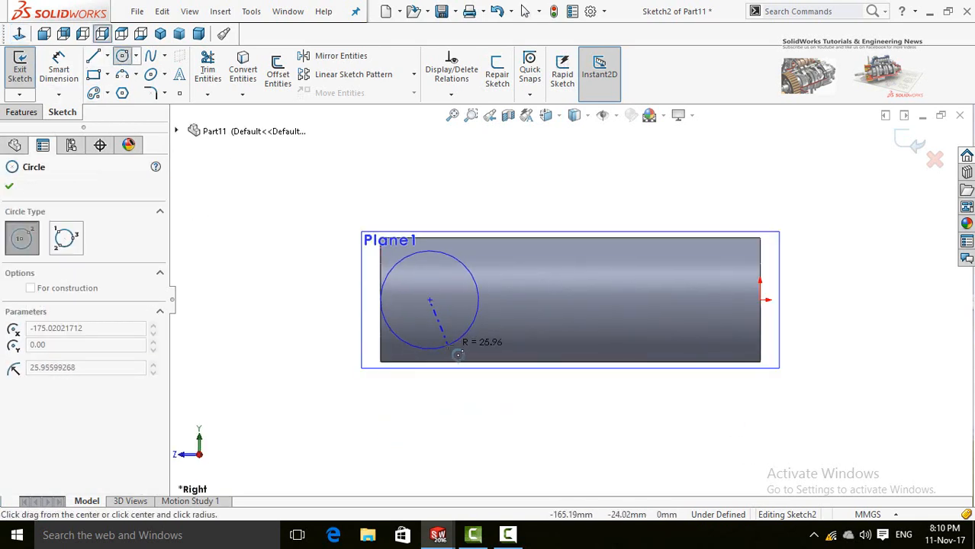
left_click(456, 350)
key("Escape")
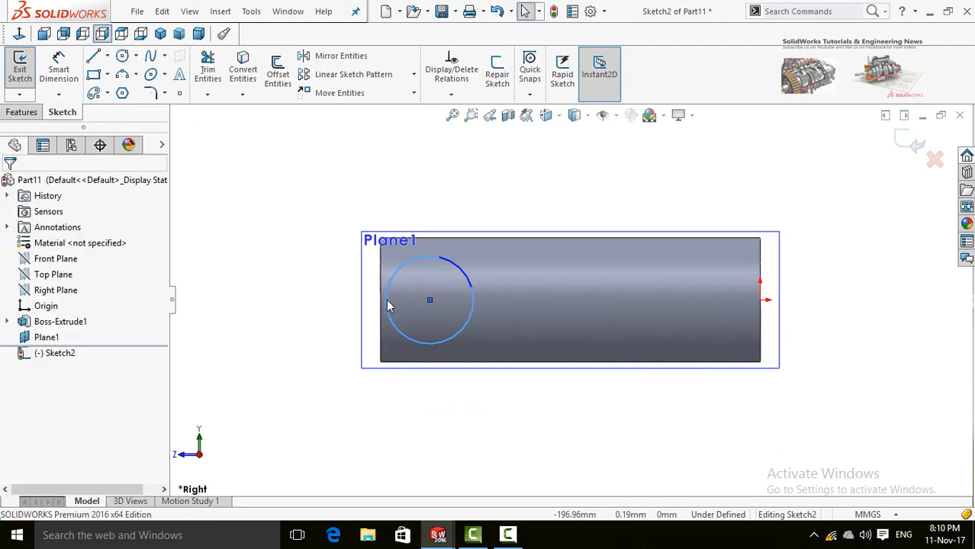
Make the circle tangent to the cylinder's end edge, enlarge it and finish the sketch
left_click(386, 299)
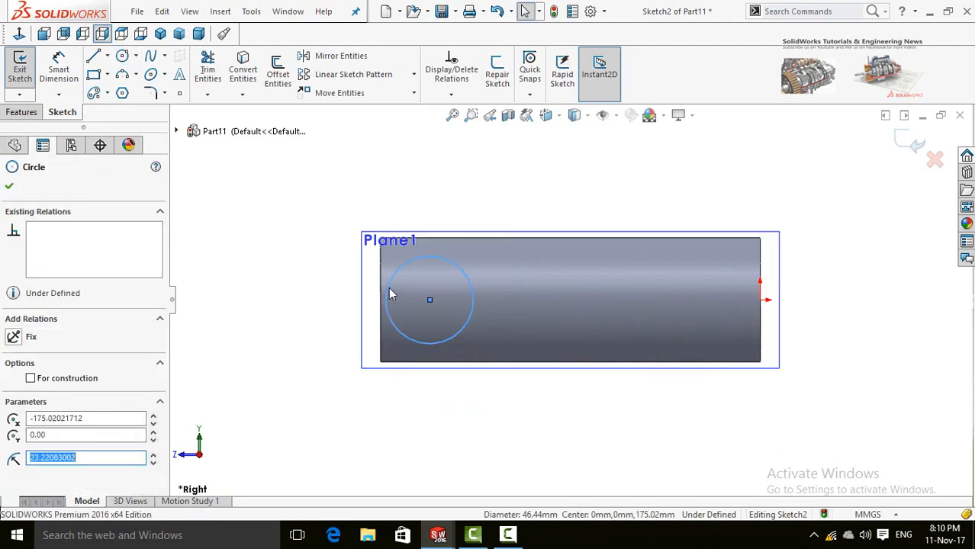
left_click(379, 282, "ctrl")
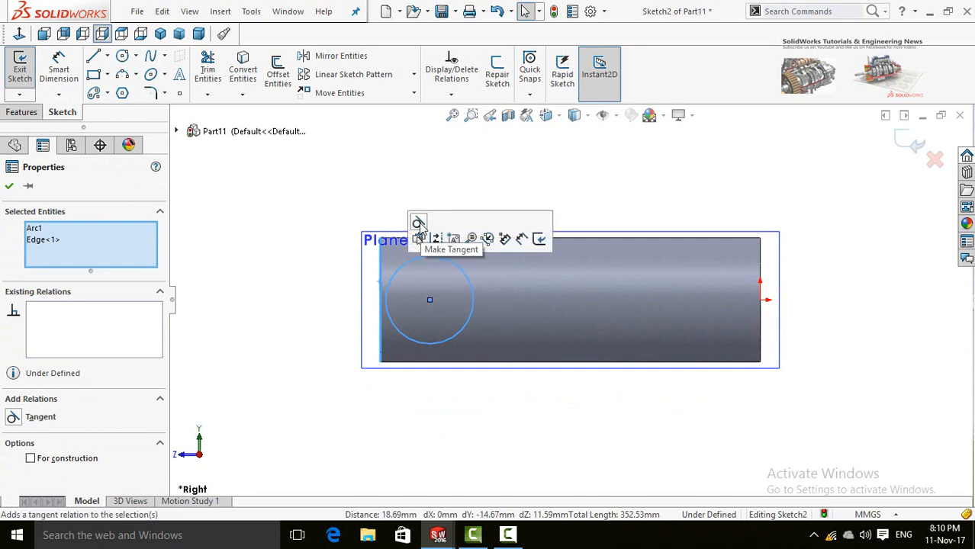
left_click(418, 224)
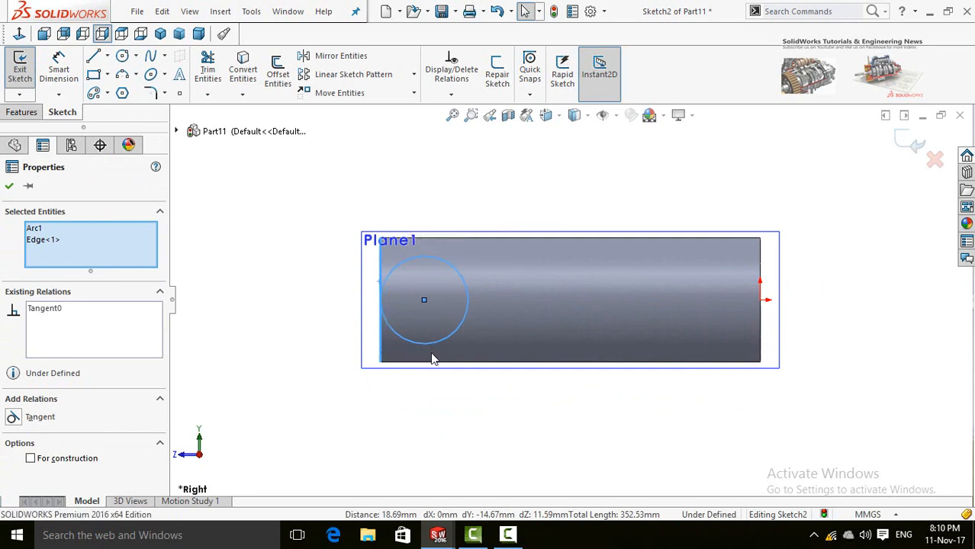
mouse_move(433, 357)
left_mouse_down()
mouse_move(437, 372)
mouse_move(439, 351)
left_mouse_up()
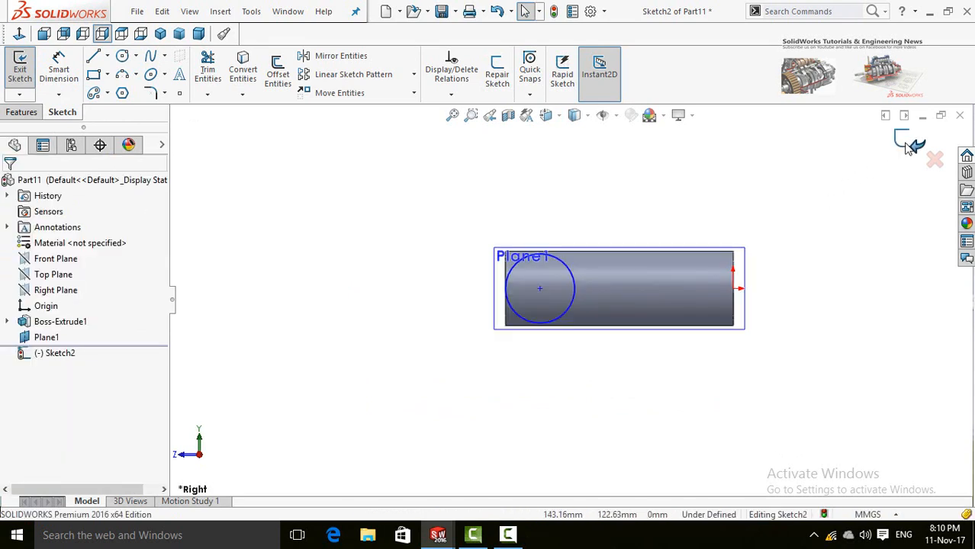
left_click(907, 144)
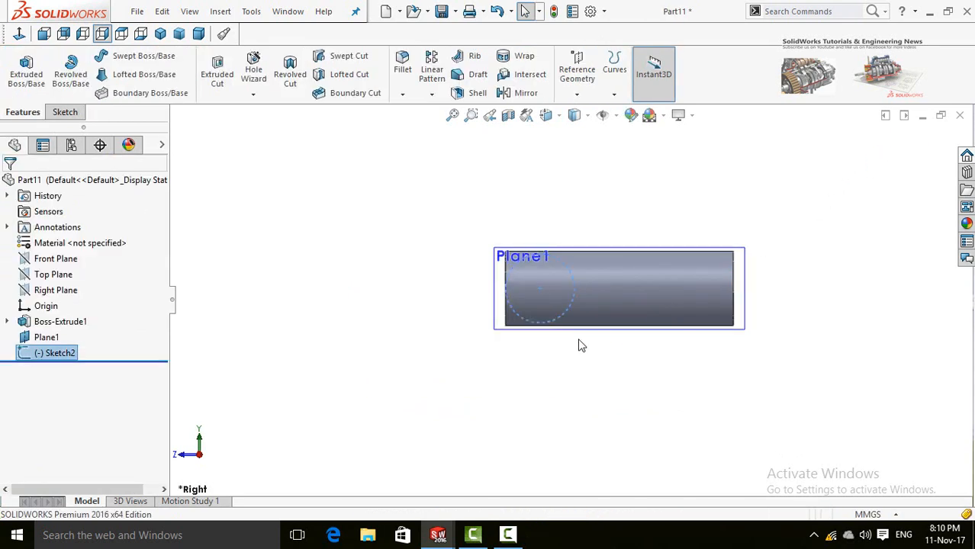
Sketch a circle on the offset plane, centred on the cylinder's axis about 55 mm from the origin, and finish the sketch
mouse_move(416, 246)
middle_mouse_down()
mouse_move(386, 264)
mouse_move(357, 376)
mouse_move(327, 393)
mouse_move(360, 320)
mouse_move(421, 285)
mouse_move(385, 292)
mouse_move(429, 325)
middle_mouse_up()
left_click(627, 365)
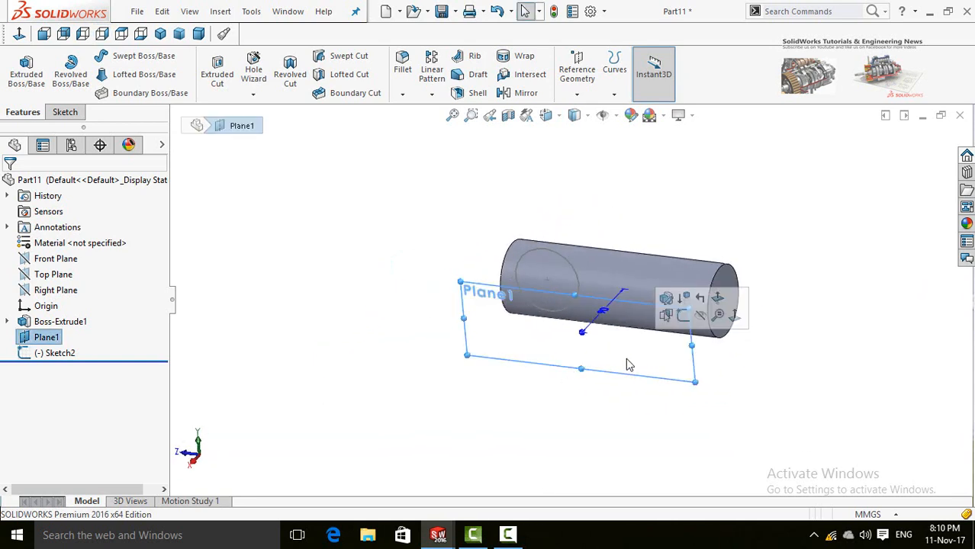
left_click(686, 325)
left_click(403, 342)
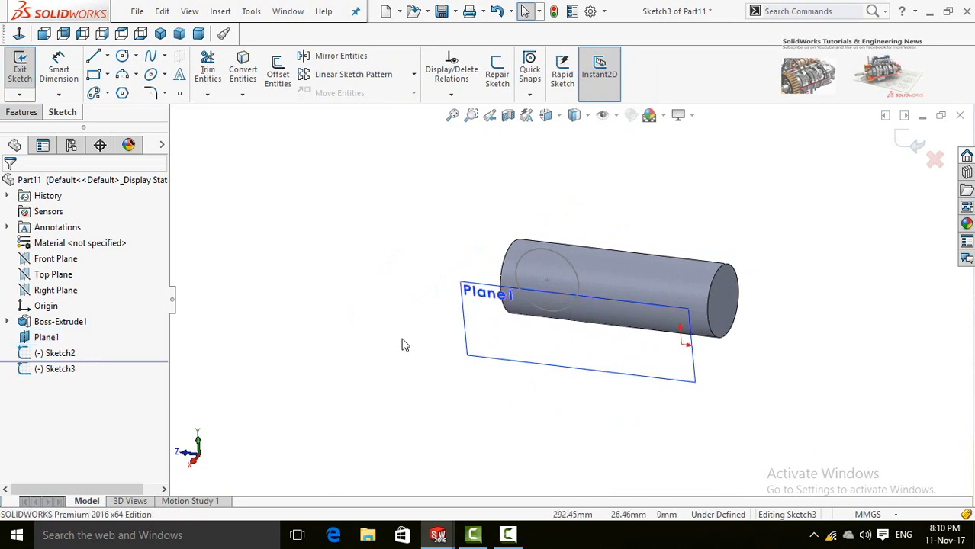
middle_click_drag(436, 316, 448, 250)
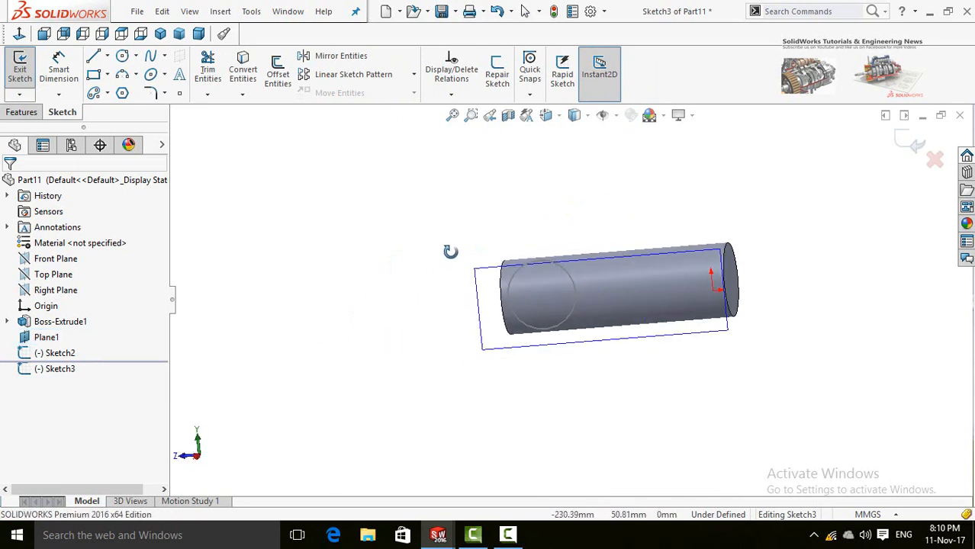
left_click(16, 35)
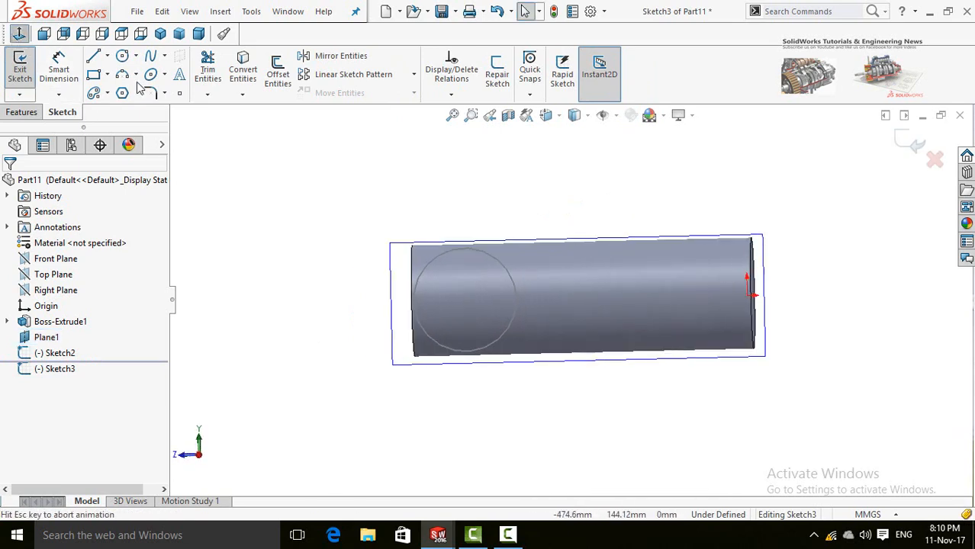
left_click(122, 55)
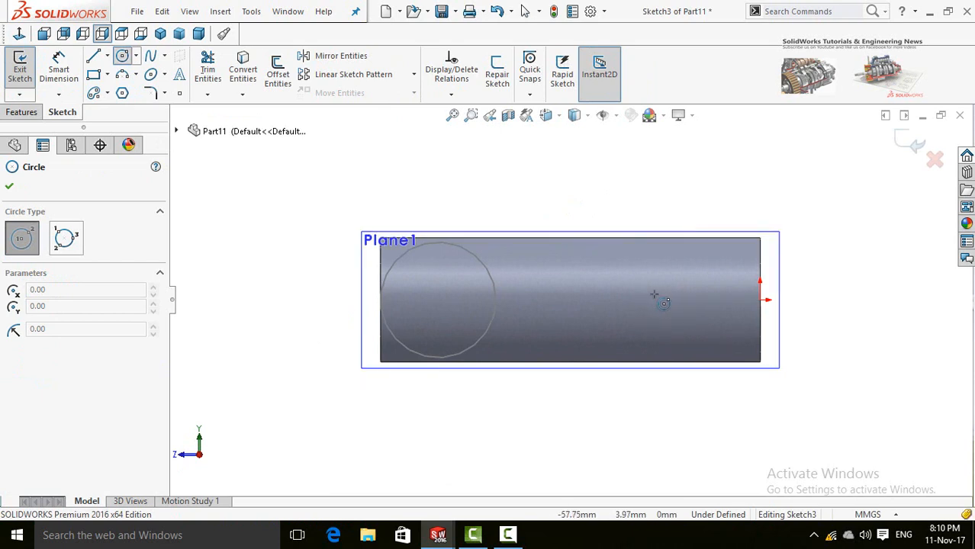
left_click(656, 302)
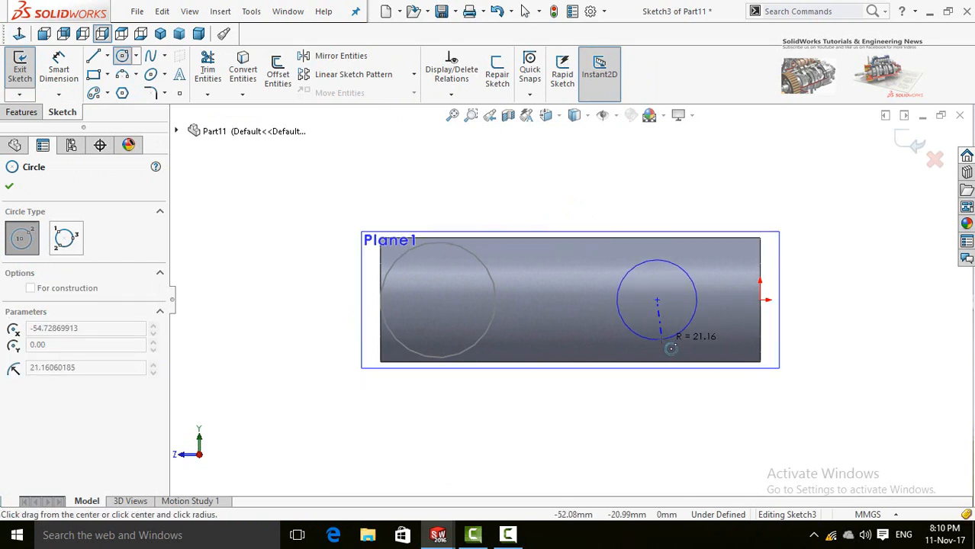
left_click(669, 343)
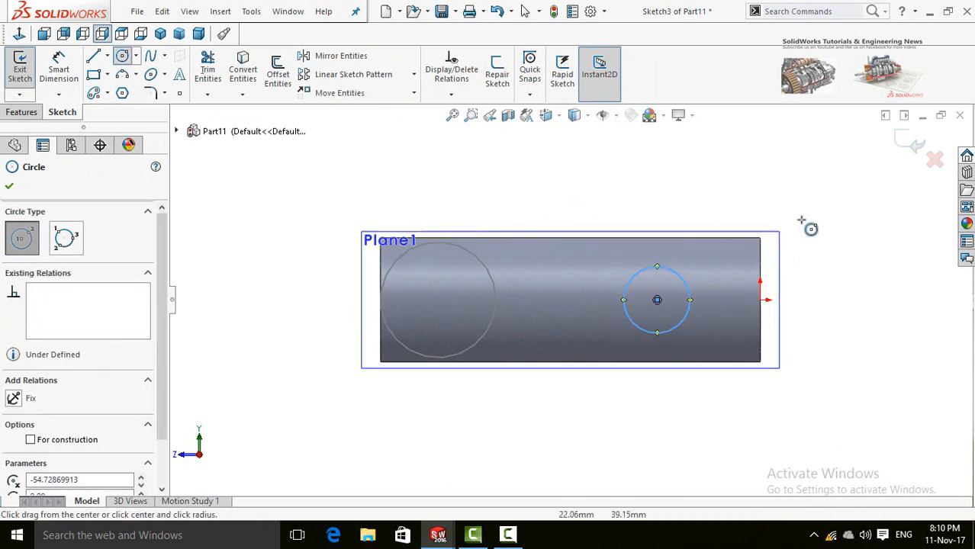
left_click(916, 145)
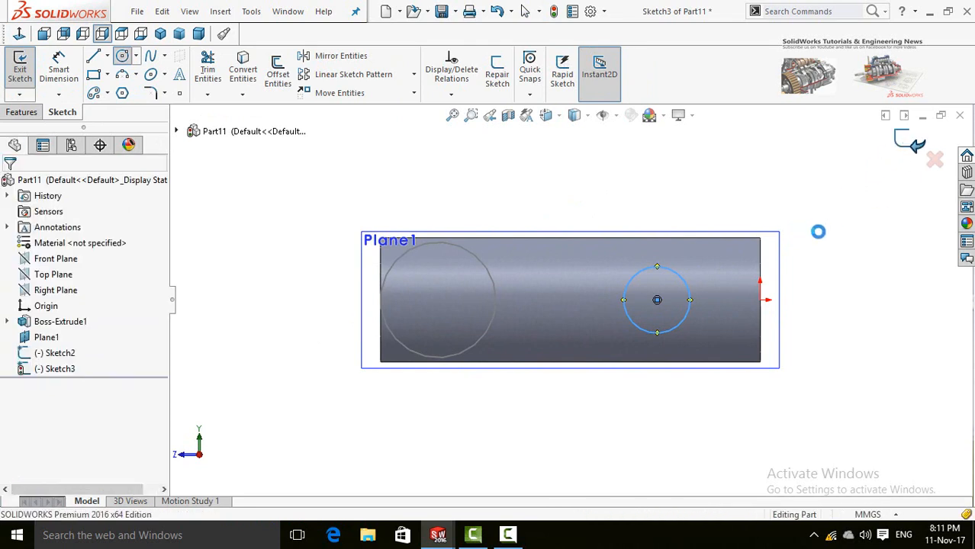
Hide the offset plane
mouse_move(758, 205)
middle_mouse_down()
mouse_move(741, 218)
mouse_move(700, 379)
mouse_move(742, 311)
mouse_move(744, 325)
mouse_move(668, 290)
mouse_move(707, 383)
mouse_move(564, 397)
middle_mouse_up()
left_click(745, 325)
left_click(503, 370)
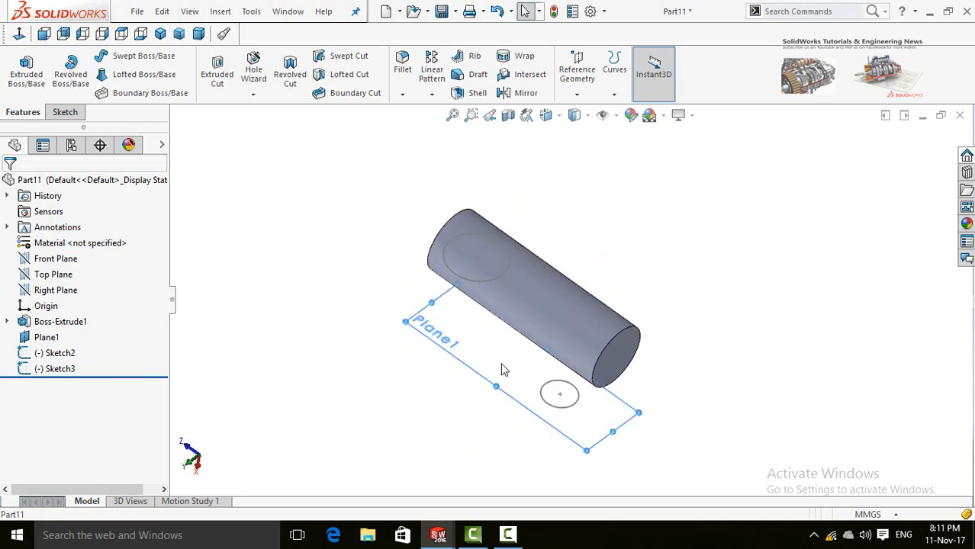
left_click(570, 321)
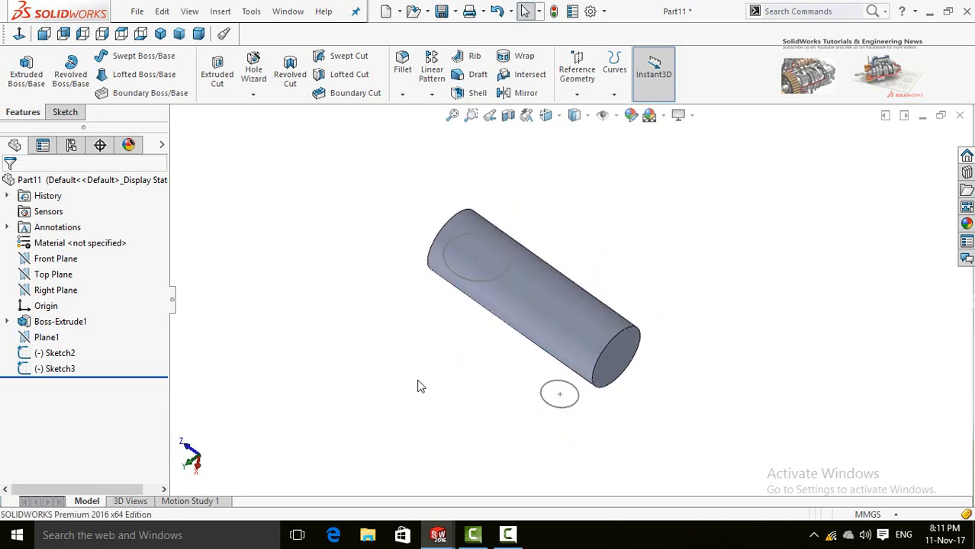
Start a Boundary Boss/Base with the offset-plane circle and the Right Plane circle as its Direction 1 profiles
middle_click_drag(418, 387, 334, 280)
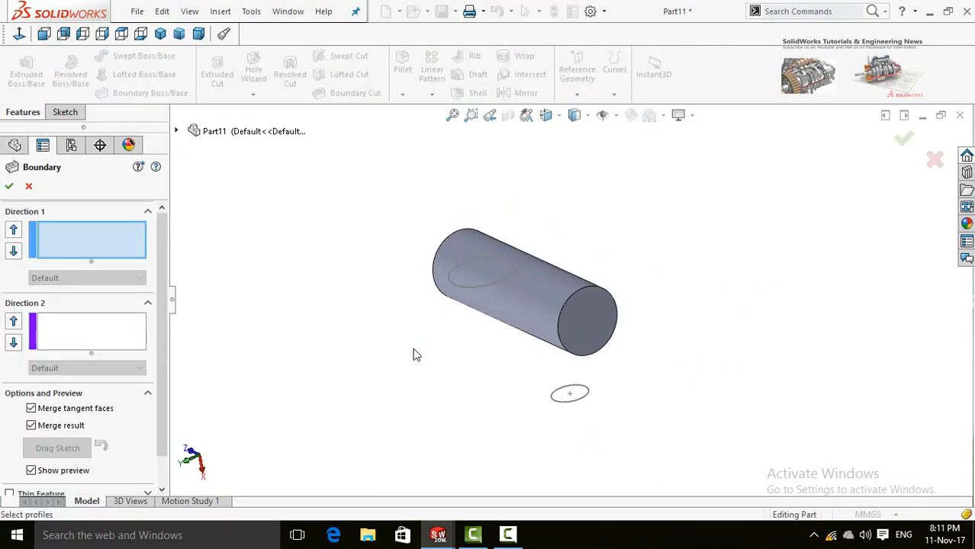
middle_click_drag(413, 353, 436, 325)
scroll(427, 343, "down", 1)
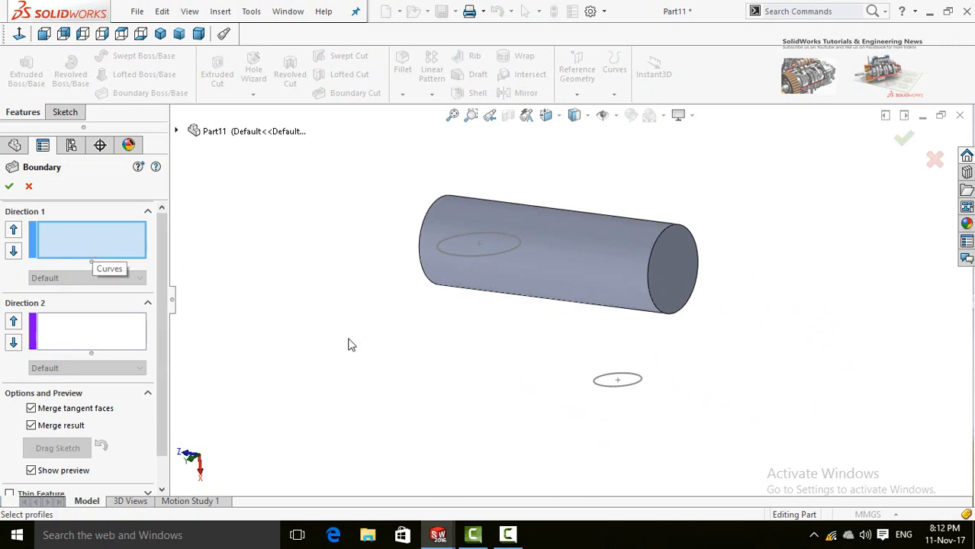
left_click(601, 386)
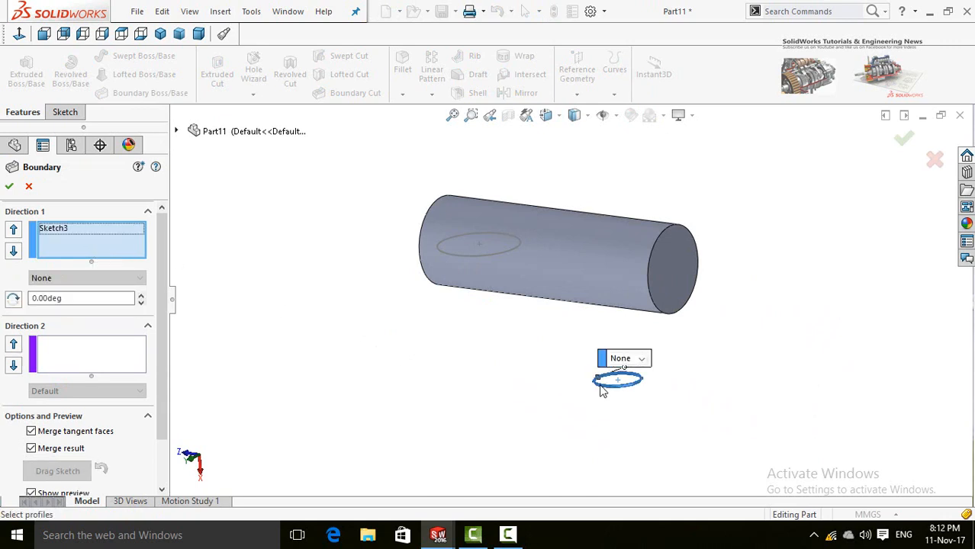
left_click(465, 256)
mouse_move(446, 392)
middle_mouse_down()
mouse_move(466, 348)
mouse_move(445, 365)
middle_mouse_up()
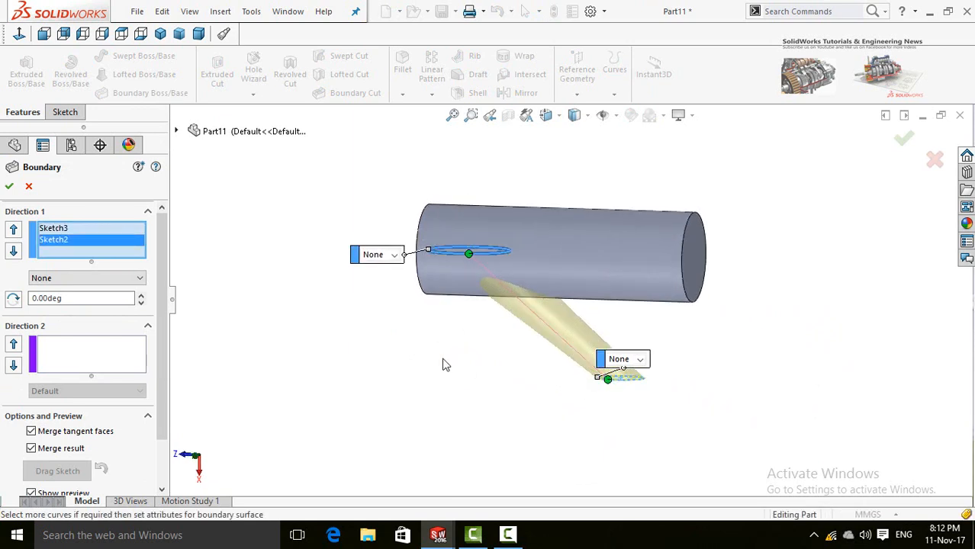
Set both boundary profiles to Normal To Profile and create the boundary boss merged with the cylinder
left_click(394, 255)
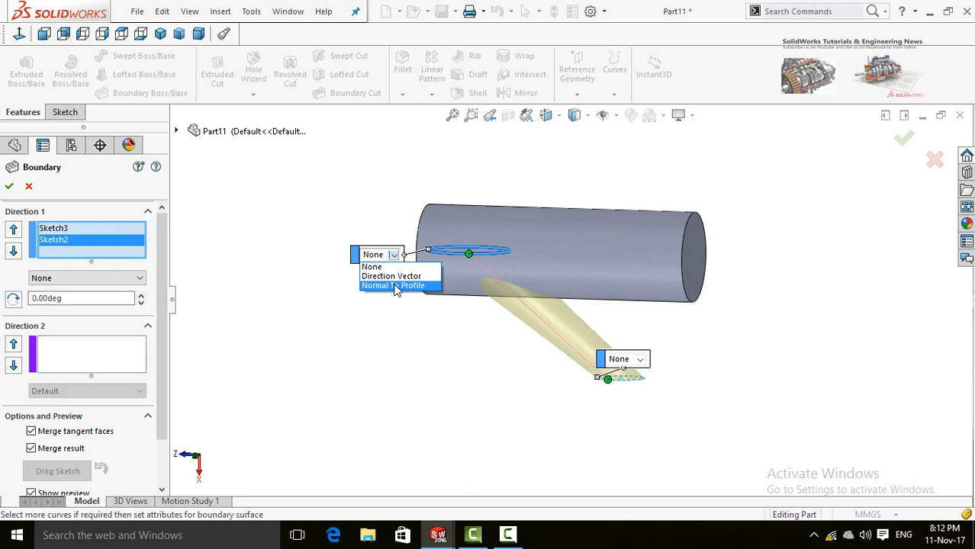
left_click(395, 286)
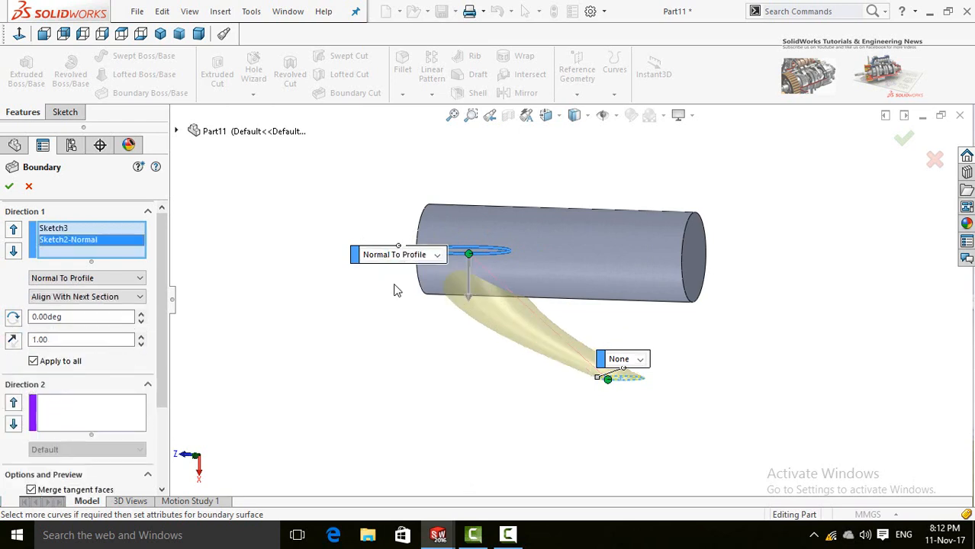
left_click(639, 359)
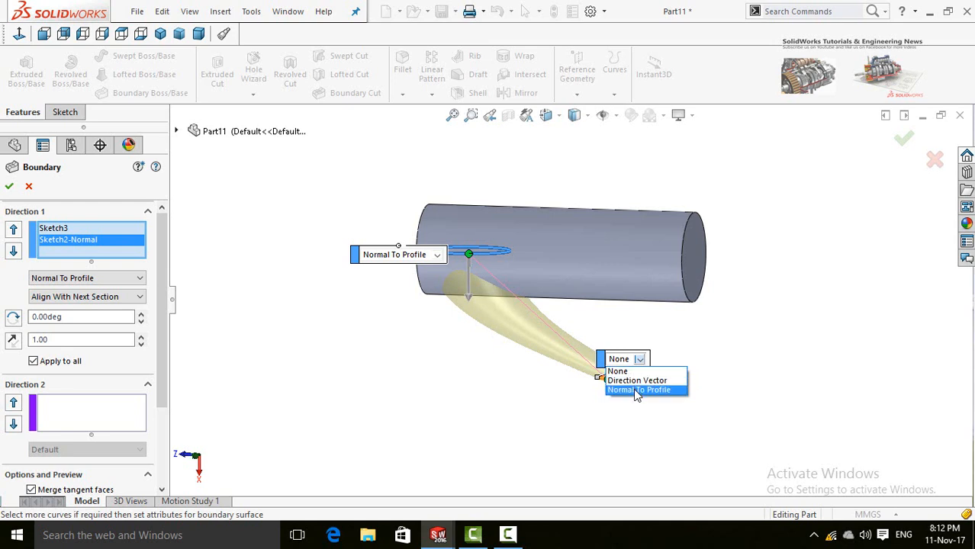
left_click(636, 390)
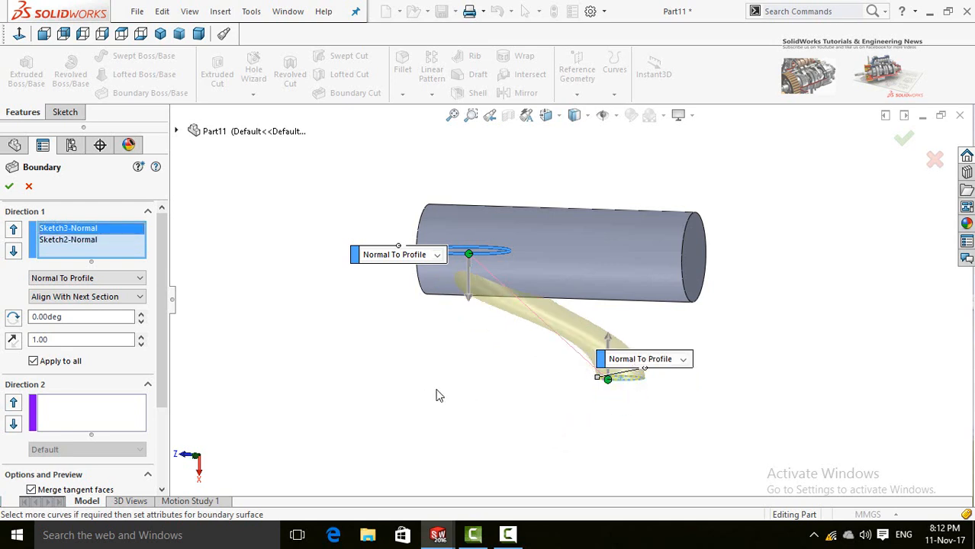
mouse_move(459, 392)
middle_mouse_down()
mouse_move(443, 381)
mouse_move(471, 374)
mouse_move(483, 387)
mouse_move(459, 350)
mouse_move(422, 373)
mouse_move(435, 371)
mouse_move(456, 394)
middle_mouse_up()
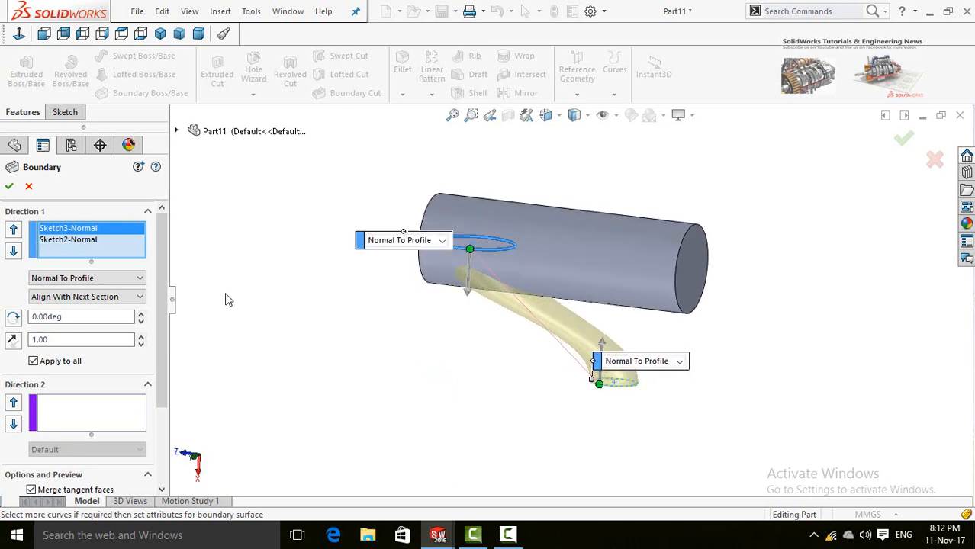
left_click_drag(158, 291, 157, 423)
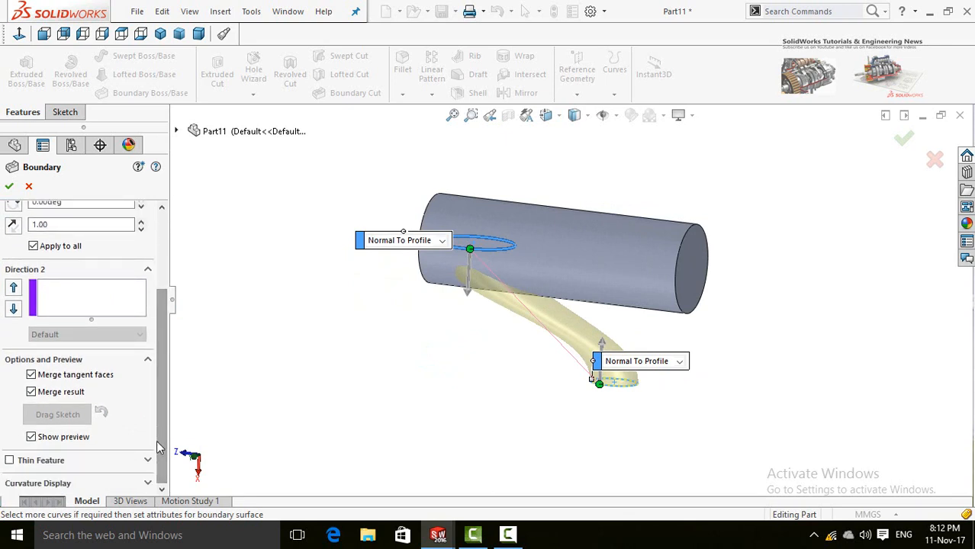
scroll(158, 441, "up", 4)
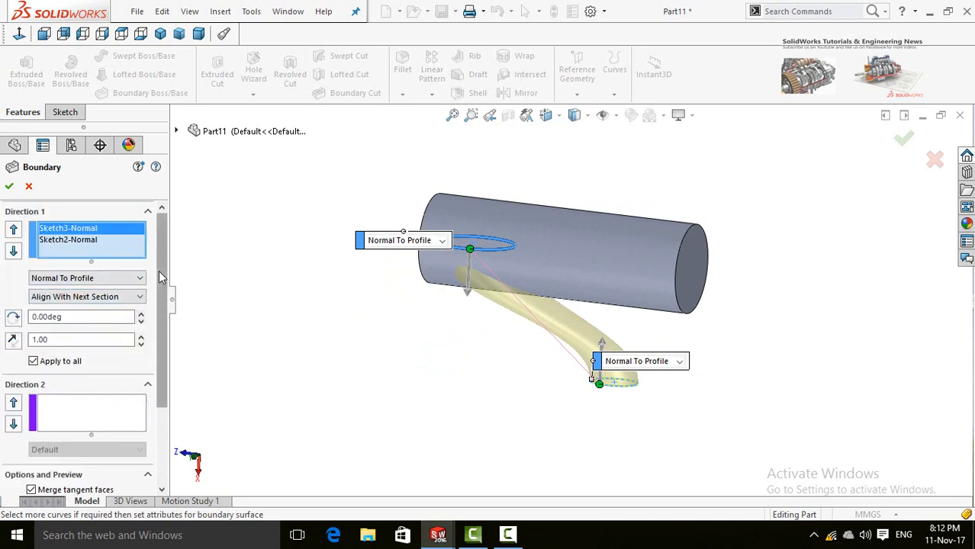
scroll(159, 343, "down", 3)
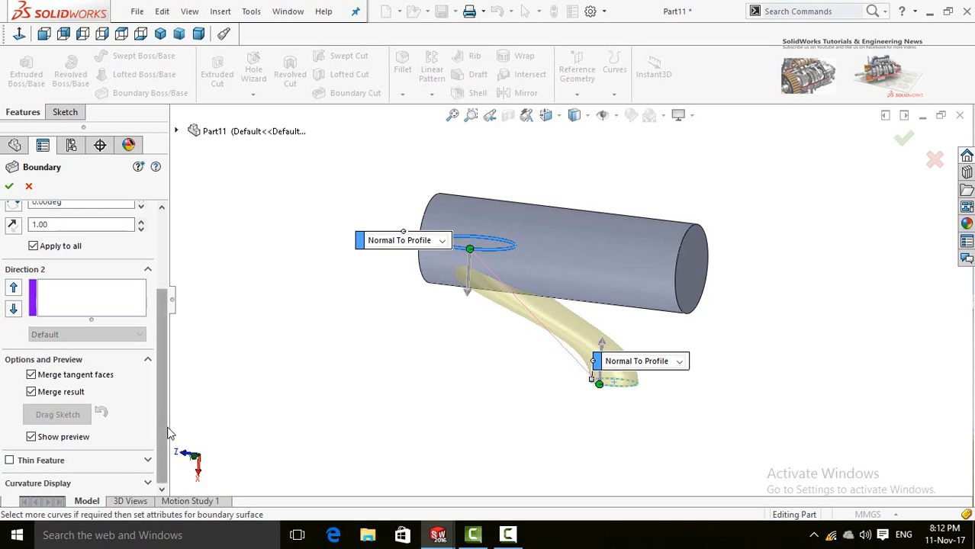
left_click(9, 187)
Start a Shell that removes both end faces of the cylinder and the free end face of the curved branch, with its preview shown
middle_click_drag(523, 391, 450, 306)
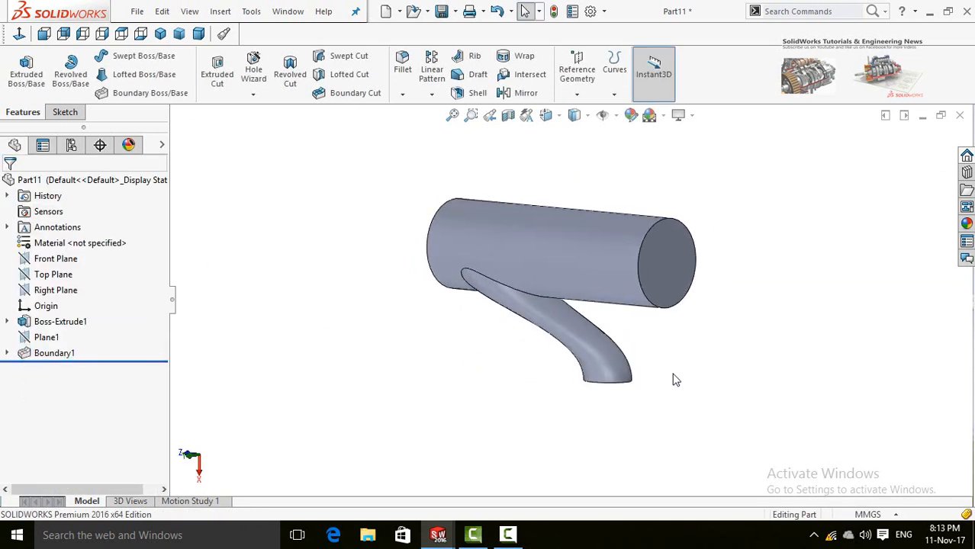
middle_click_drag(674, 380, 689, 363)
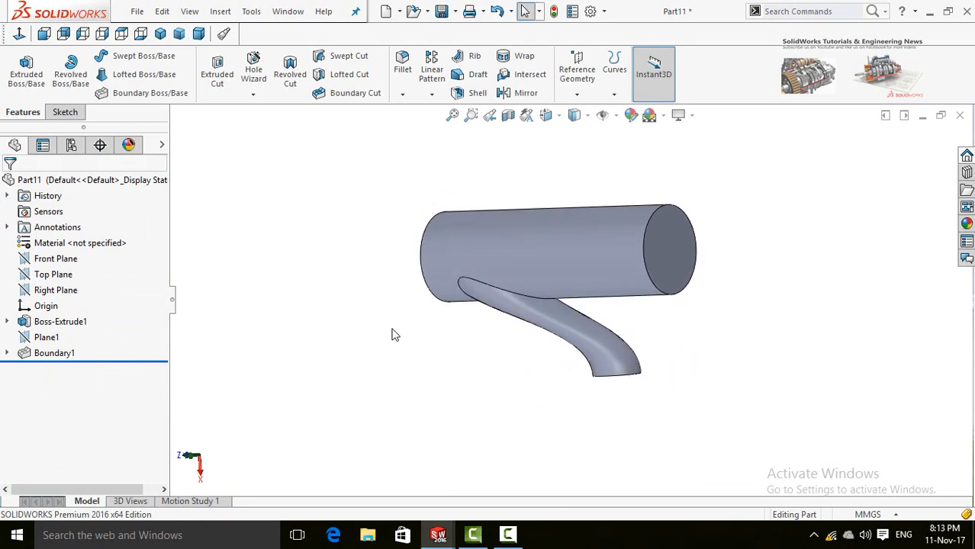
middle_click_drag(393, 336, 376, 290)
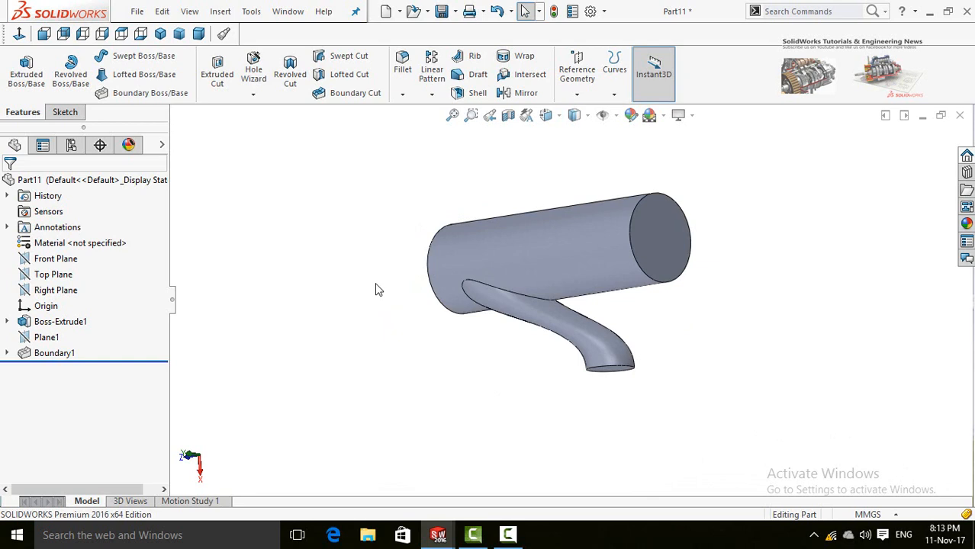
left_click(459, 93)
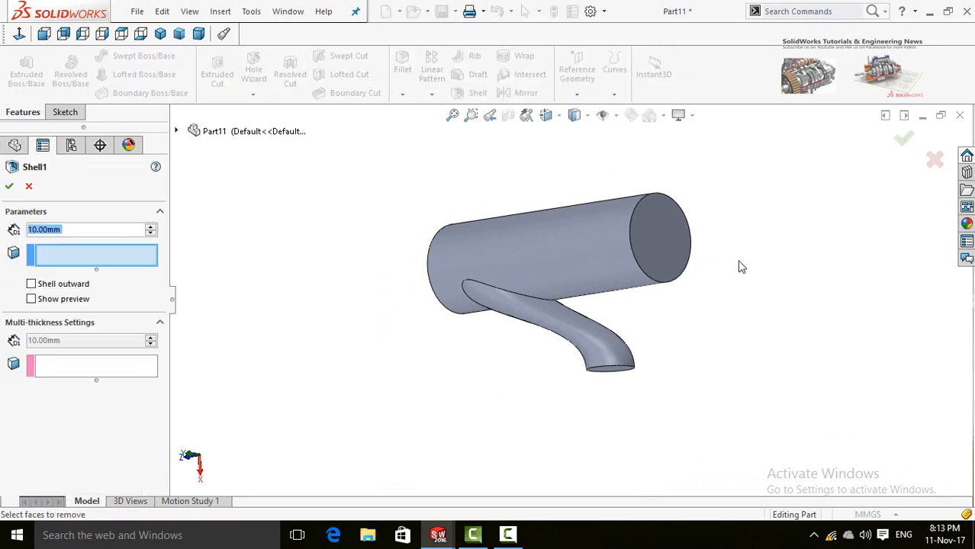
middle_click_drag(738, 267, 618, 353)
left_click(651, 249)
left_click(510, 280)
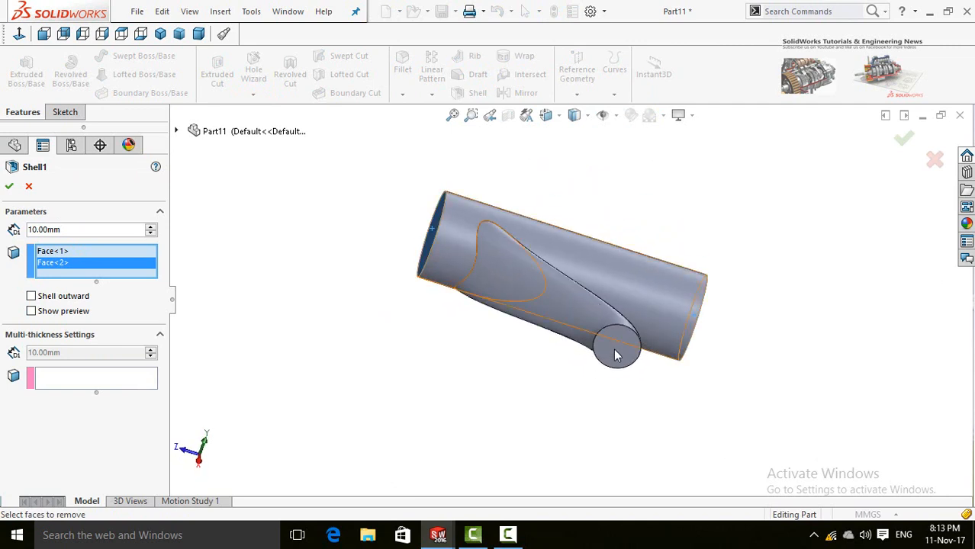
left_click(616, 349)
middle_click_drag(353, 286, 308, 403)
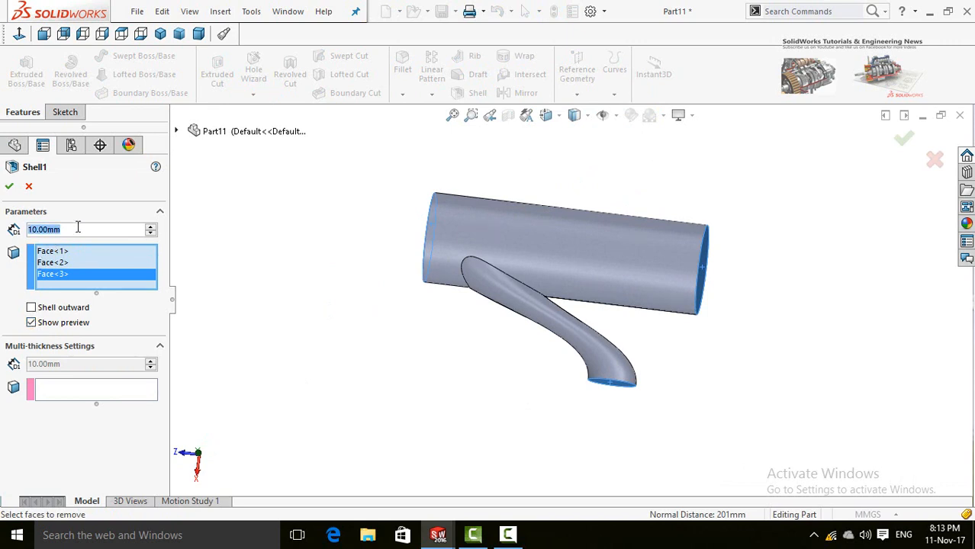
Set the shell thickness to 1 mm and create the shell
type("1")
key("Return")
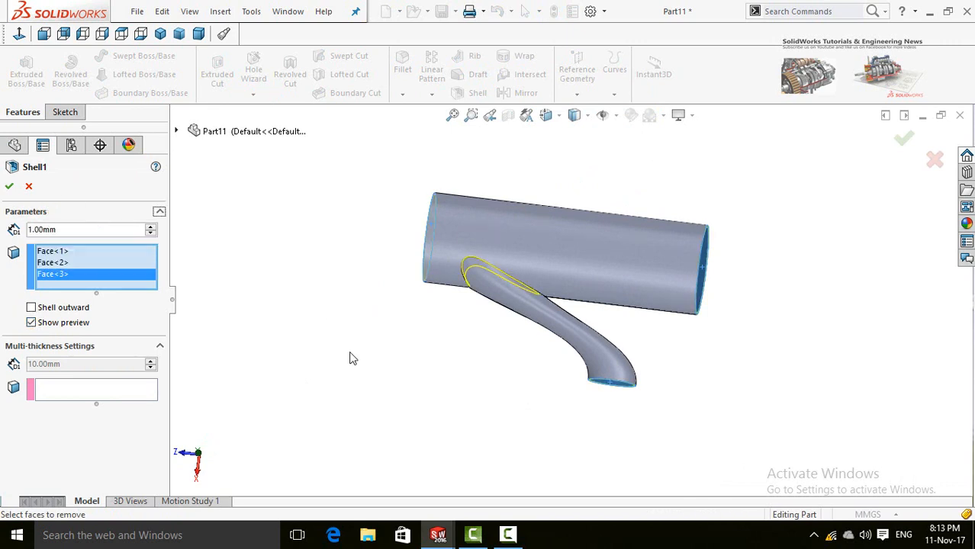
middle_click_drag(345, 293, 278, 330)
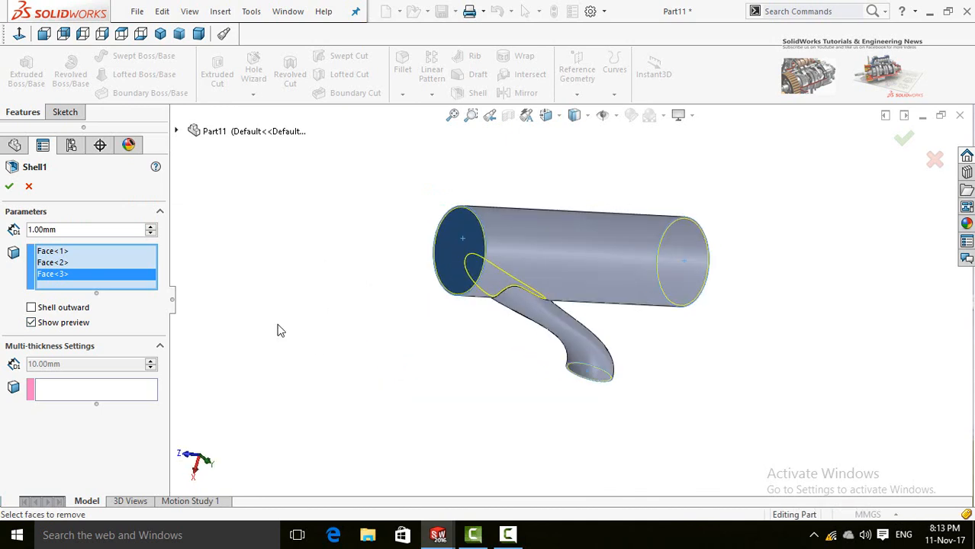
left_click(9, 188)
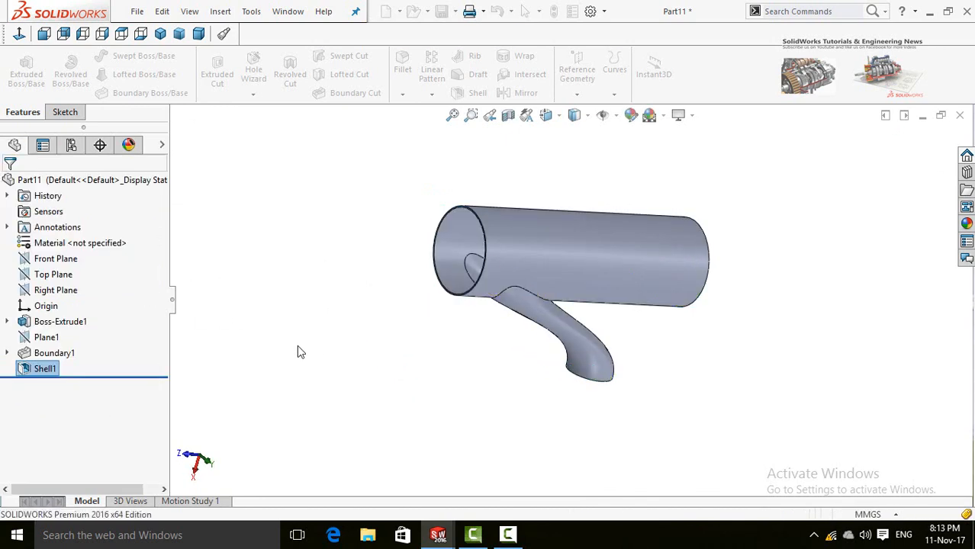
mouse_move(372, 345)
middle_mouse_down()
mouse_move(422, 351)
mouse_move(398, 421)
mouse_move(412, 432)
mouse_move(398, 399)
mouse_move(263, 309)
mouse_move(206, 334)
mouse_move(292, 329)
mouse_move(367, 390)
mouse_move(370, 406)
mouse_move(357, 385)
mouse_move(373, 355)
middle_mouse_up()
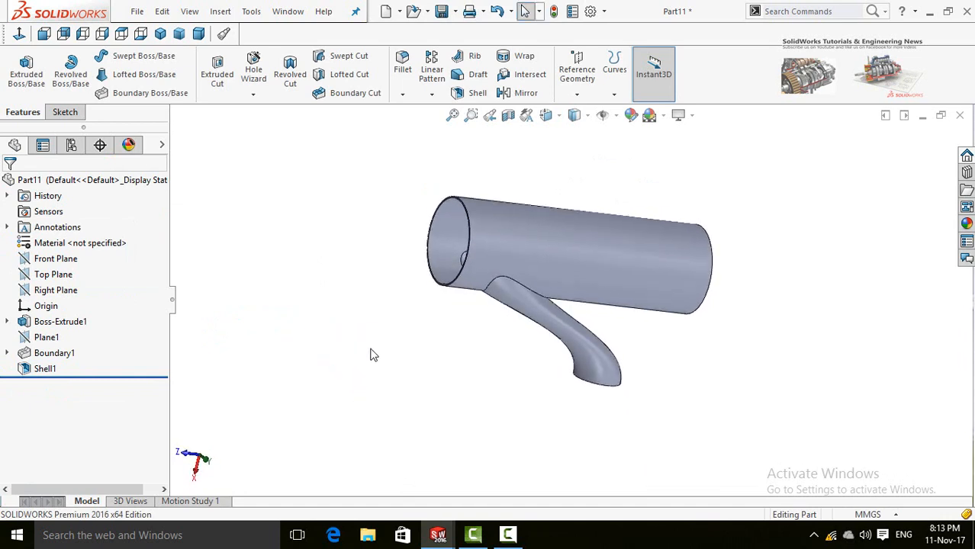
middle_click_drag(384, 280, 394, 253)
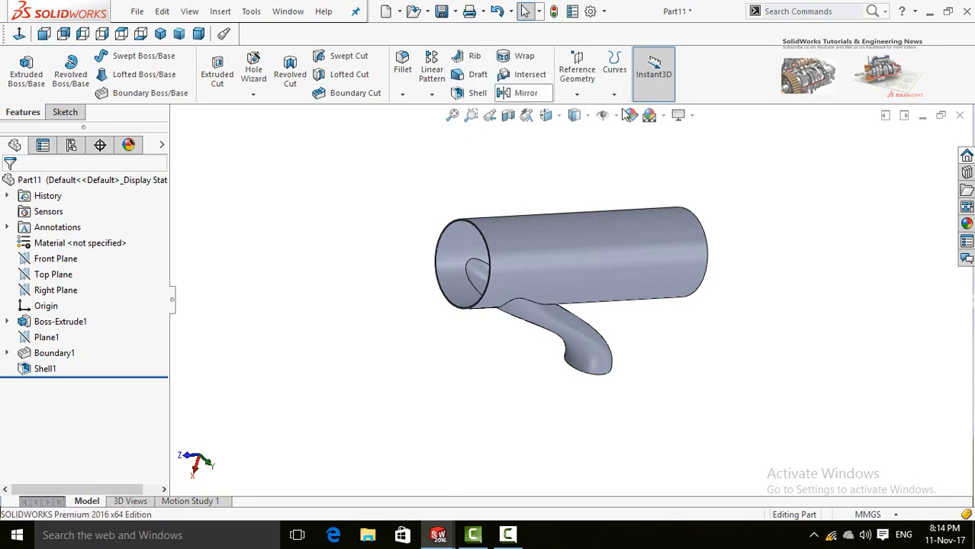
Close the shelled cylinder part and create a new part document
left_click(961, 115)
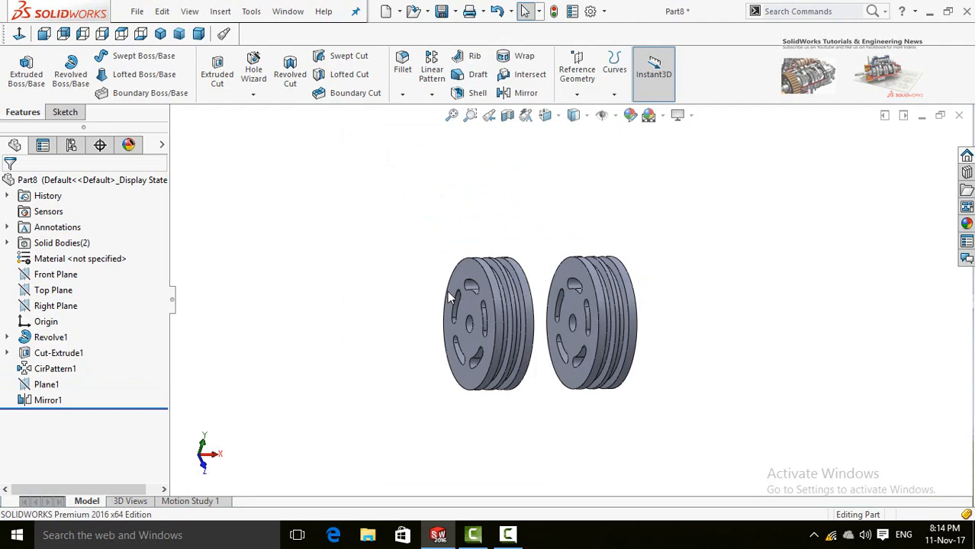
key("ctrl+n")
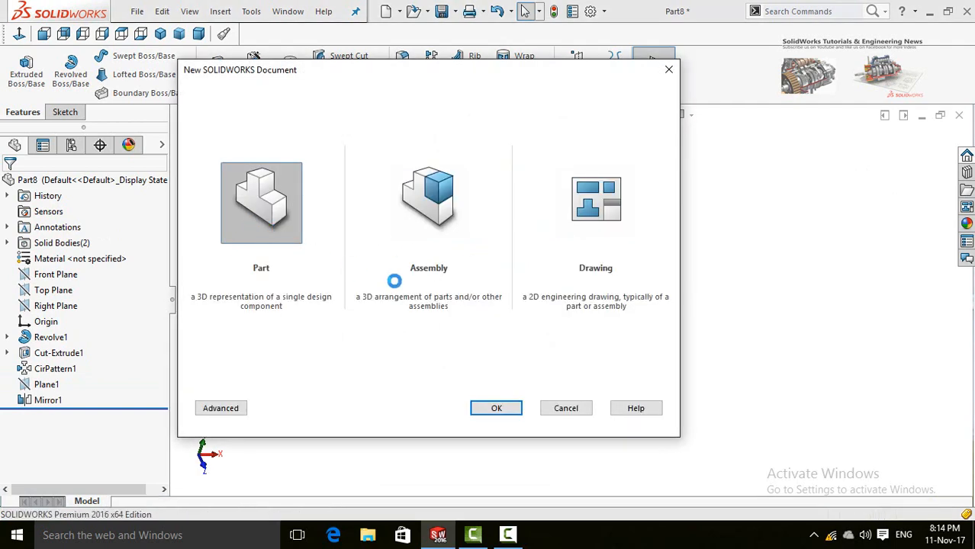
key("Return")
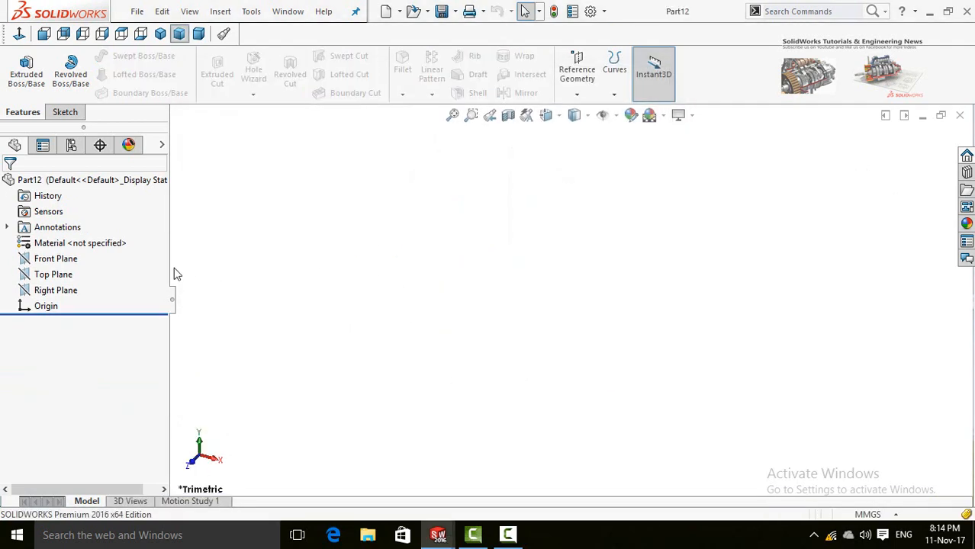
On the Front Plane, sketch a horizontal line leftward from the origin and a vertical line upward from its free end
left_click(61, 258)
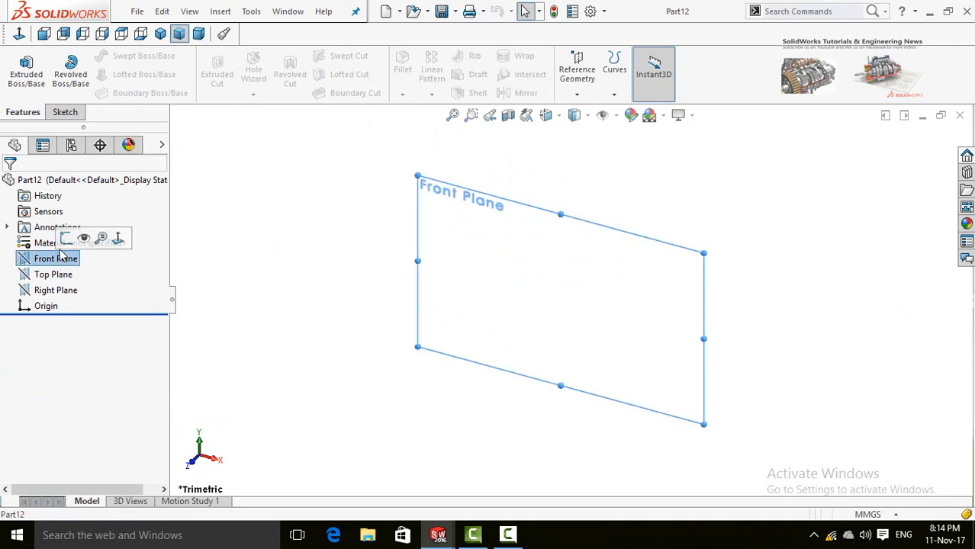
left_click(67, 238)
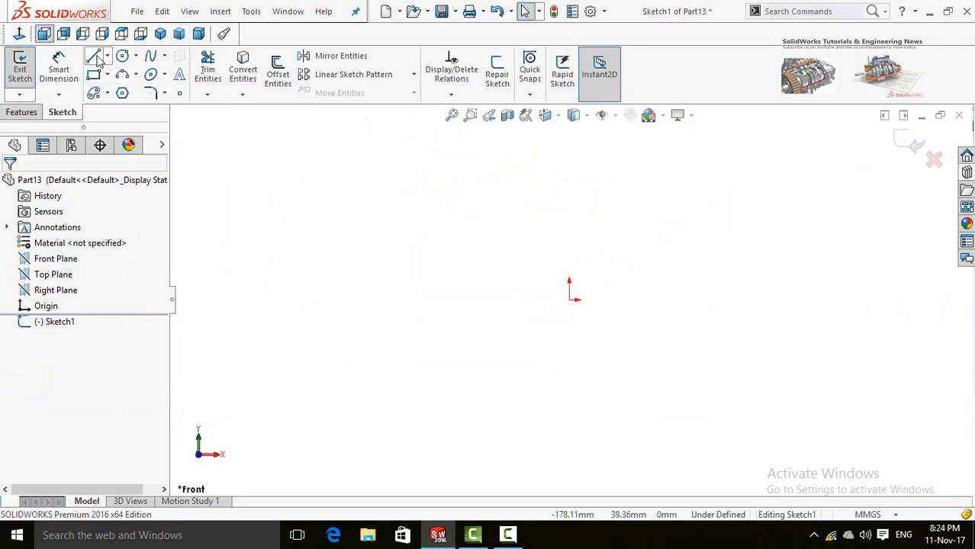
left_click(95, 57)
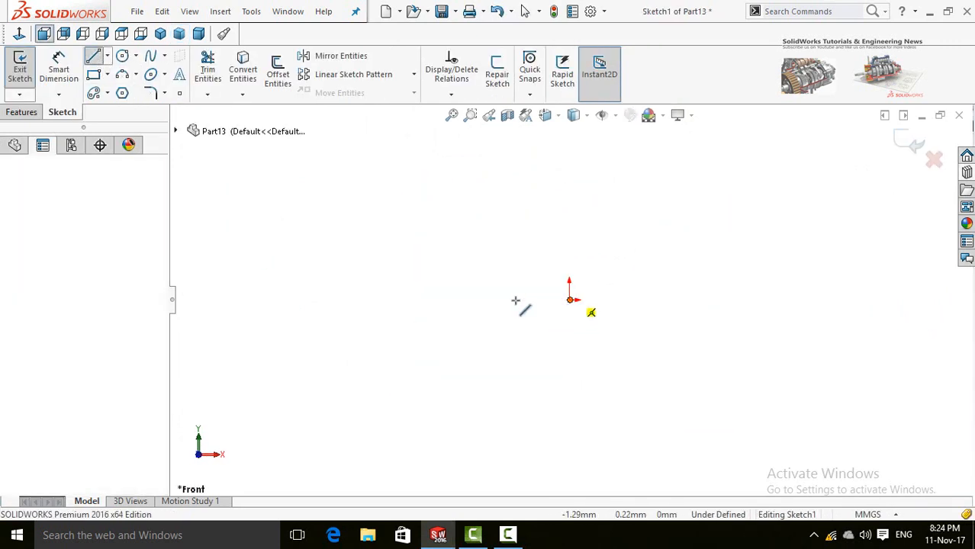
left_click(570, 300)
left_click(373, 300)
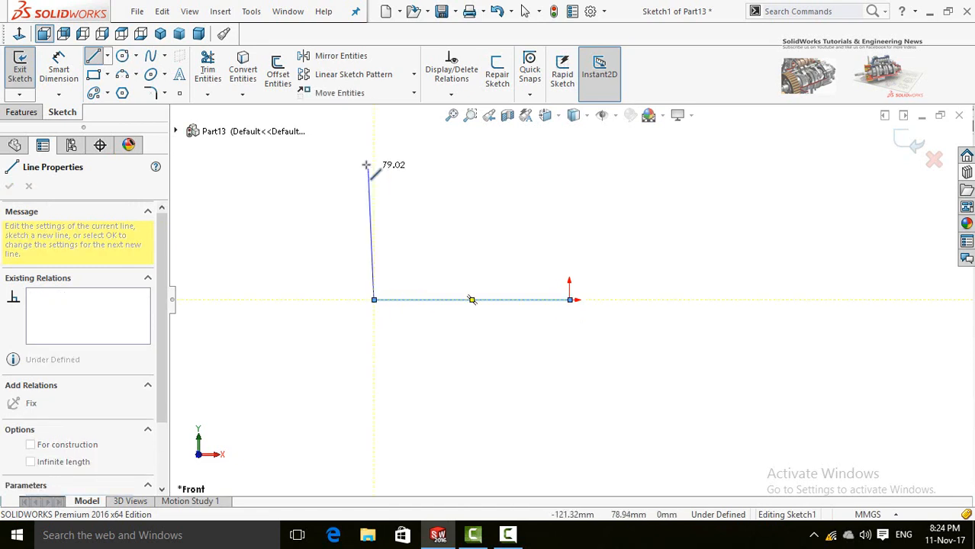
left_click(373, 151)
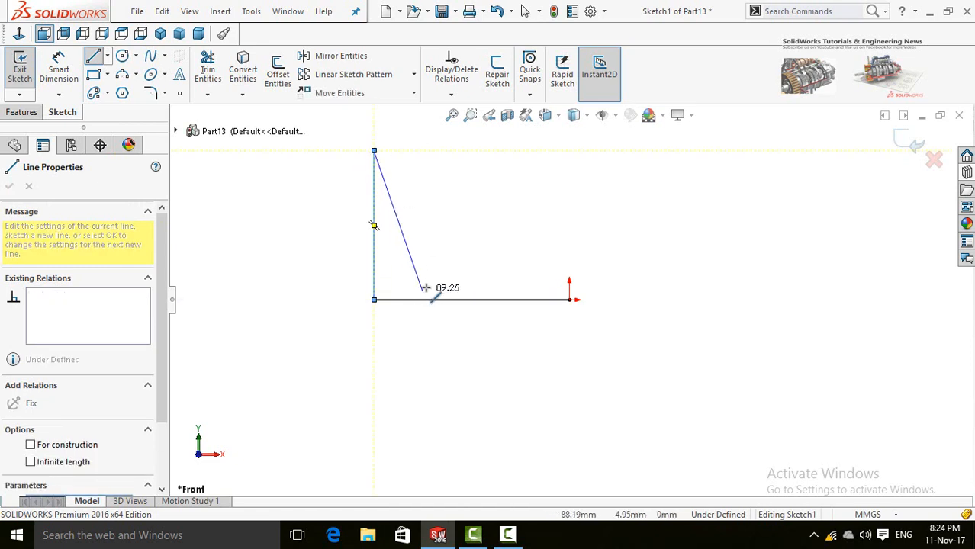
key("Escape")
key("Escape")
Add an Equal relation between the horizontal and vertical sketch lines
left_click_drag(431, 196, 336, 369)
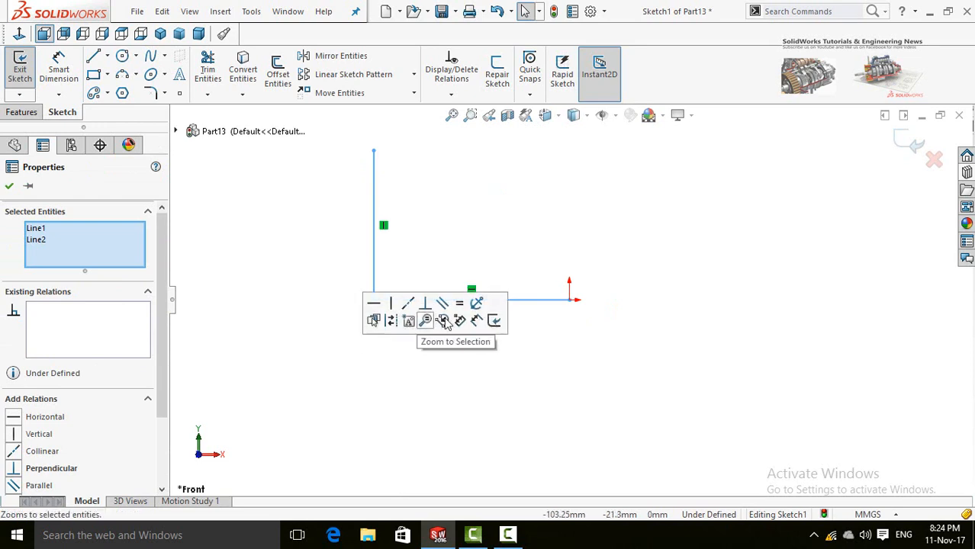
left_click(460, 305)
scroll(374, 342, "up", 3)
scroll(456, 217, "down", 1)
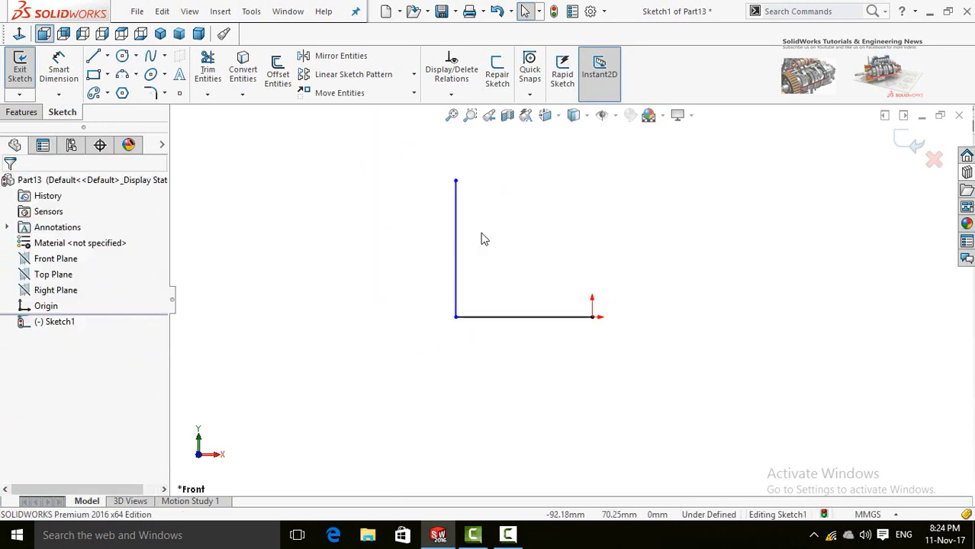
Extrude the open L-shaped sketch about 396 mm as a blind, one-direction thin feature with 10 mm wall thickness
left_click(21, 112)
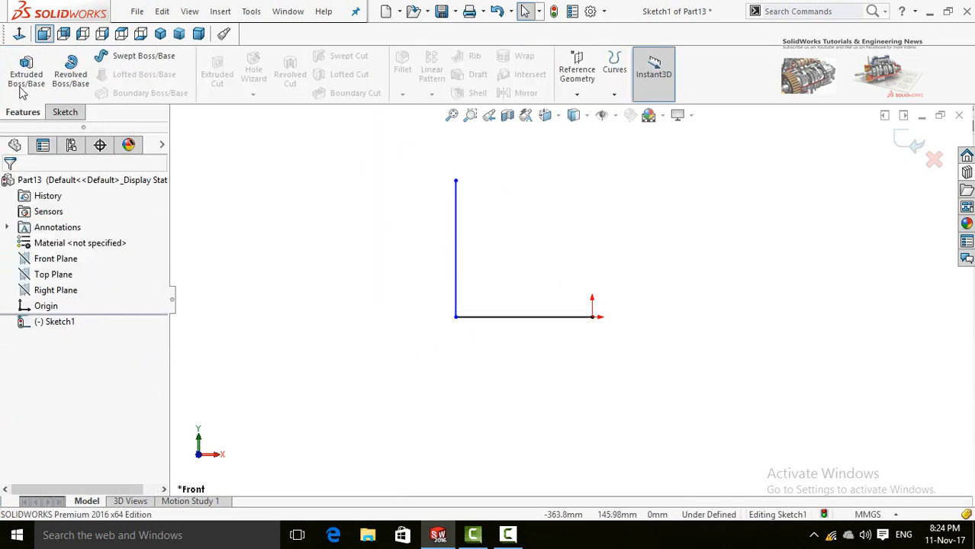
left_click(26, 74)
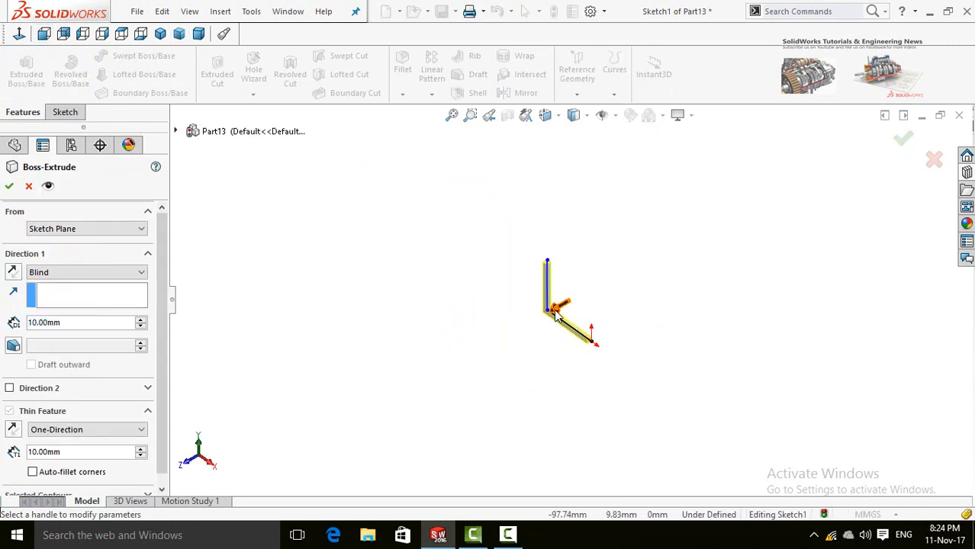
left_click_drag(562, 308, 411, 402)
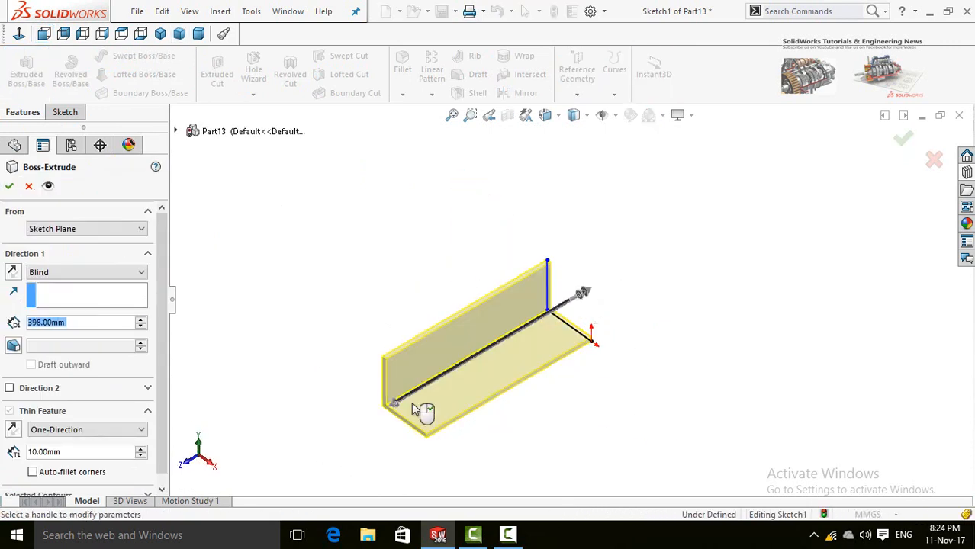
left_click(8, 186)
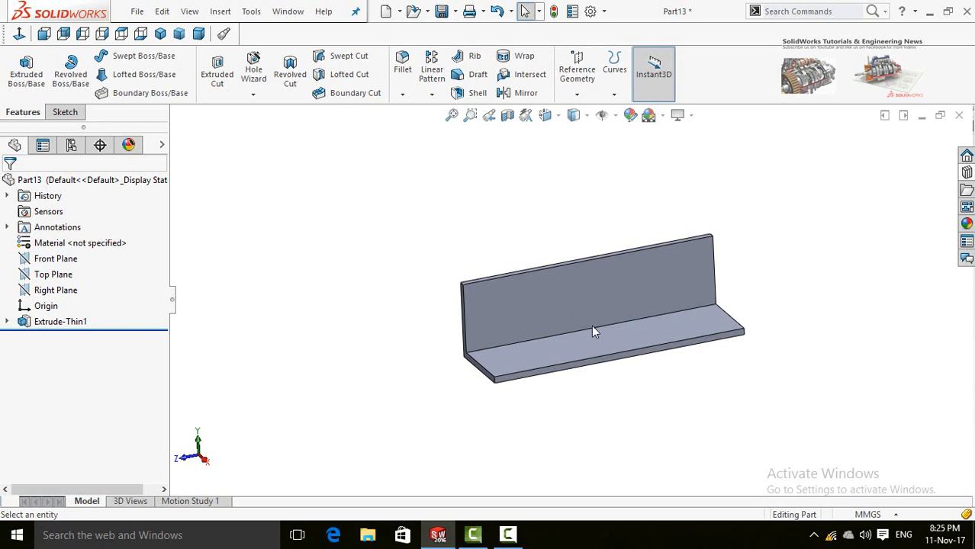
Start a reference plane from the L-bracket's near end face and flip its offset toward the body
left_click(575, 93)
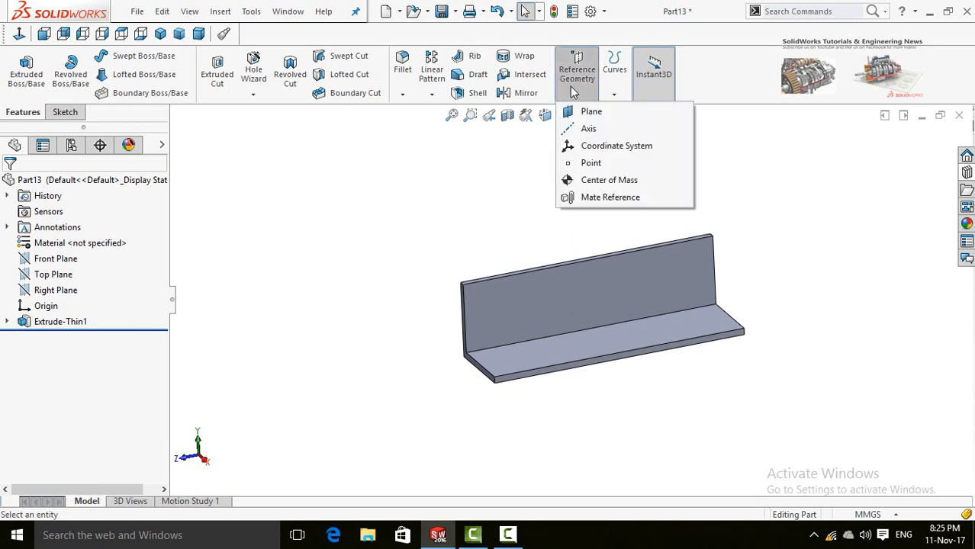
left_click(572, 112)
scroll(443, 335, "down", 5)
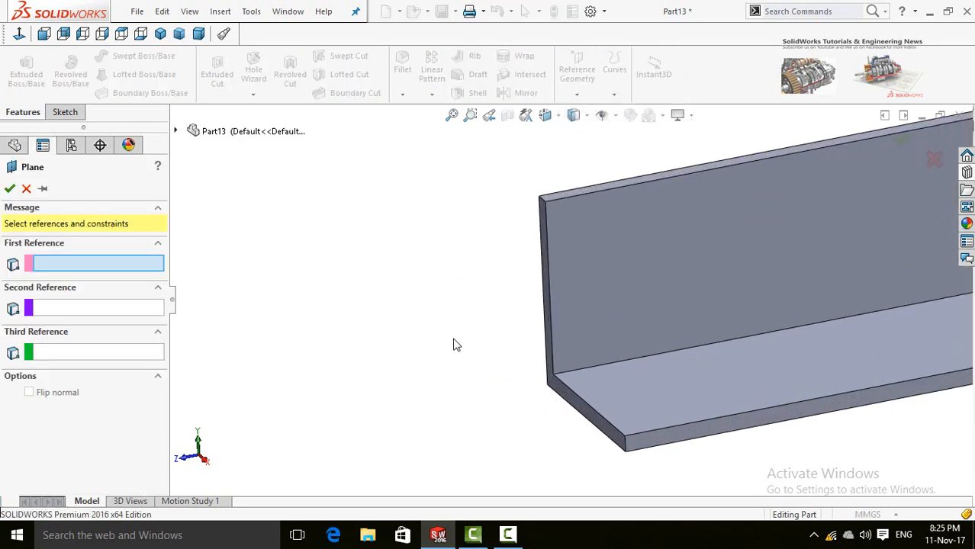
left_click(558, 389)
scroll(473, 402, "up", 3)
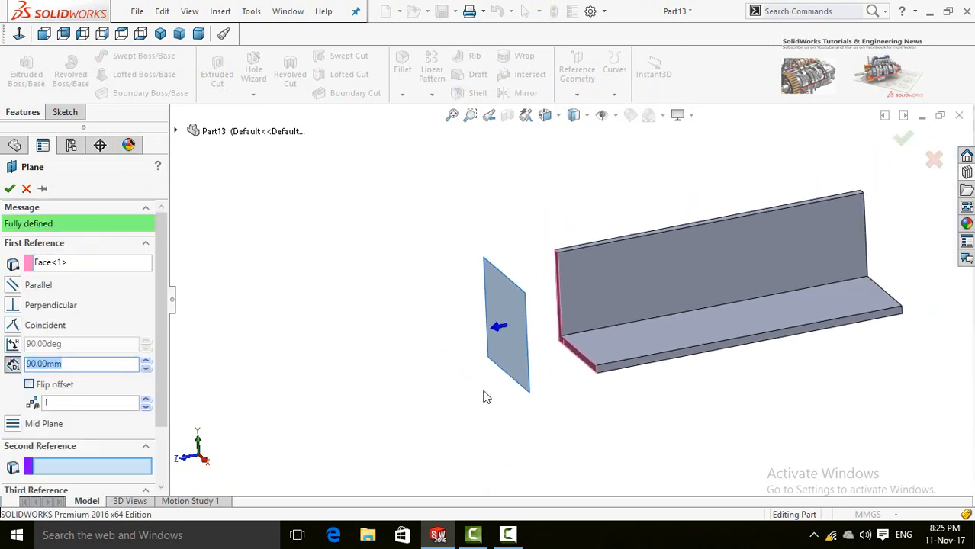
left_click(29, 385)
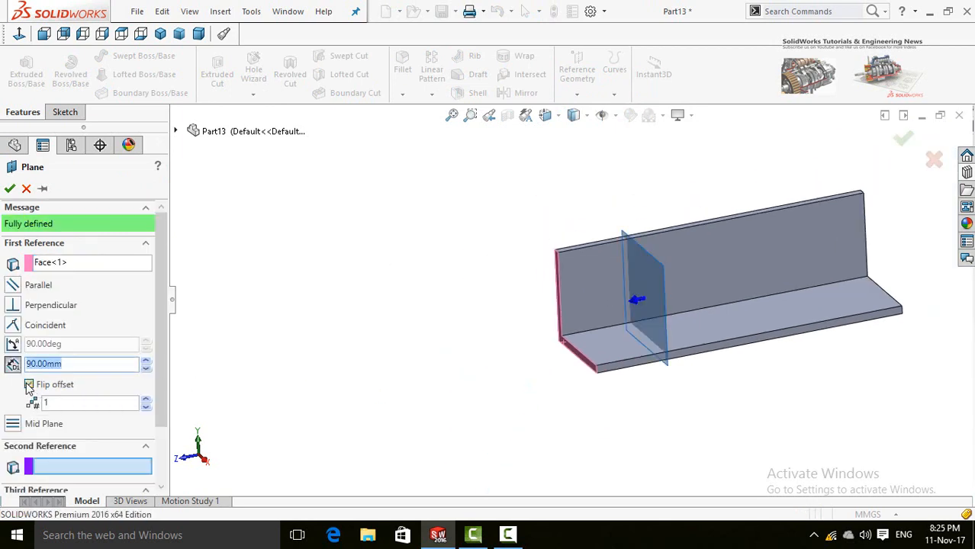
Set the reference plane's offset from the end face to 160 mm and create the plane
left_click(145, 361)
left_click(145, 361)
left_click(146, 361)
left_click(146, 362)
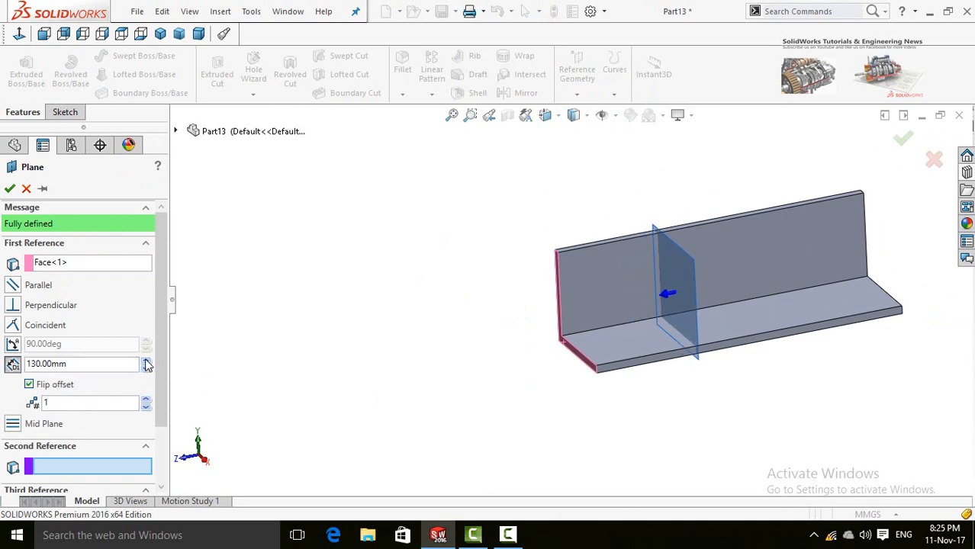
left_click(145, 362)
left_click(145, 361)
left_click(145, 362)
left_click(10, 190)
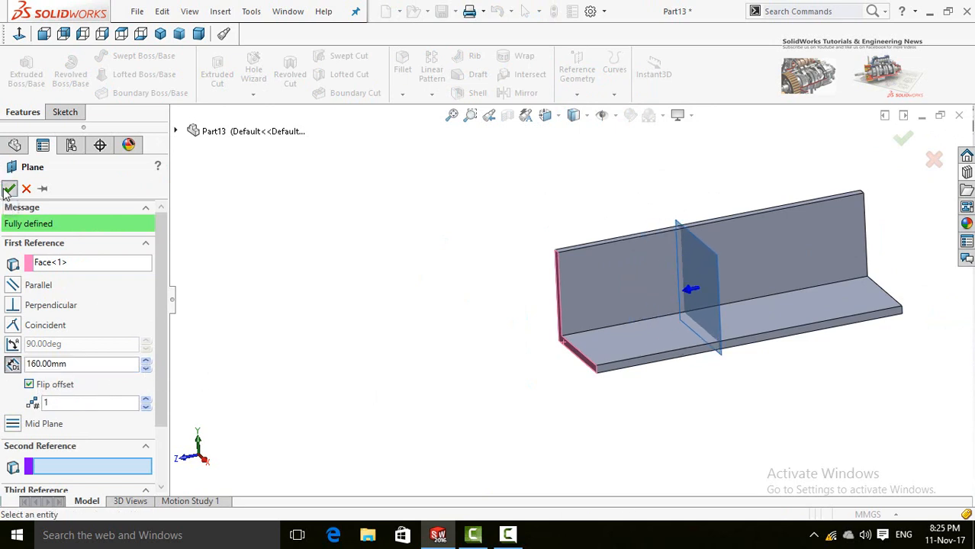
Start a Rib feature with its sketch on the offset plane, viewed normal to that plane
middle_click_drag(470, 331, 496, 191)
left_click(473, 59)
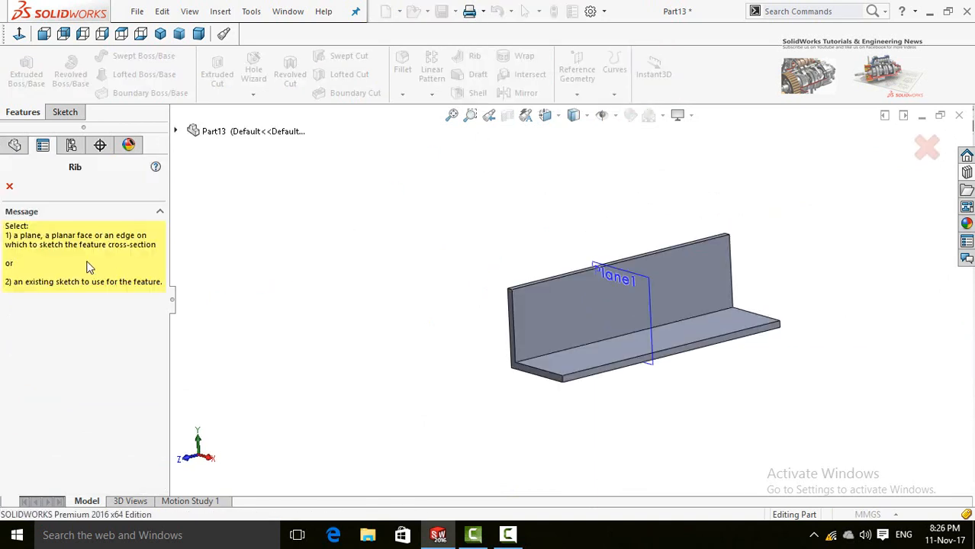
middle_click_drag(471, 280, 687, 255)
left_click(670, 281)
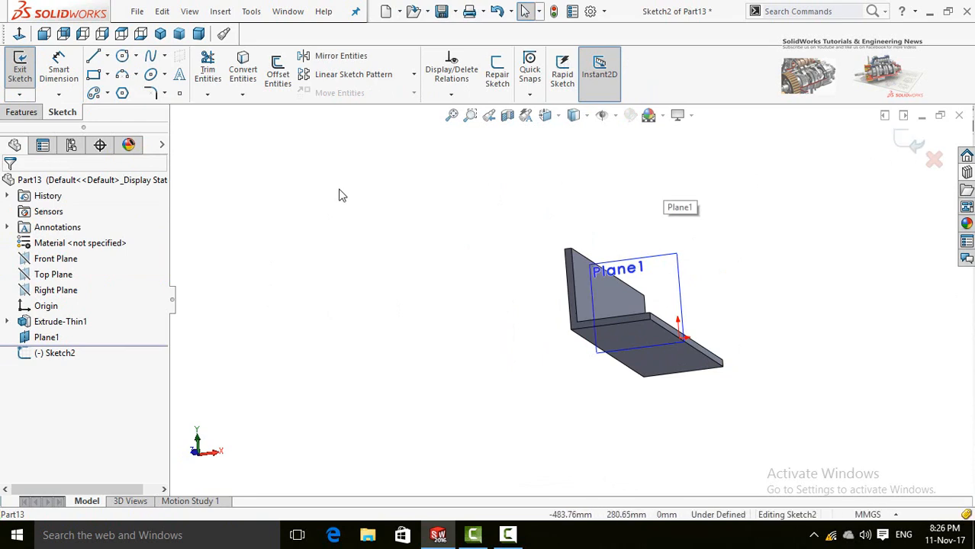
left_click(21, 34)
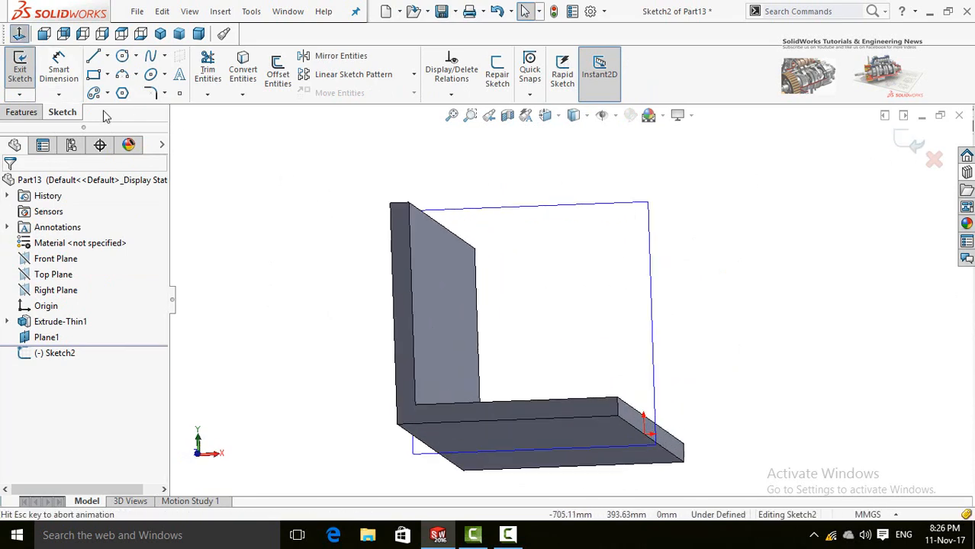
Sketch a diagonal line joining the midpoints of the bracket's two inner edges and exit the rib sketch
left_click(93, 56)
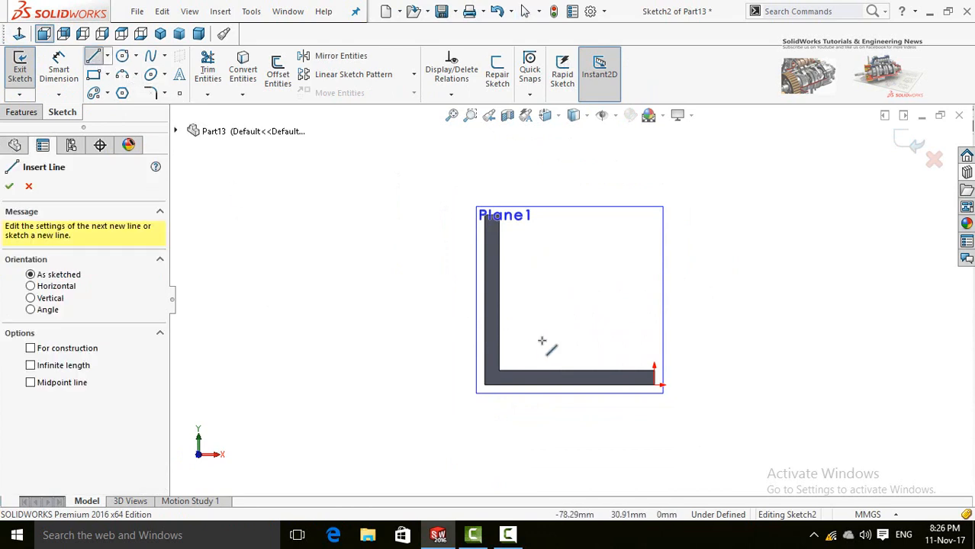
left_click(499, 293)
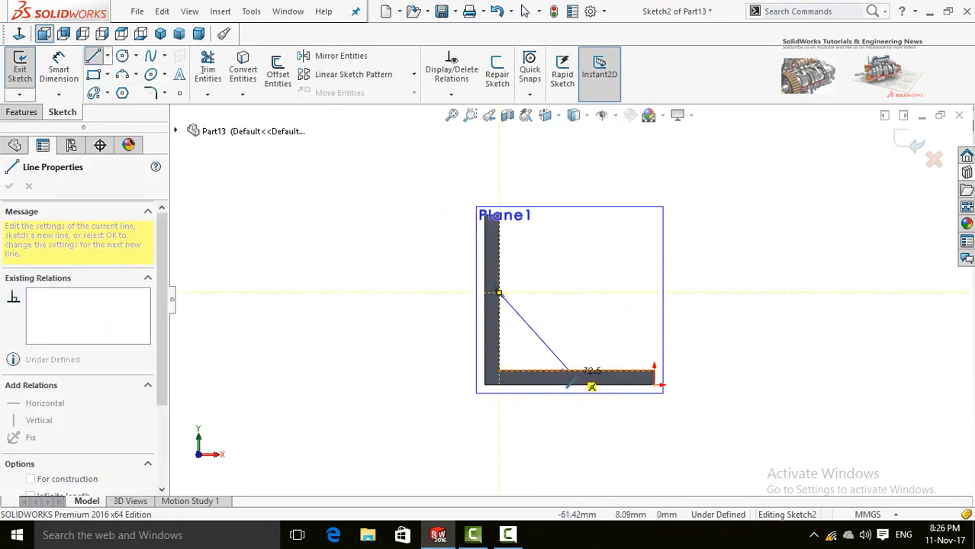
left_click(577, 371)
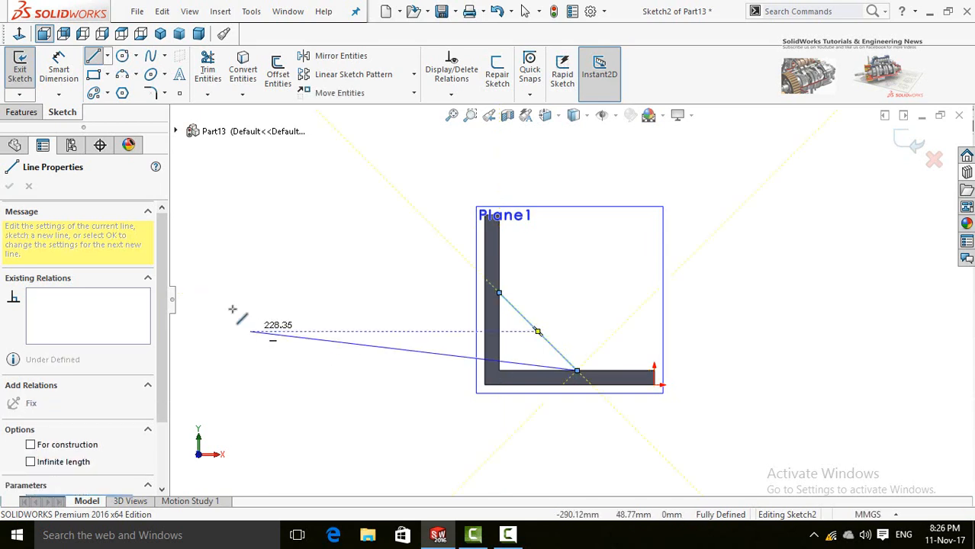
key("Escape")
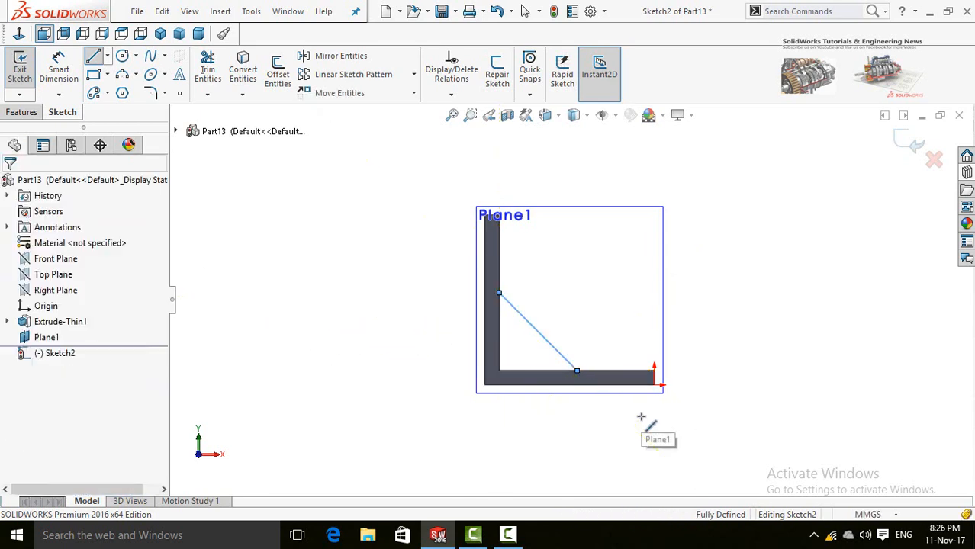
scroll(463, 302, "up", 3)
middle_click_drag(469, 297, 464, 283)
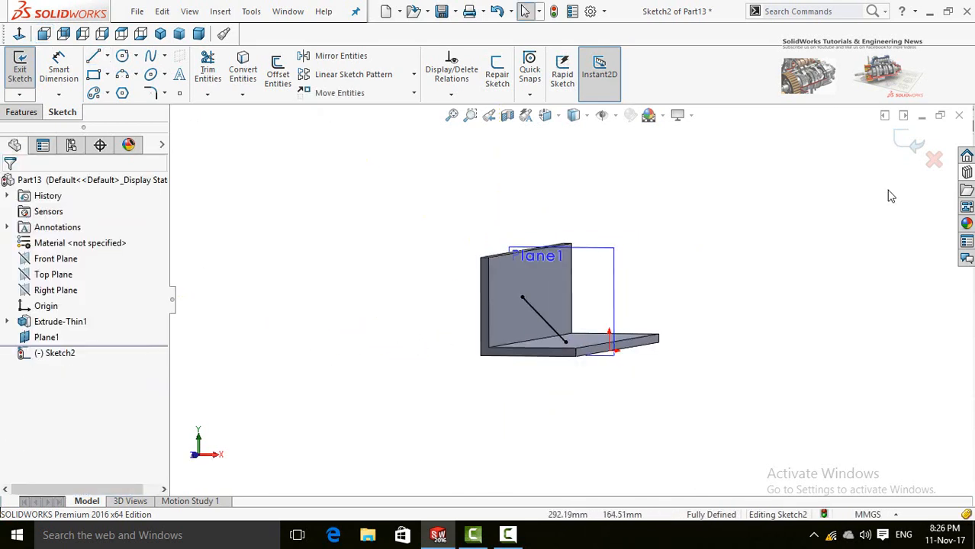
left_click(905, 144)
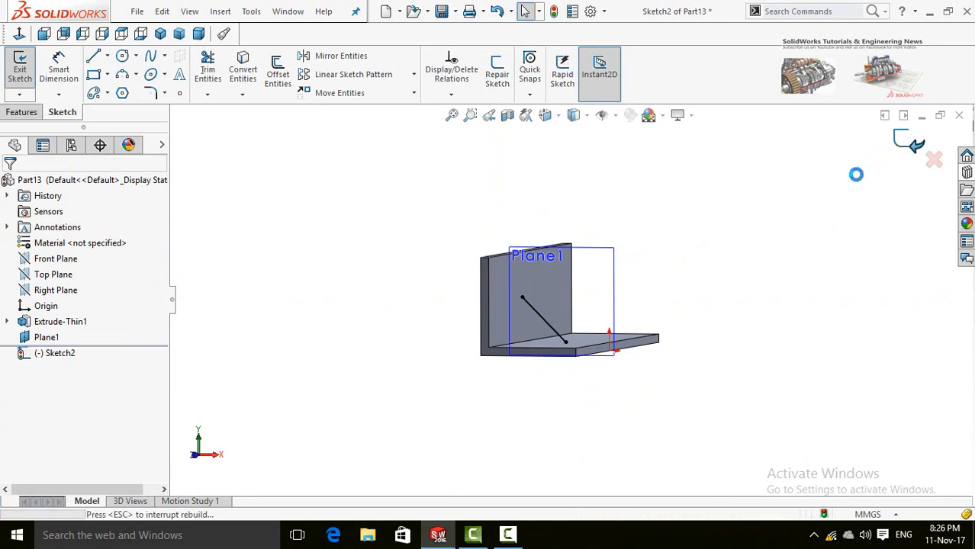
Set the rib thickness to 20 mm, applied to both sides of the sketch line
middle_click_drag(753, 274, 381, 289)
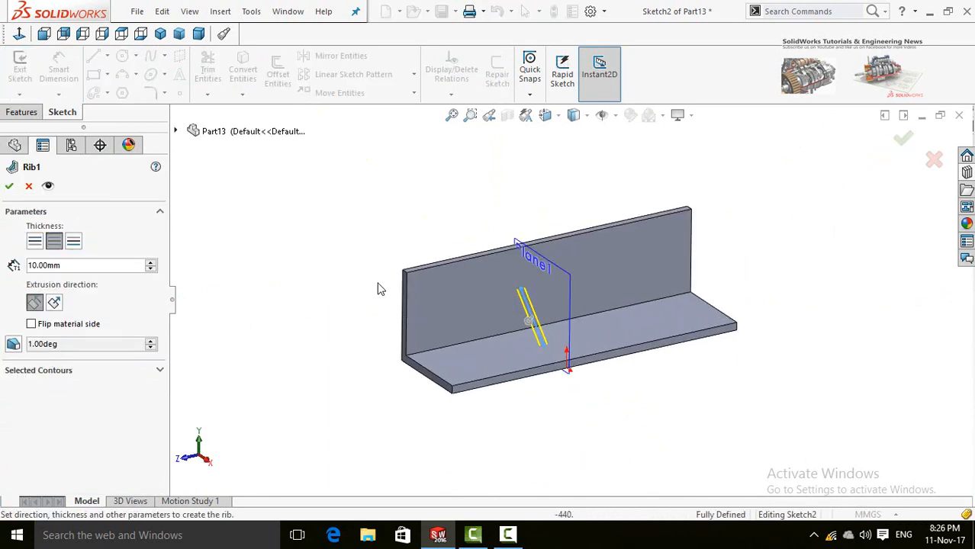
left_click(35, 241)
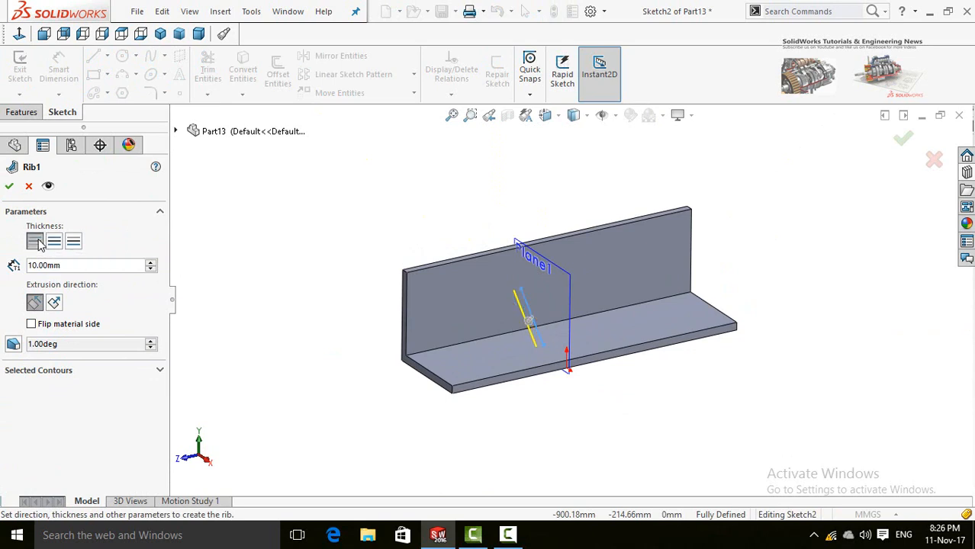
left_click(74, 241)
left_click(59, 243)
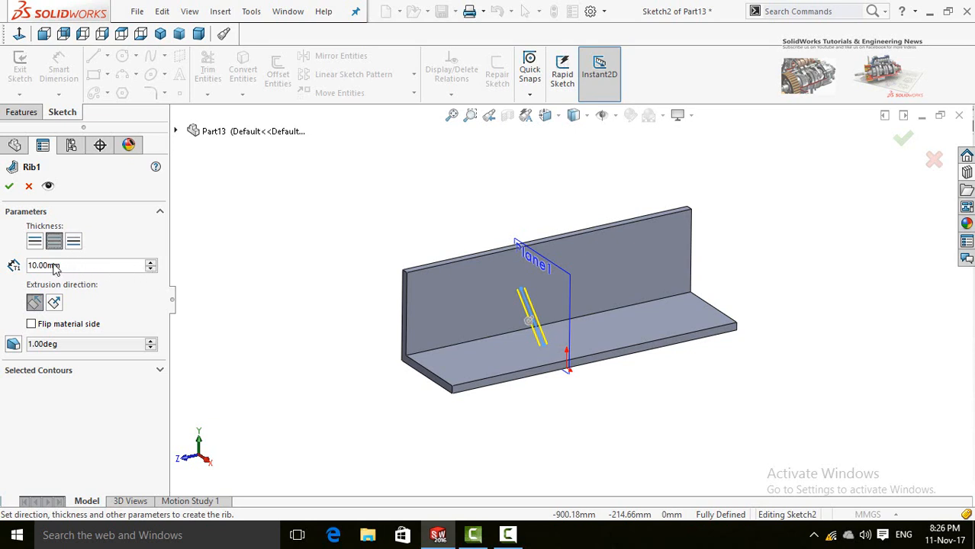
left_click(150, 263)
left_click(150, 263)
left_click(150, 263)
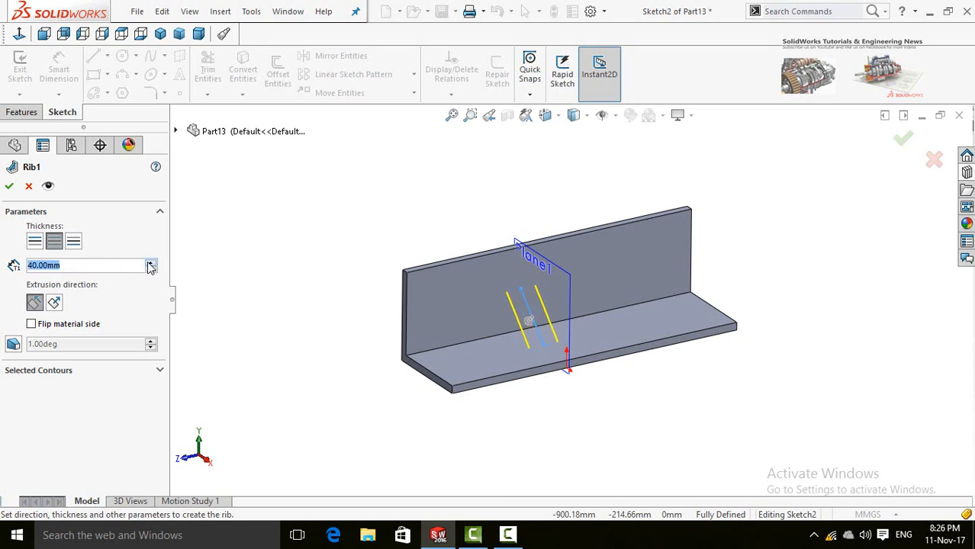
left_click(150, 263)
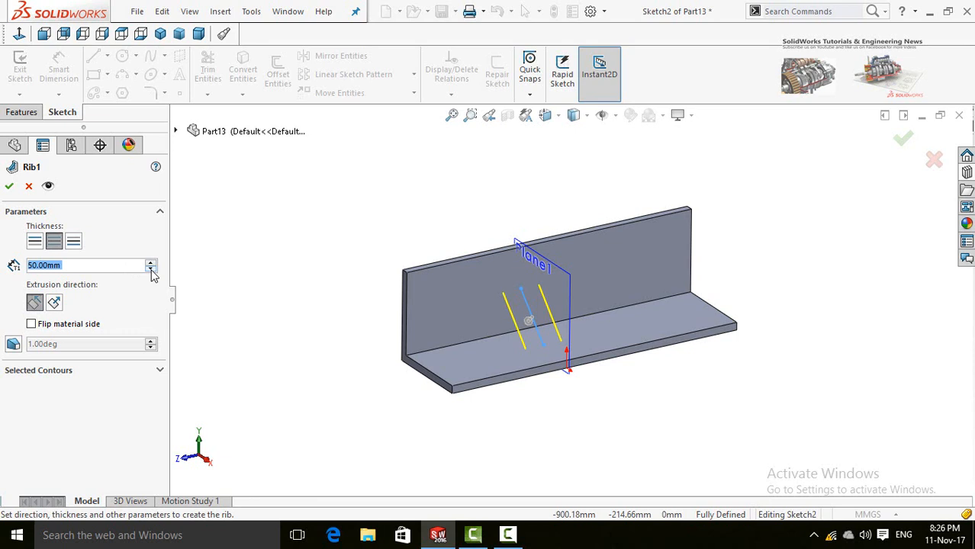
left_click(151, 270)
left_click(152, 270)
left_click(151, 270)
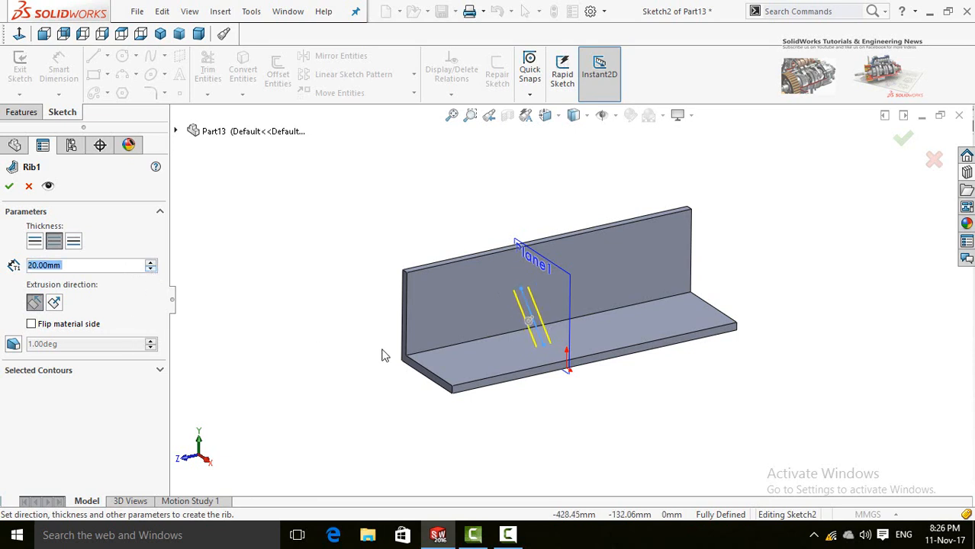
Try extruding the rib normal to its sketch
middle_click_drag(384, 356, 204, 327)
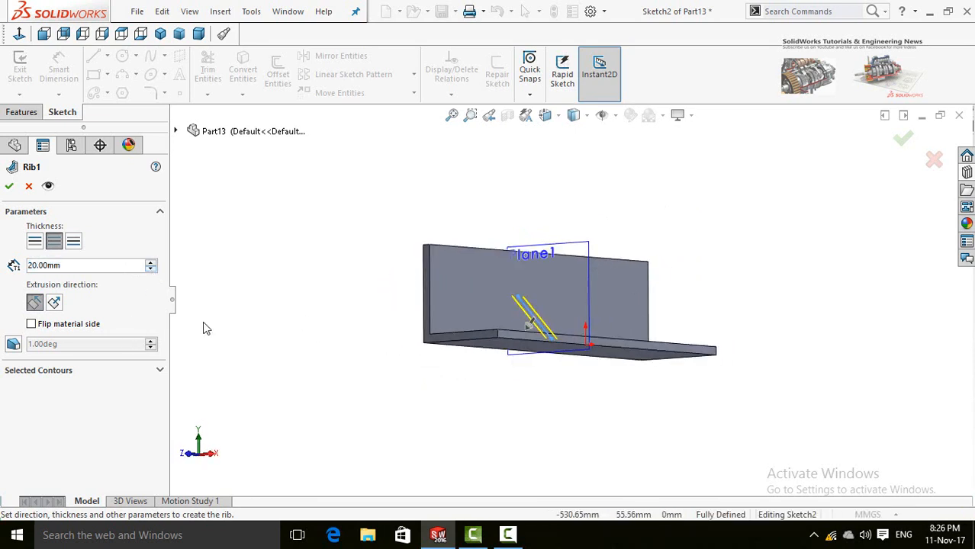
left_click(55, 303)
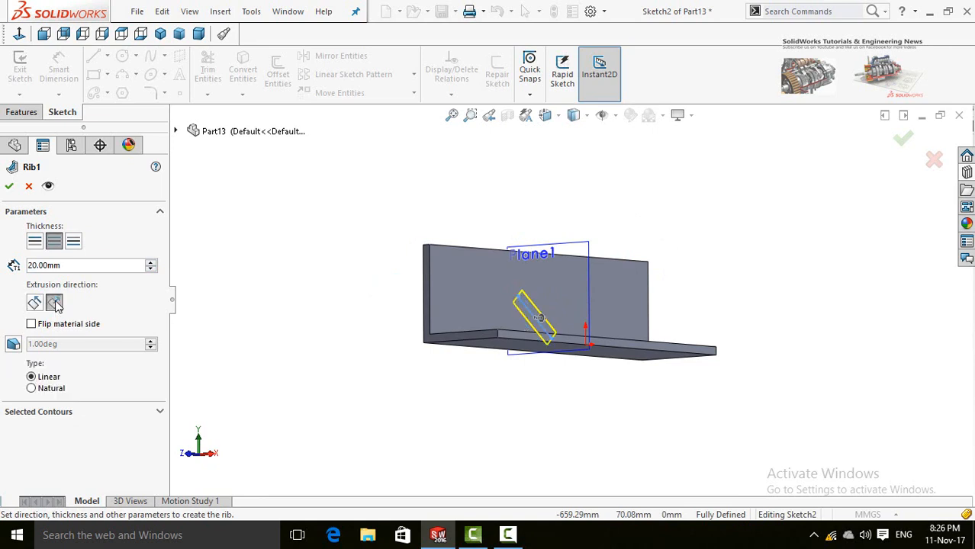
middle_click_drag(309, 334, 279, 343)
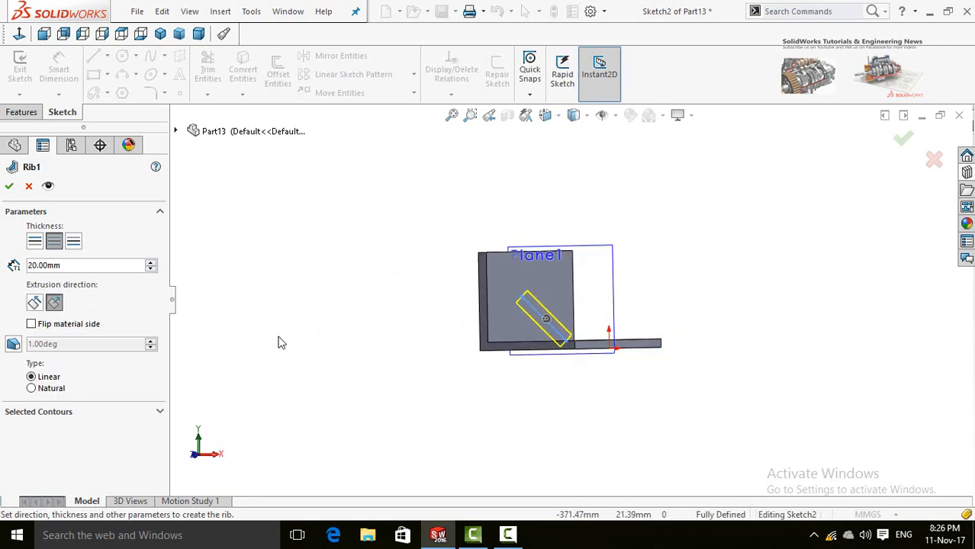
Set the rib's extrusion direction to Parallel to Sketch and create the rib
left_click(35, 303)
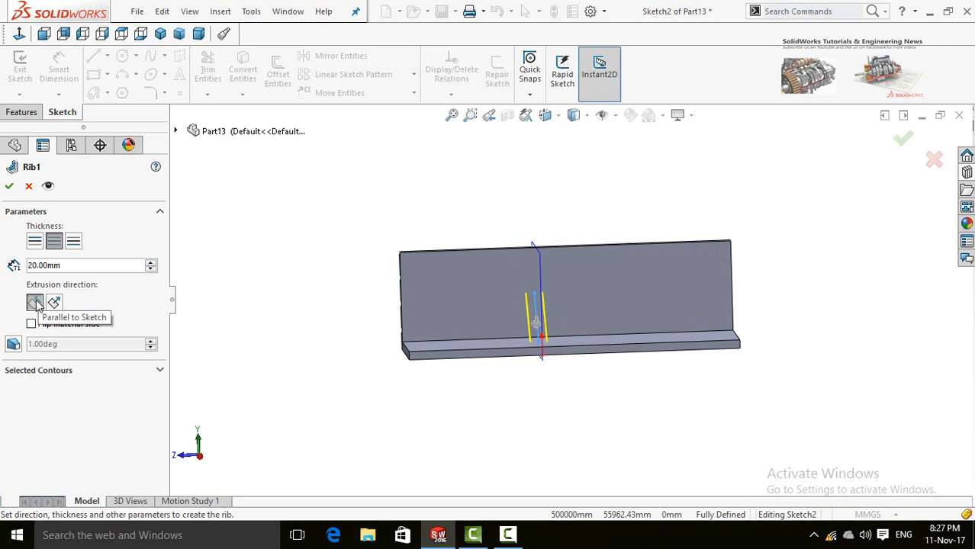
left_click(9, 186)
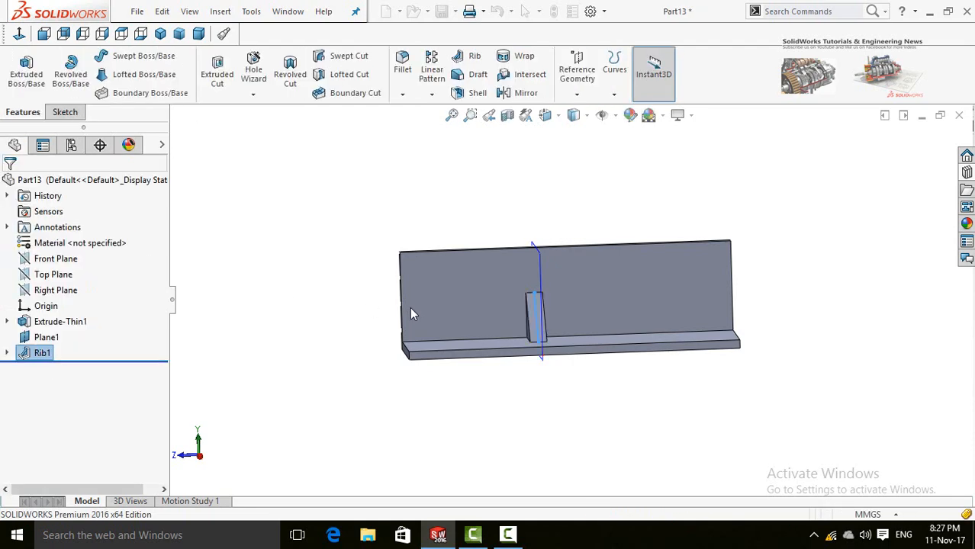
Hide the offset reference plane that runs through the rib
scroll(576, 398, "down", 2)
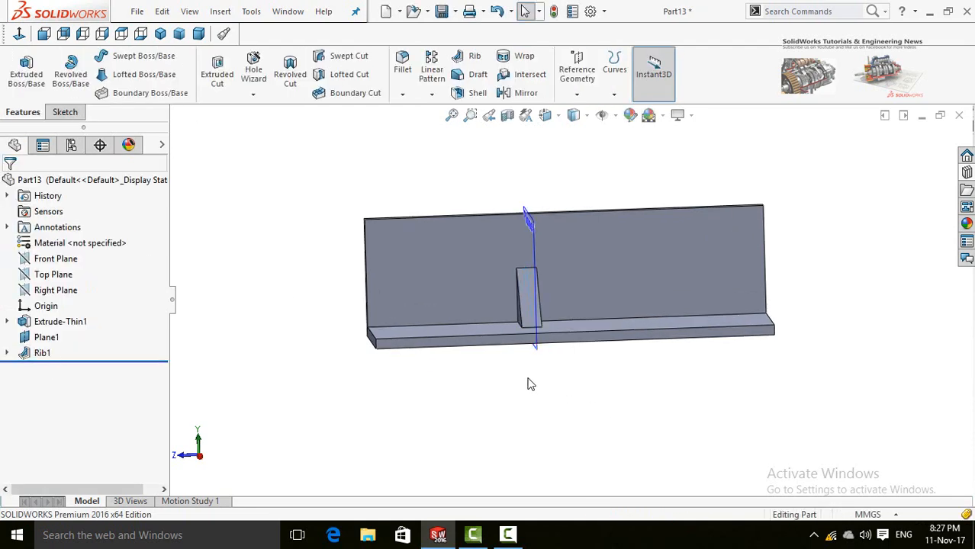
middle_click_drag(529, 383, 559, 337)
left_click(569, 318)
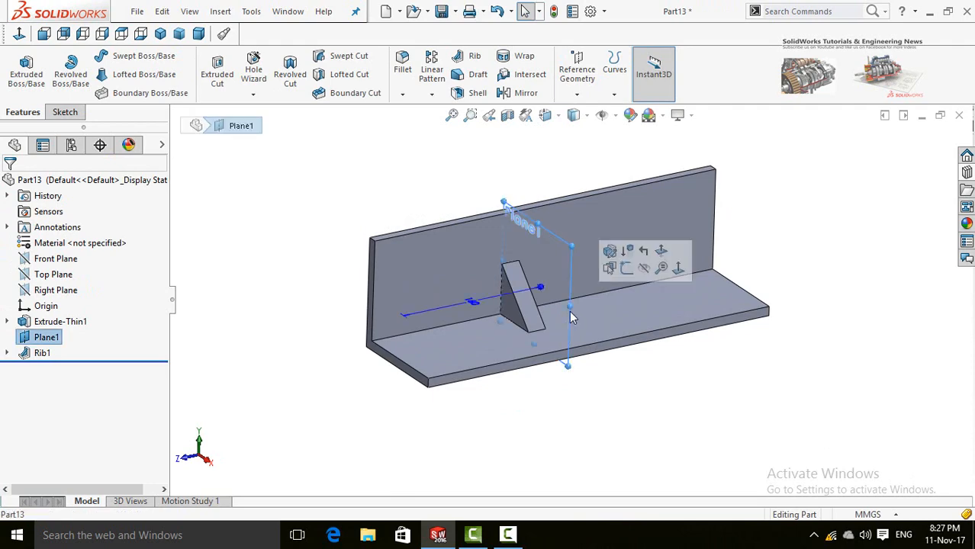
left_click(644, 268)
middle_click_drag(631, 402, 658, 433)
middle_click_drag(659, 432, 610, 456)
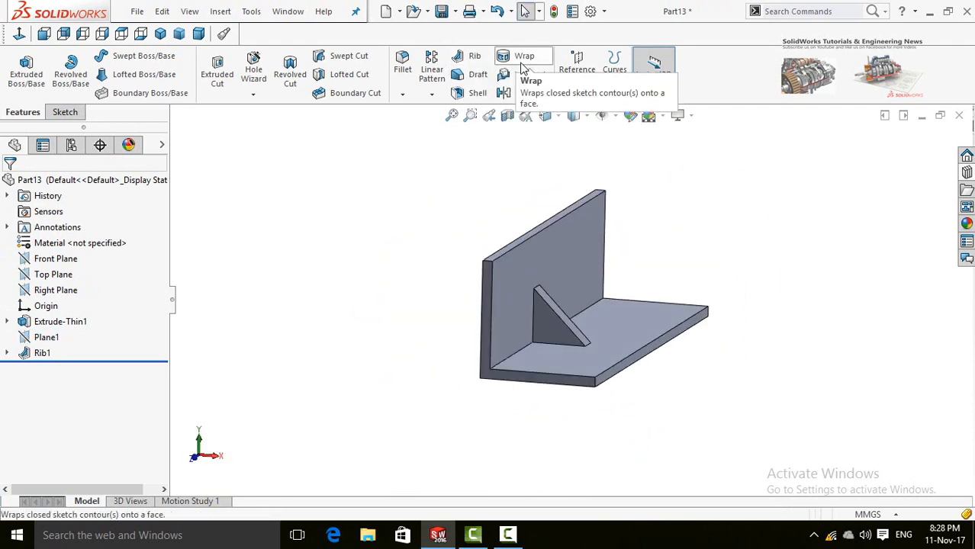